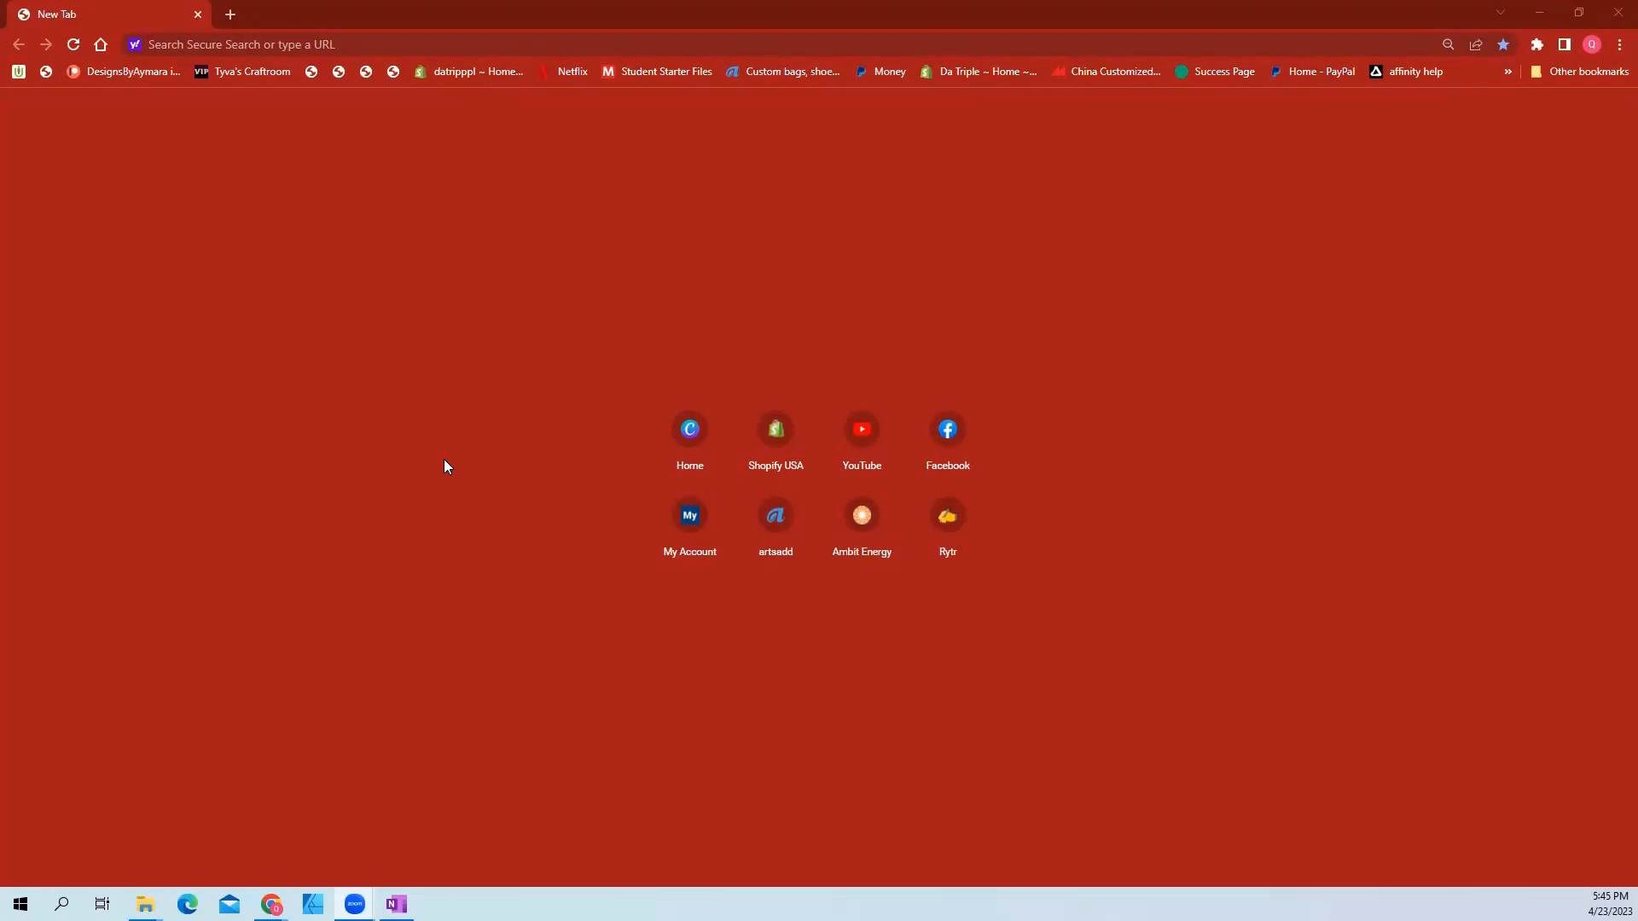
# Step: Open the PDF "_social media animated flyer 13" from the 2023 Flyer folder in a Chrome tab
pyautogui.moveTo(145, 904)
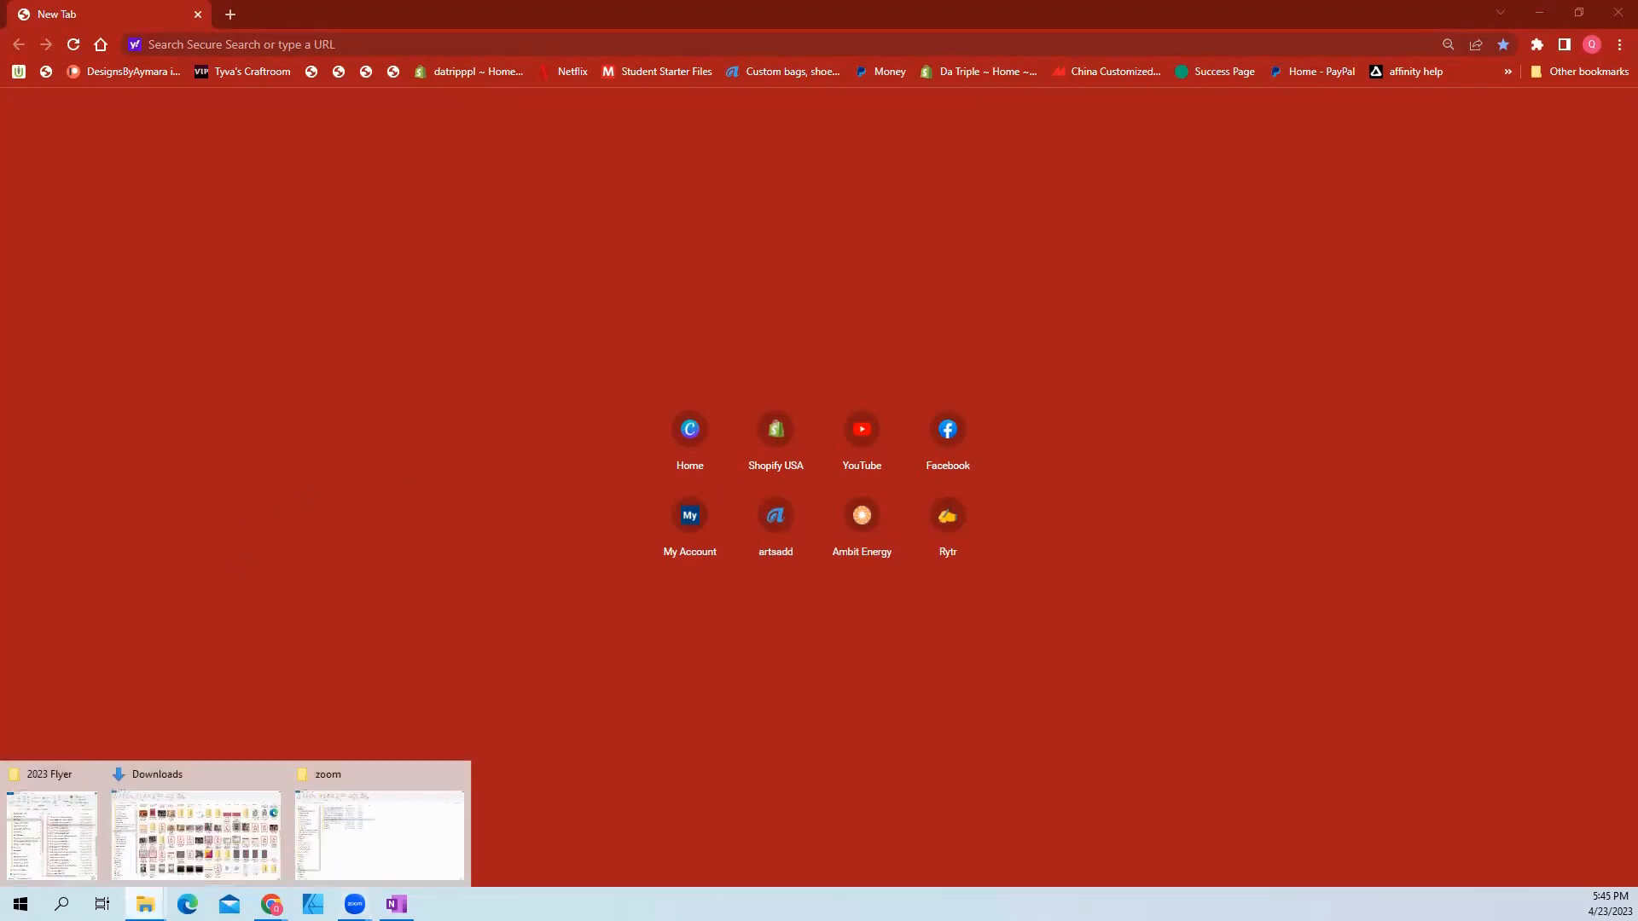
pyautogui.click(55, 861)
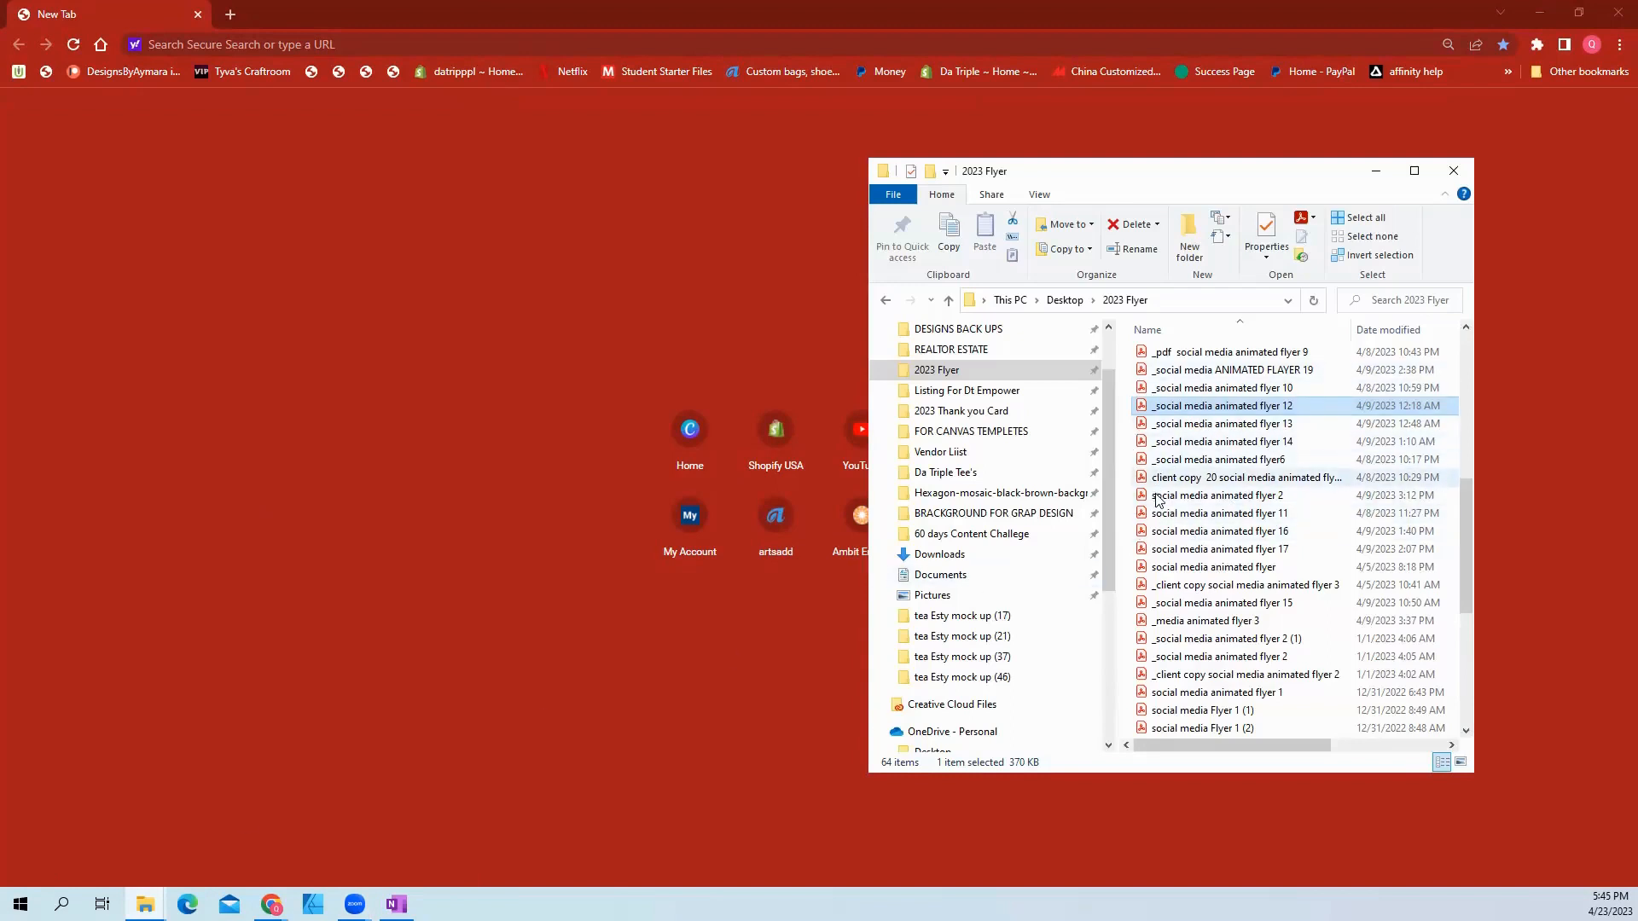
pyautogui.click(1200, 424)
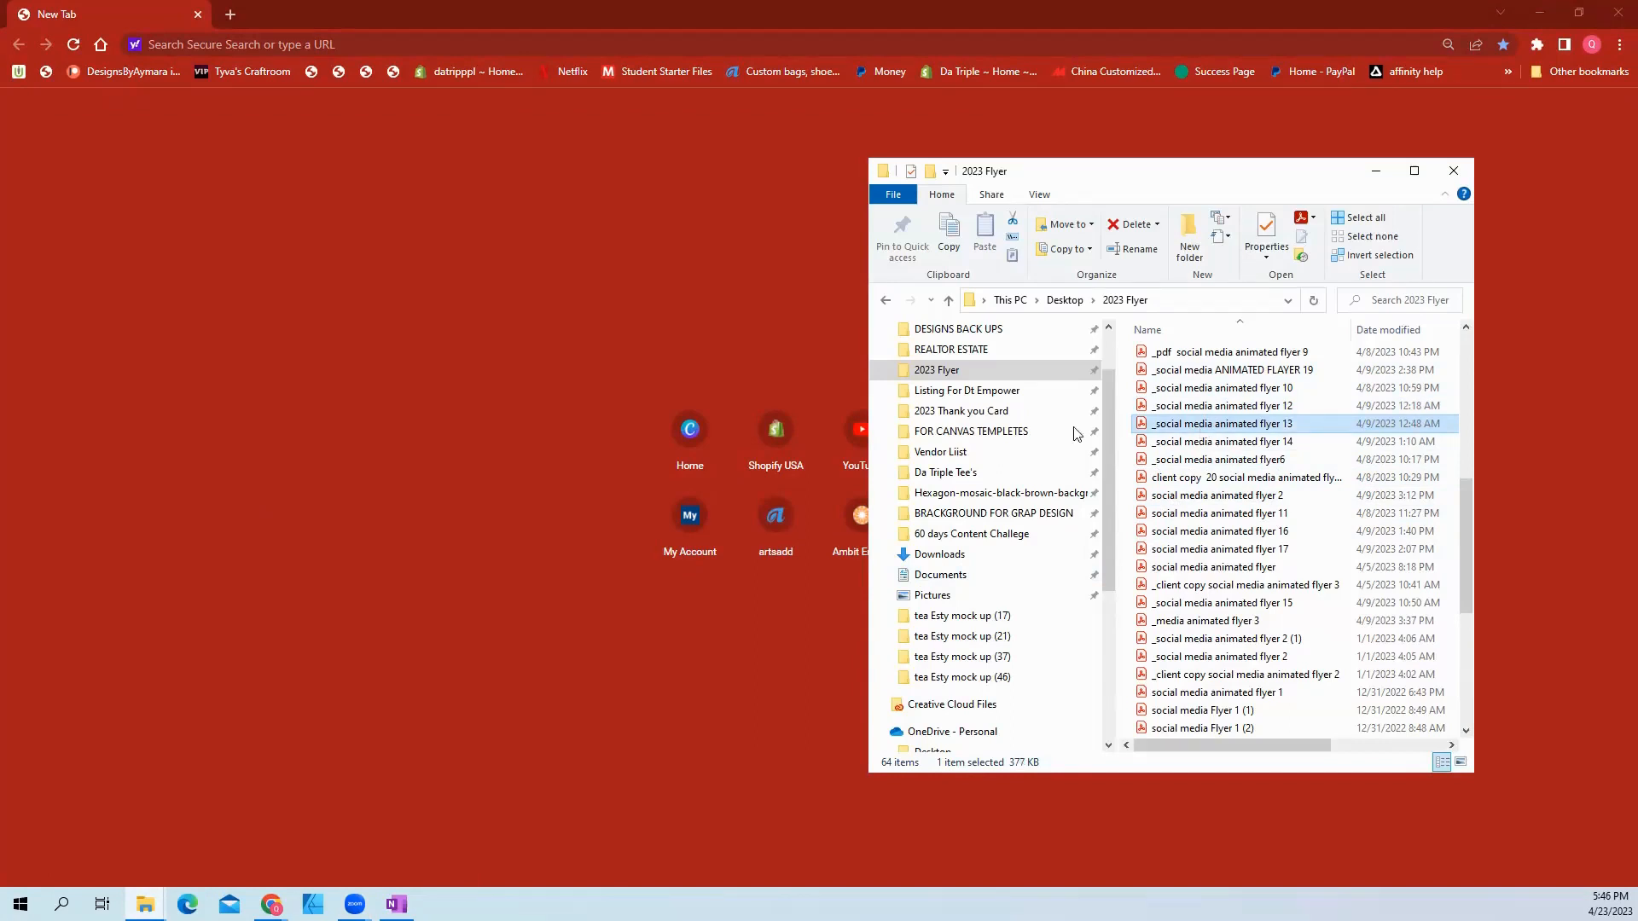
pyautogui.moveTo(498, 217); pyautogui.dragTo(262, 7)
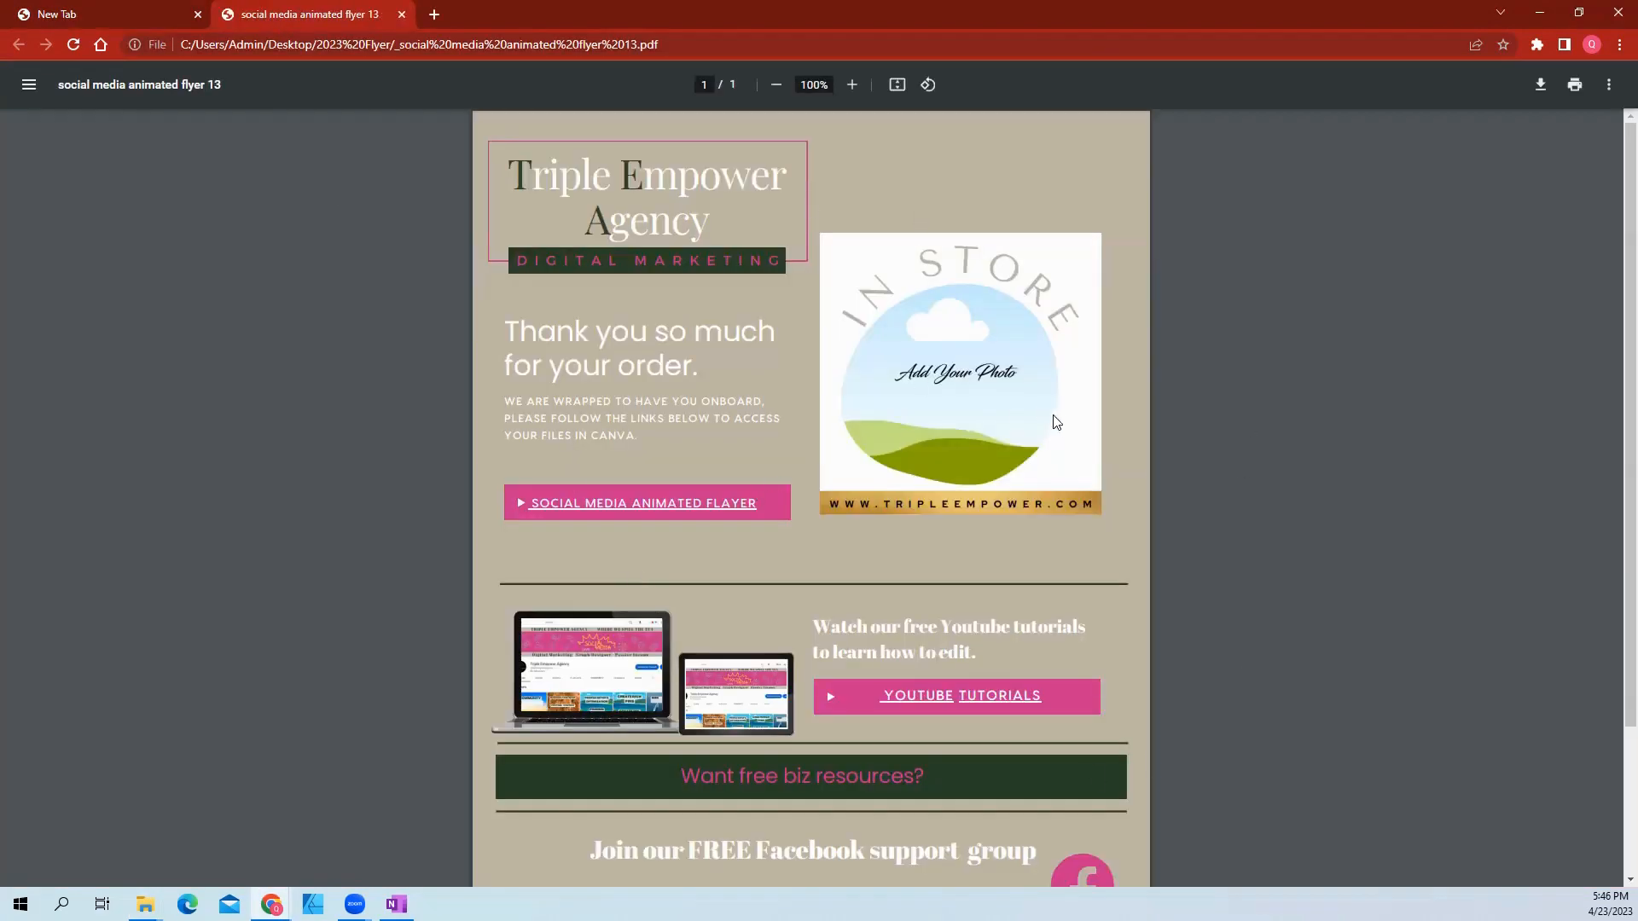
# Step: Look through the thank-you PDF, including its flyer template link, YouTube tutorials link and Facebook support group section
pyautogui.scroll(-2, 1163, 726)
pyautogui.scroll(2, 1326, 345)
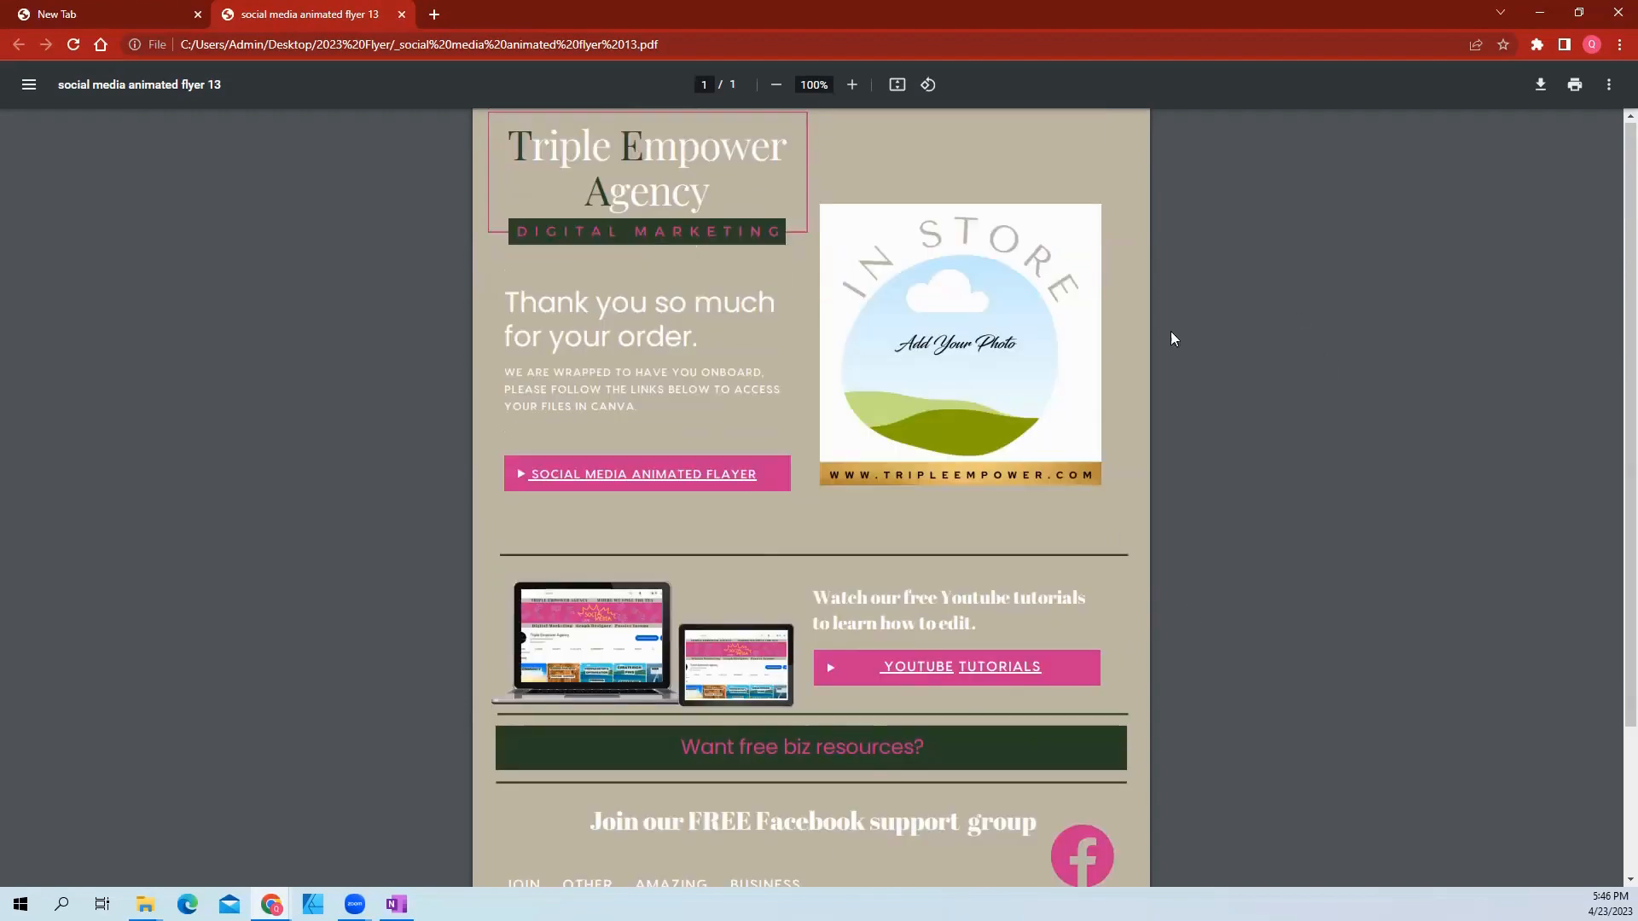
pyautogui.scroll(1, 1134, 376)
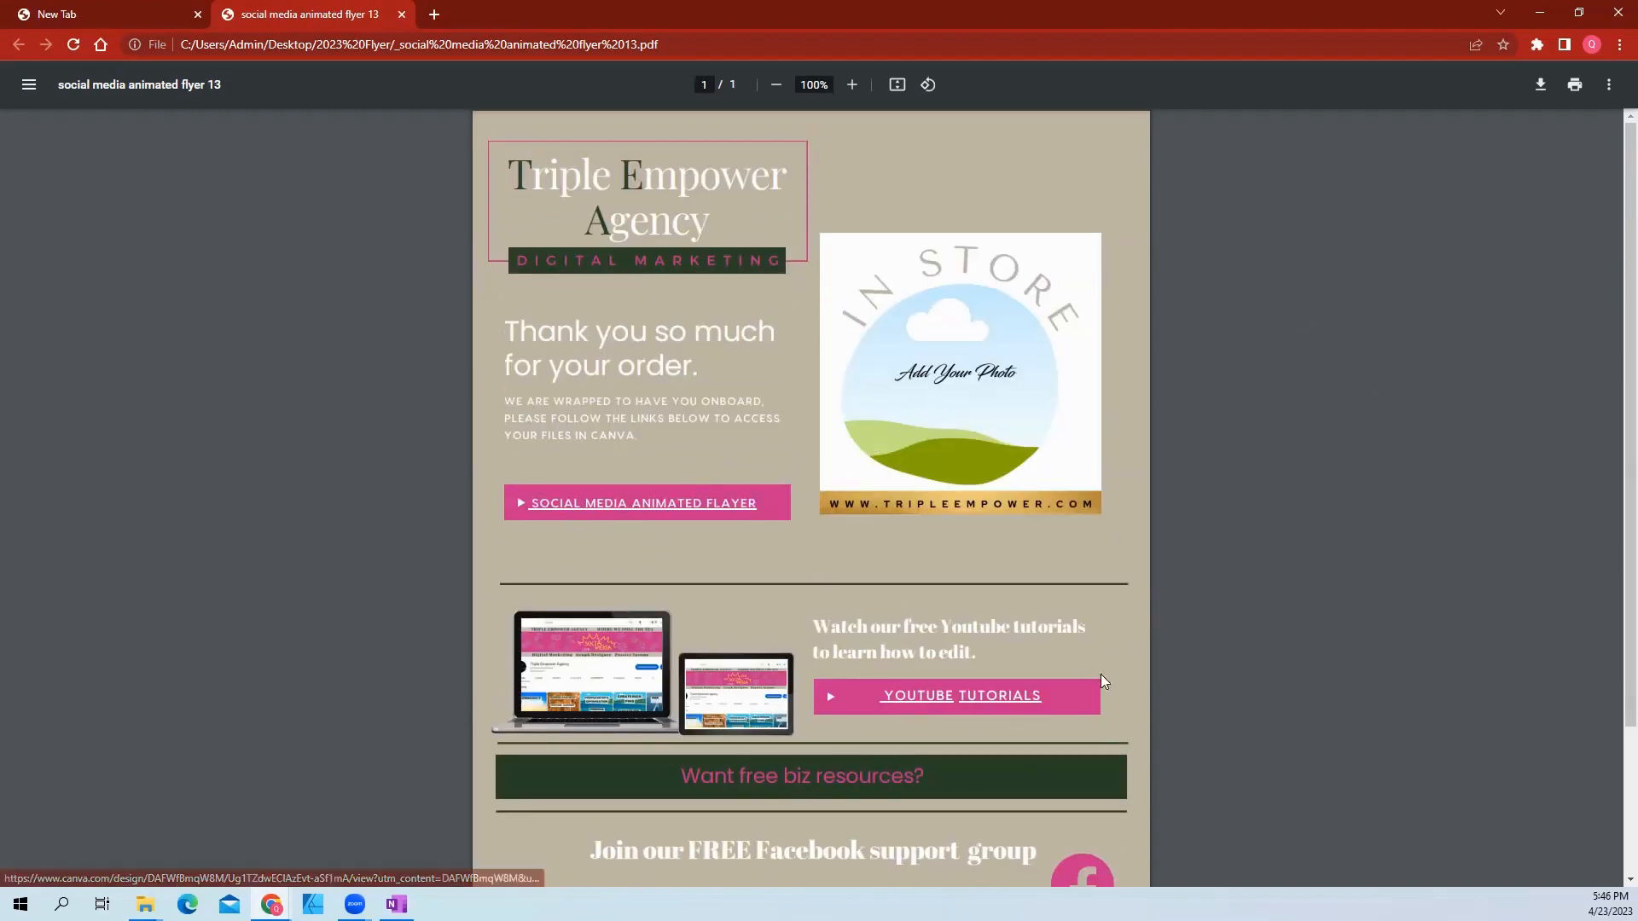
pyautogui.scroll(-2, 1132, 653)
pyautogui.scroll(-1, 1206, 504)
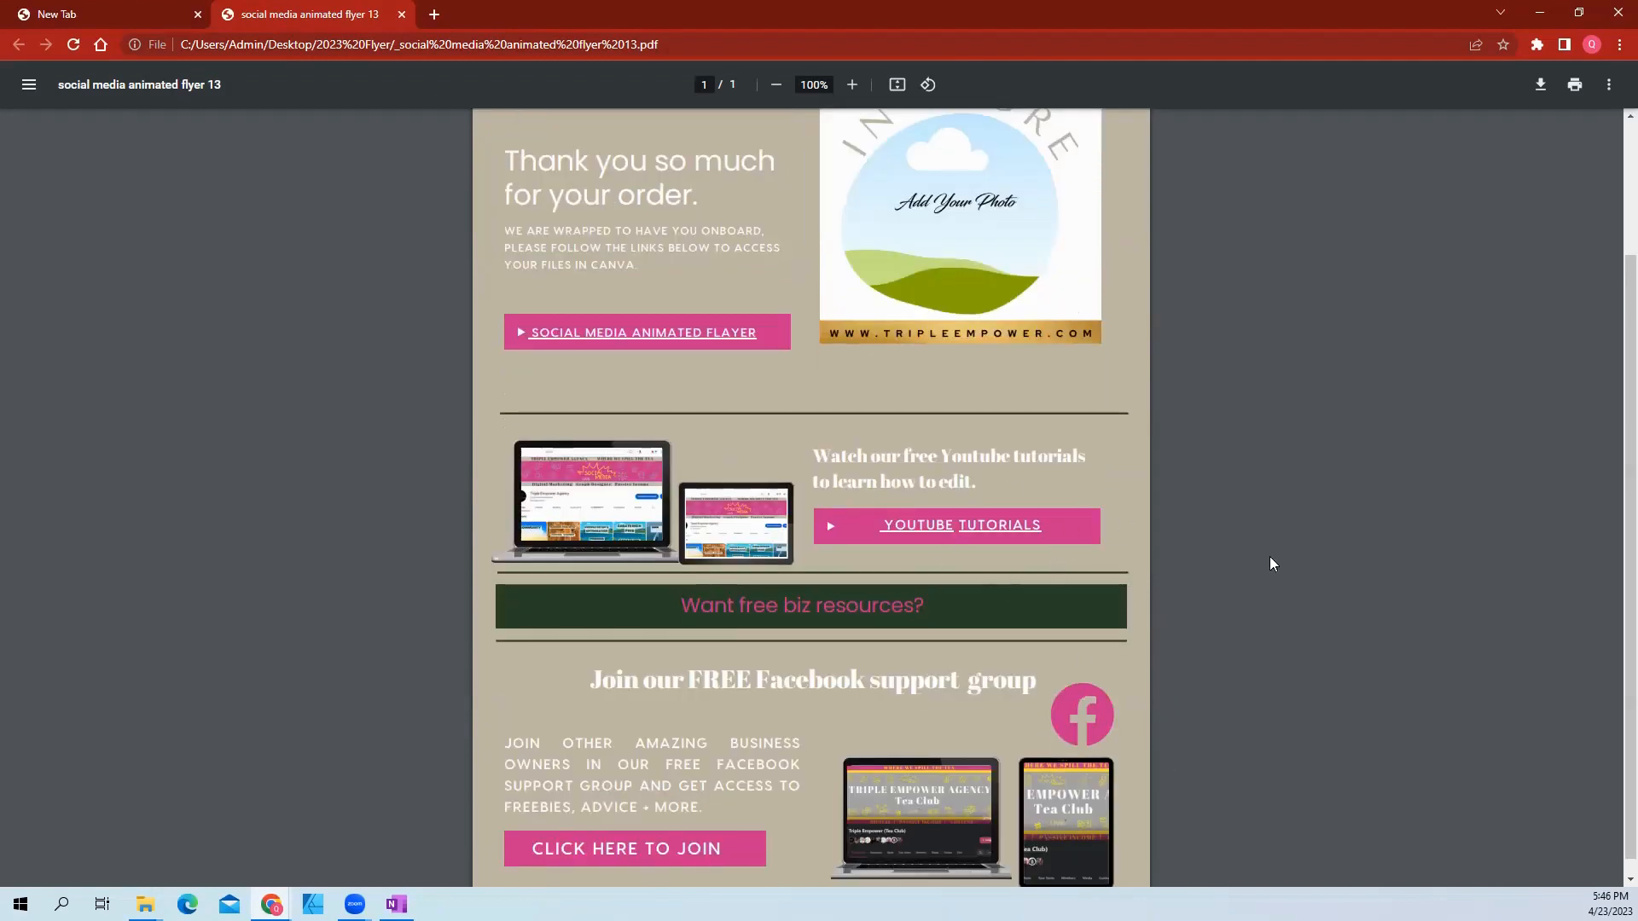
pyautogui.scroll(-1, 1184, 590)
pyautogui.scroll(-1, 1179, 796)
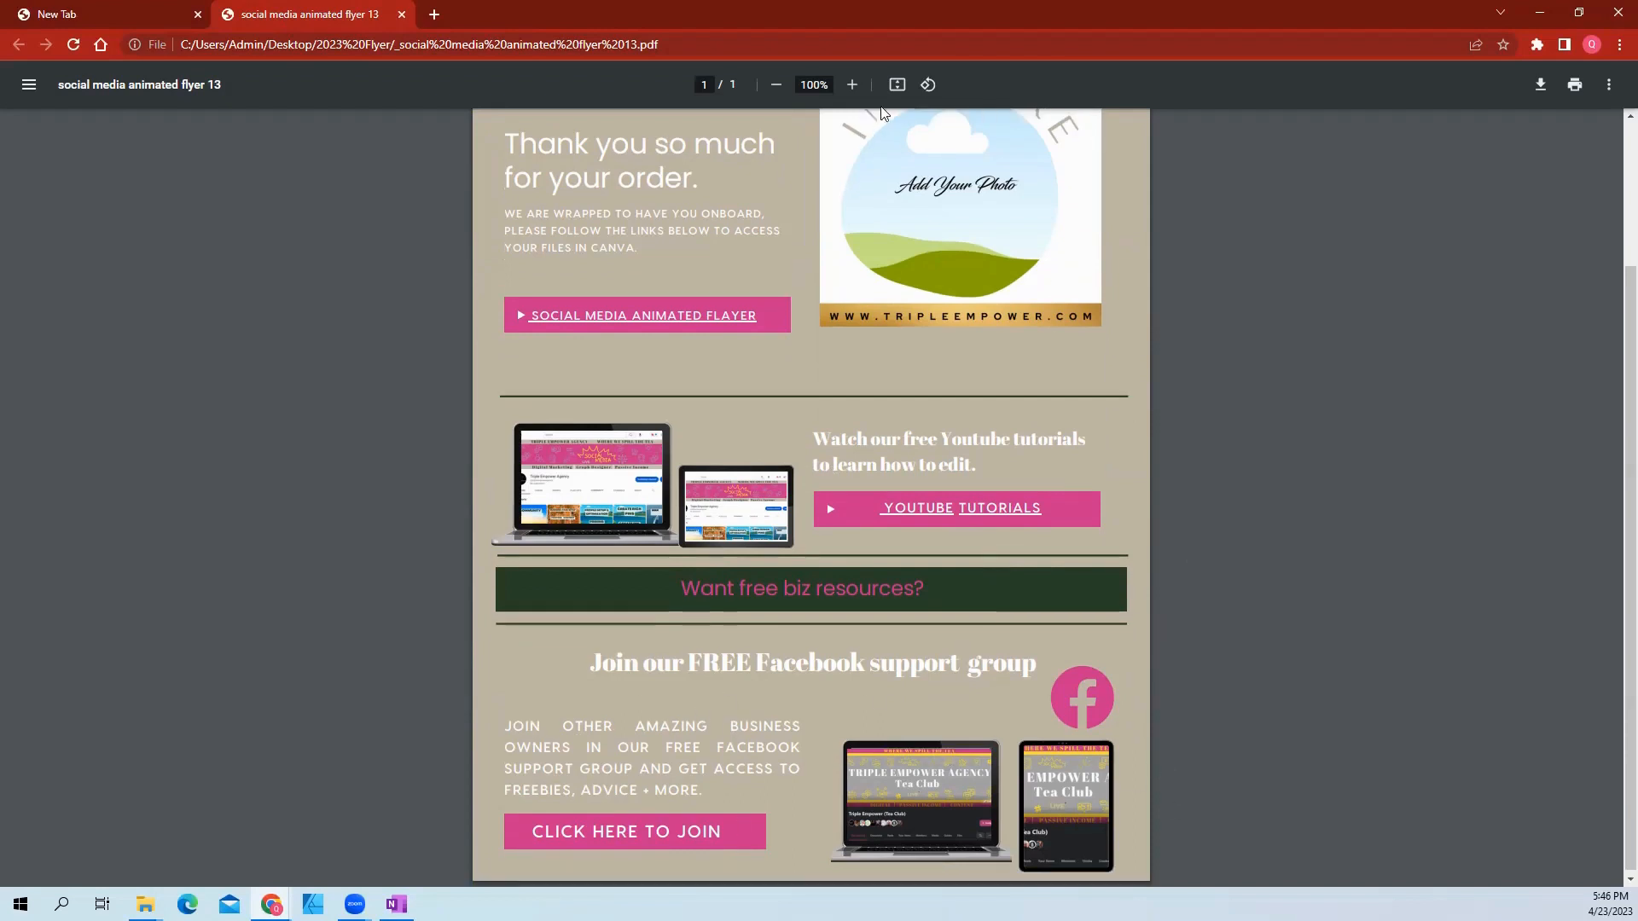
pyautogui.scroll(3, 544, 312)
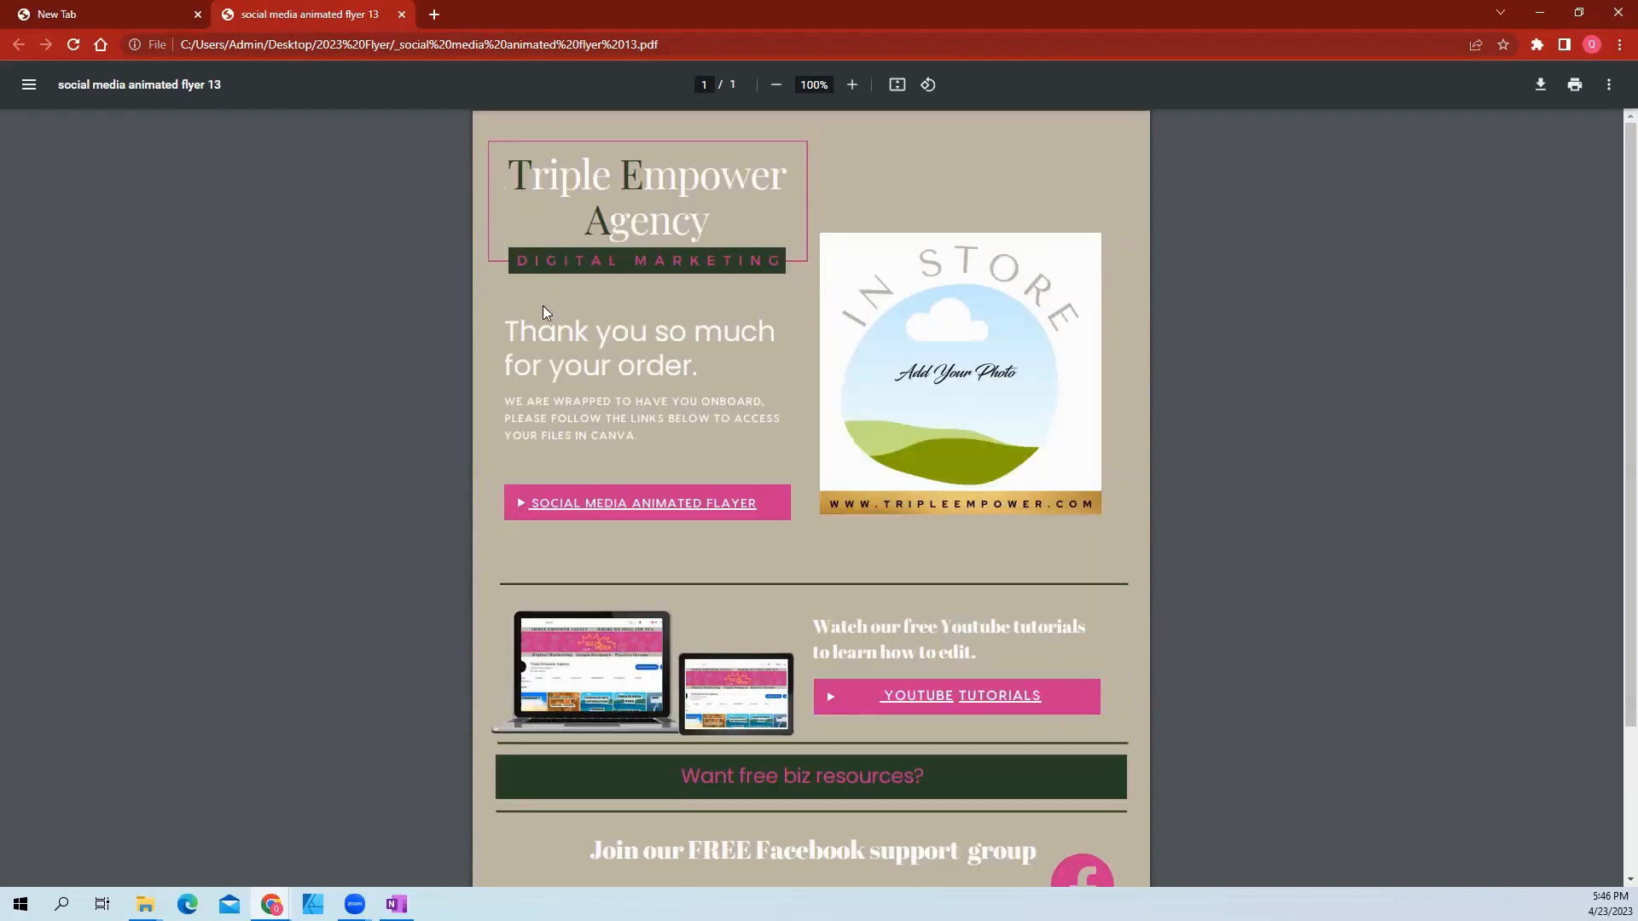
# Step: Follow the PDF's social media animated flyer link and start a design from the shared Canva template
pyautogui.click(617, 509)
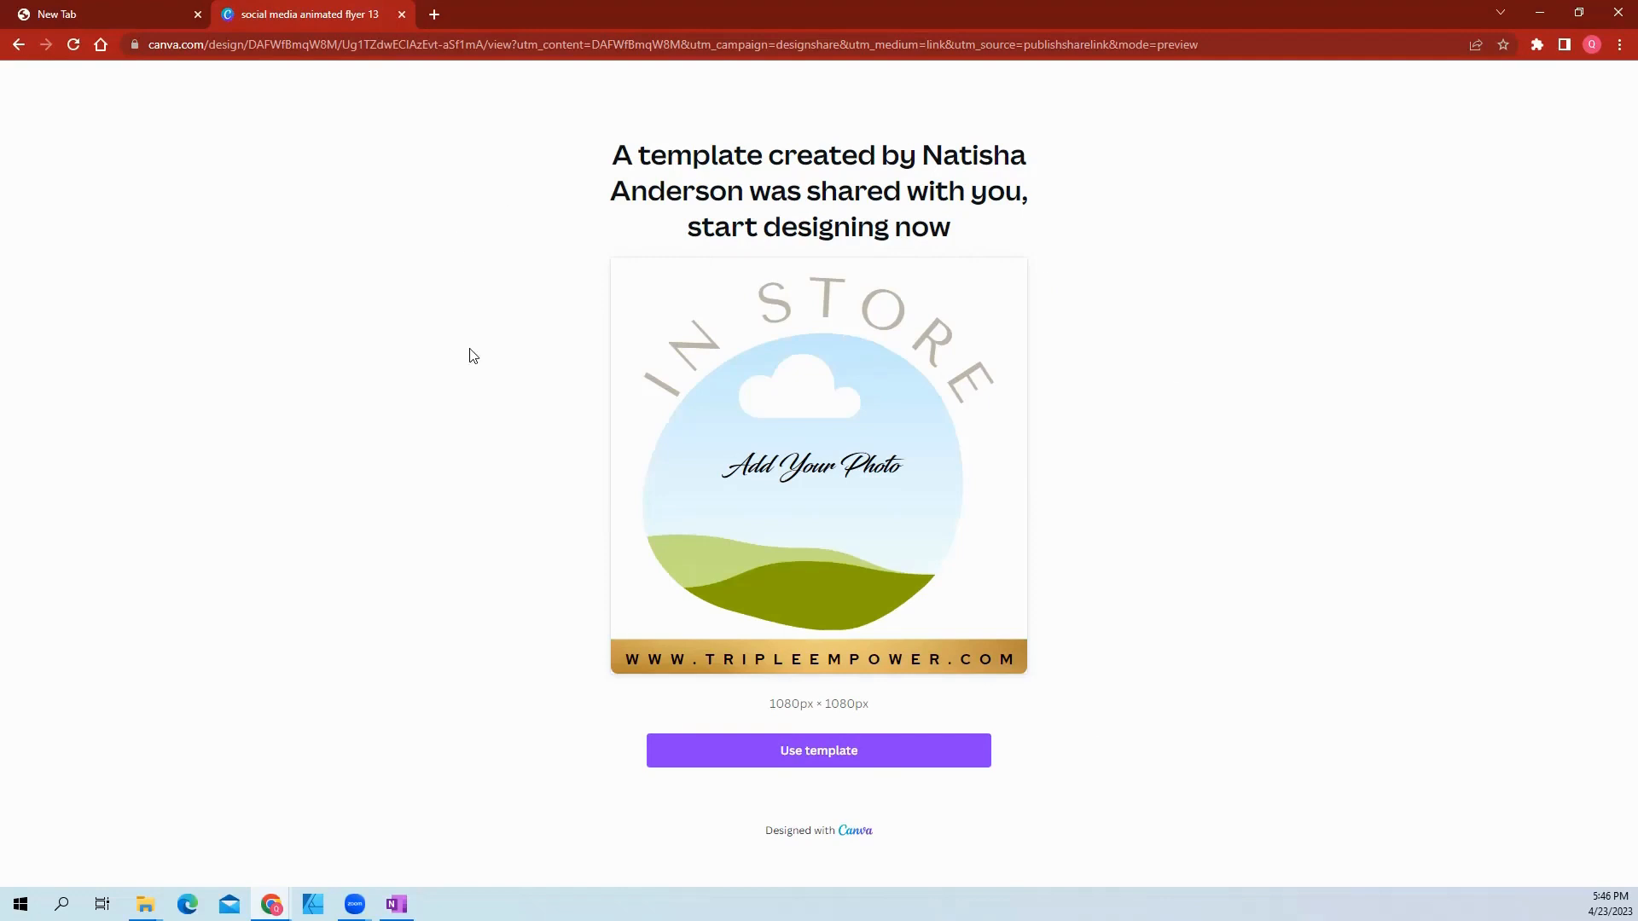
pyautogui.click(789, 759)
pyautogui.click(809, 759)
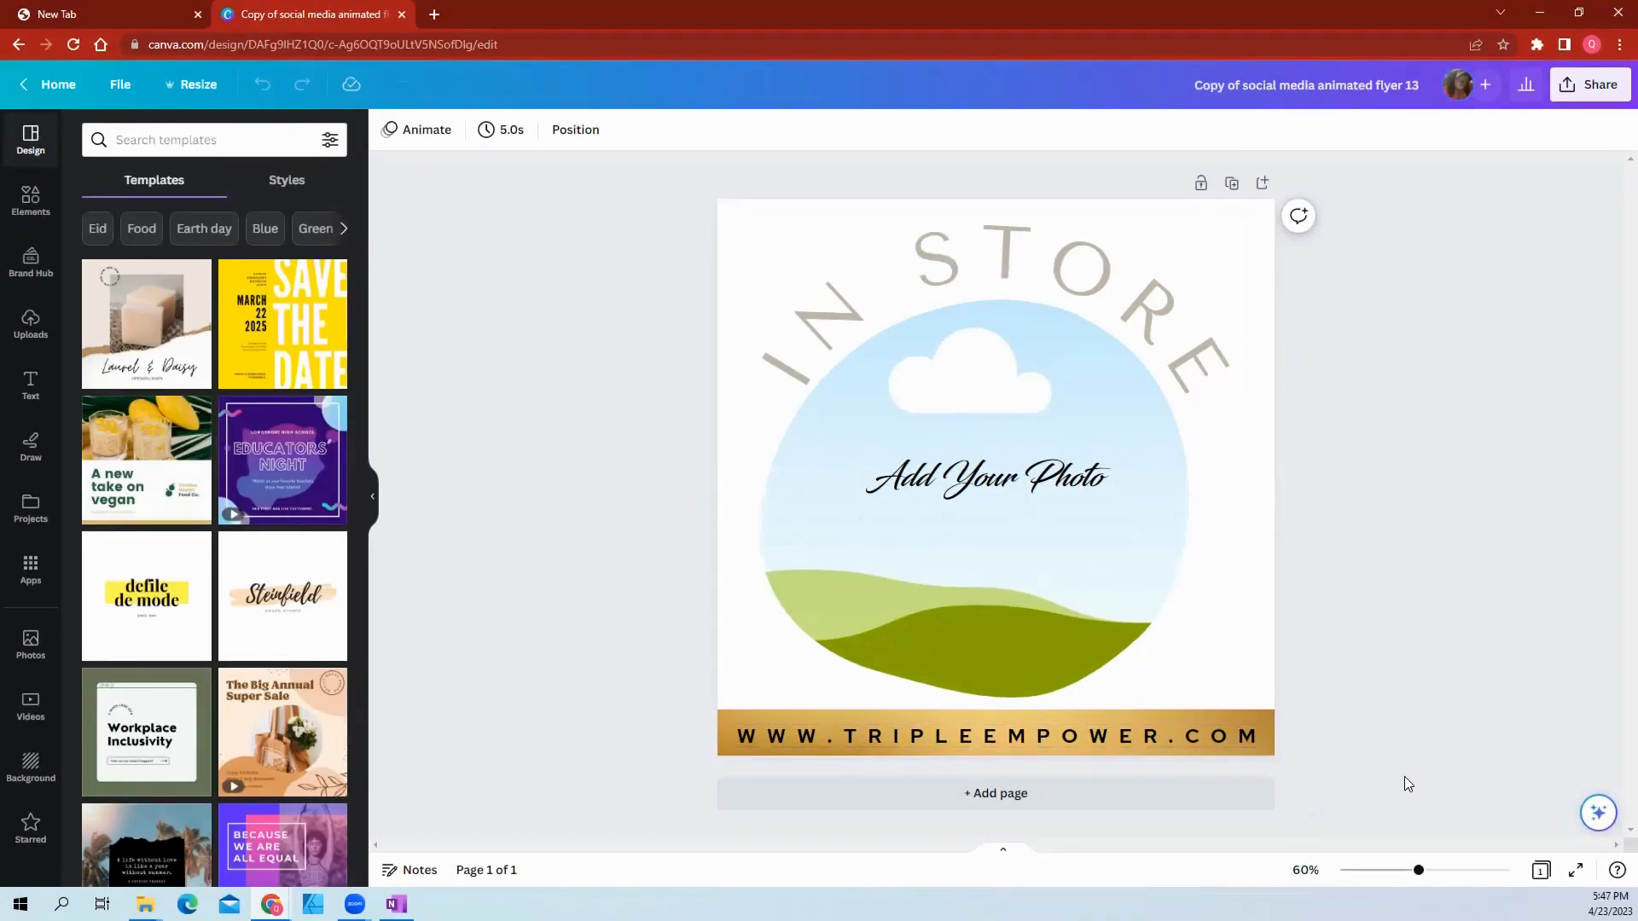
# Step: Delete the "Add Your Photo" text from the flyer's picture frame
pyautogui.click(941, 475)
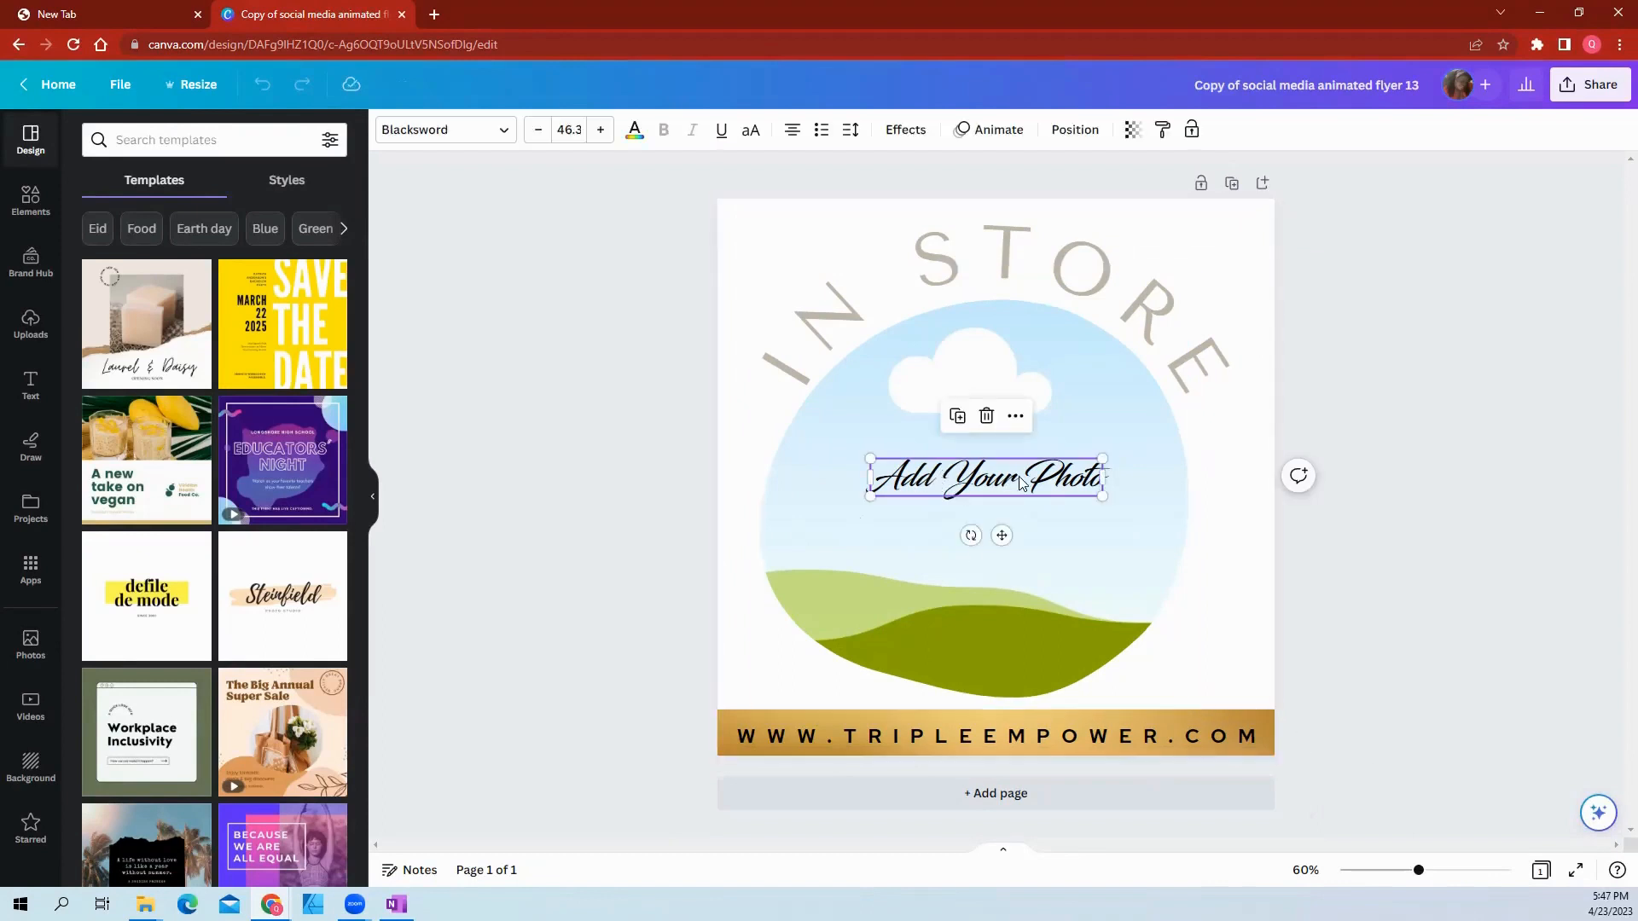
pyautogui.click(986, 415)
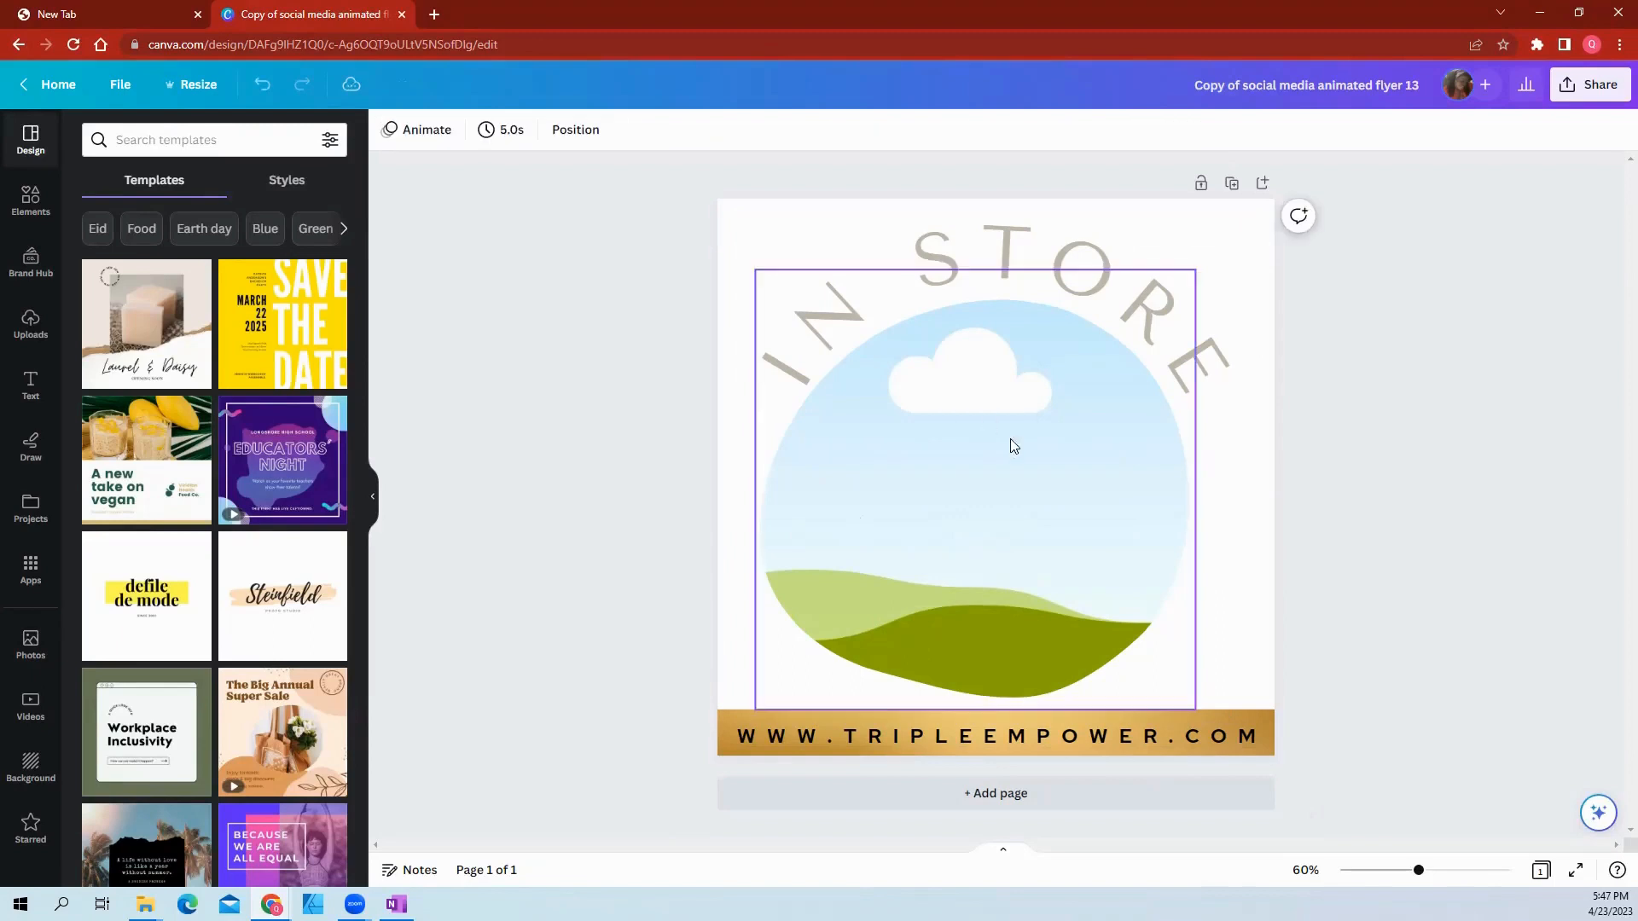
# Step: Widen the gold strip behind the web address past the flyer's edge and reduce its height slightly
pyautogui.click(1096, 718)
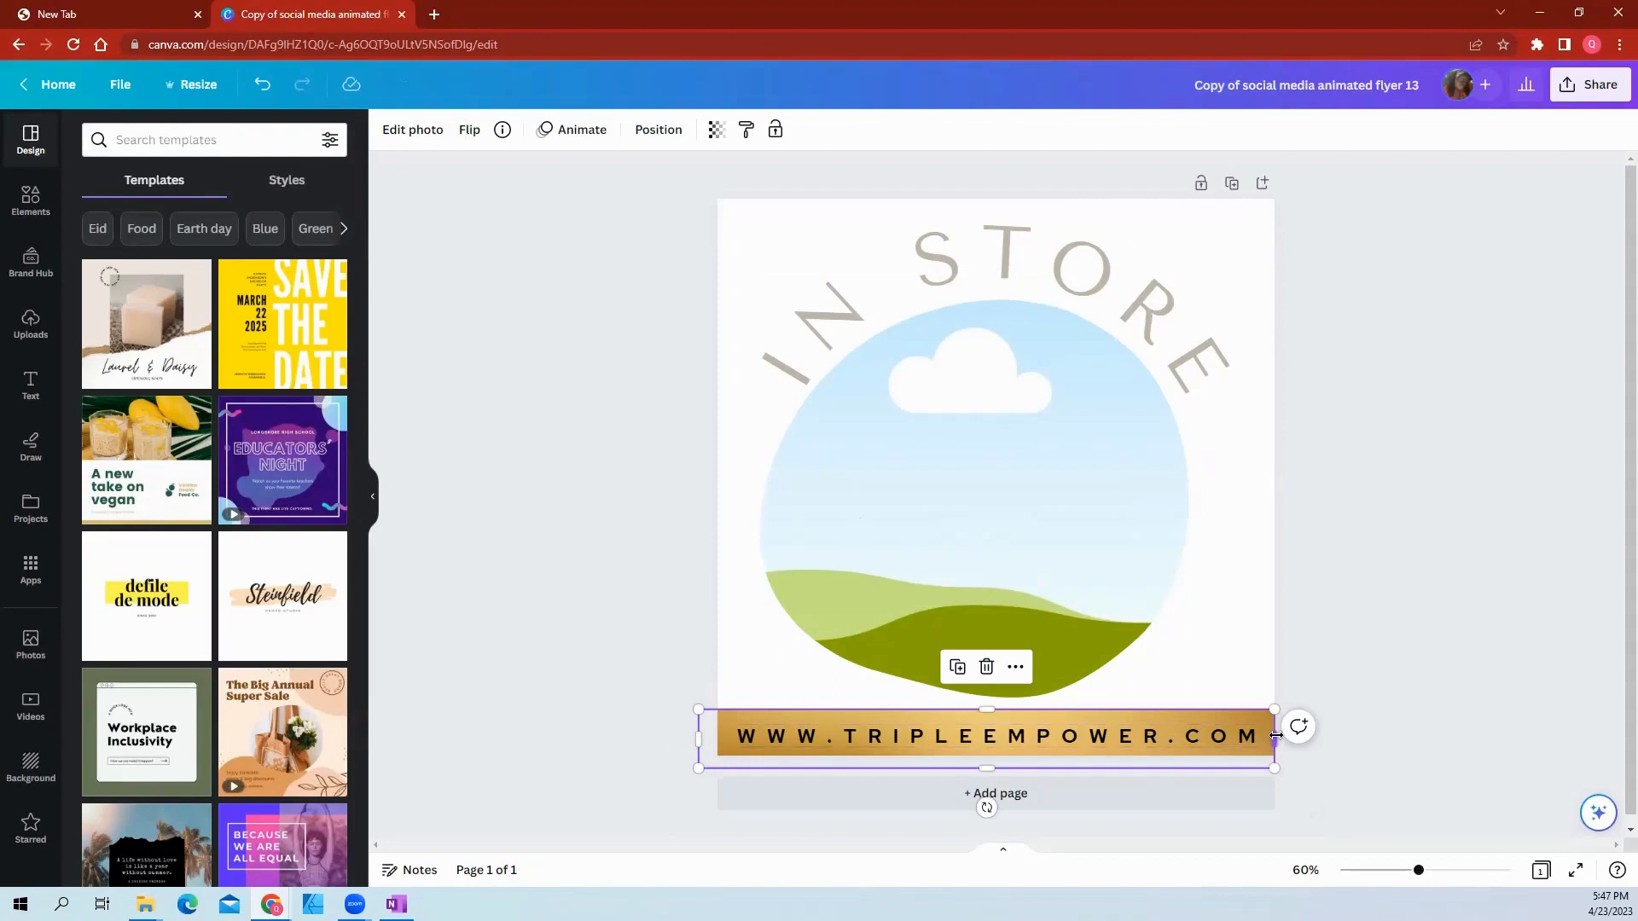
pyautogui.moveTo(1276, 735)
pyautogui.mouseDown()
pyautogui.moveTo(1320, 728)
pyautogui.moveTo(1283, 713)
pyautogui.moveTo(1296, 727)
pyautogui.mouseUp()
pyautogui.moveTo(992, 711)
pyautogui.mouseDown()
pyautogui.moveTo(993, 759)
pyautogui.moveTo(990, 694)
pyautogui.moveTo(991, 713)
pyautogui.mouseUp()
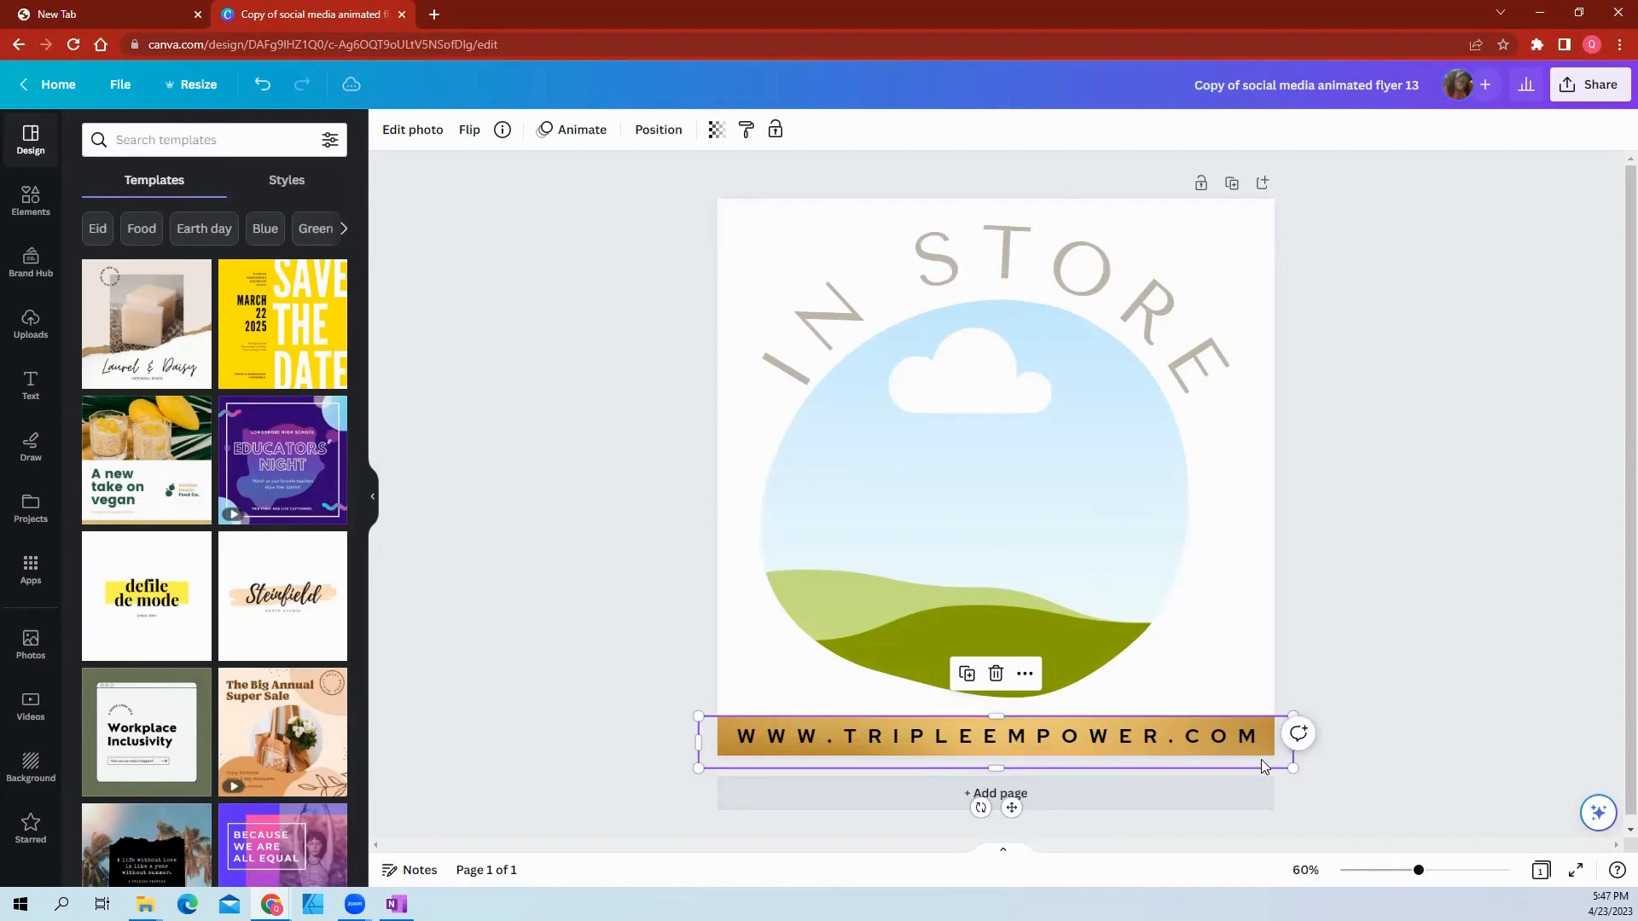
pyautogui.click(681, 810)
pyautogui.click(874, 734)
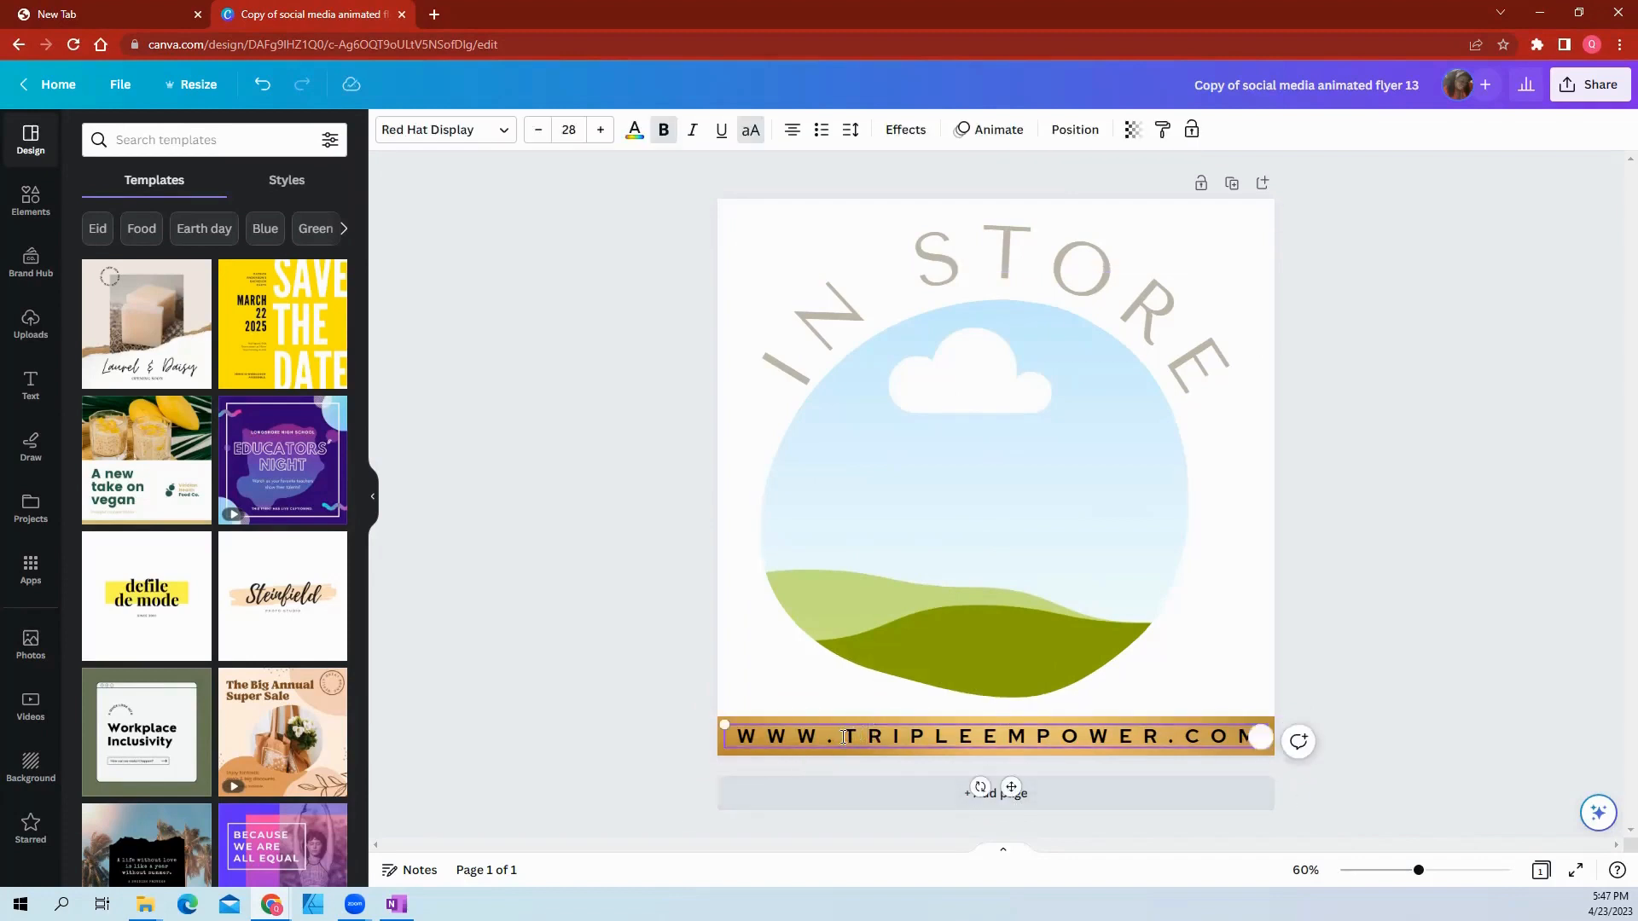
pyautogui.moveTo(847, 736); pyautogui.dragTo(1166, 738)
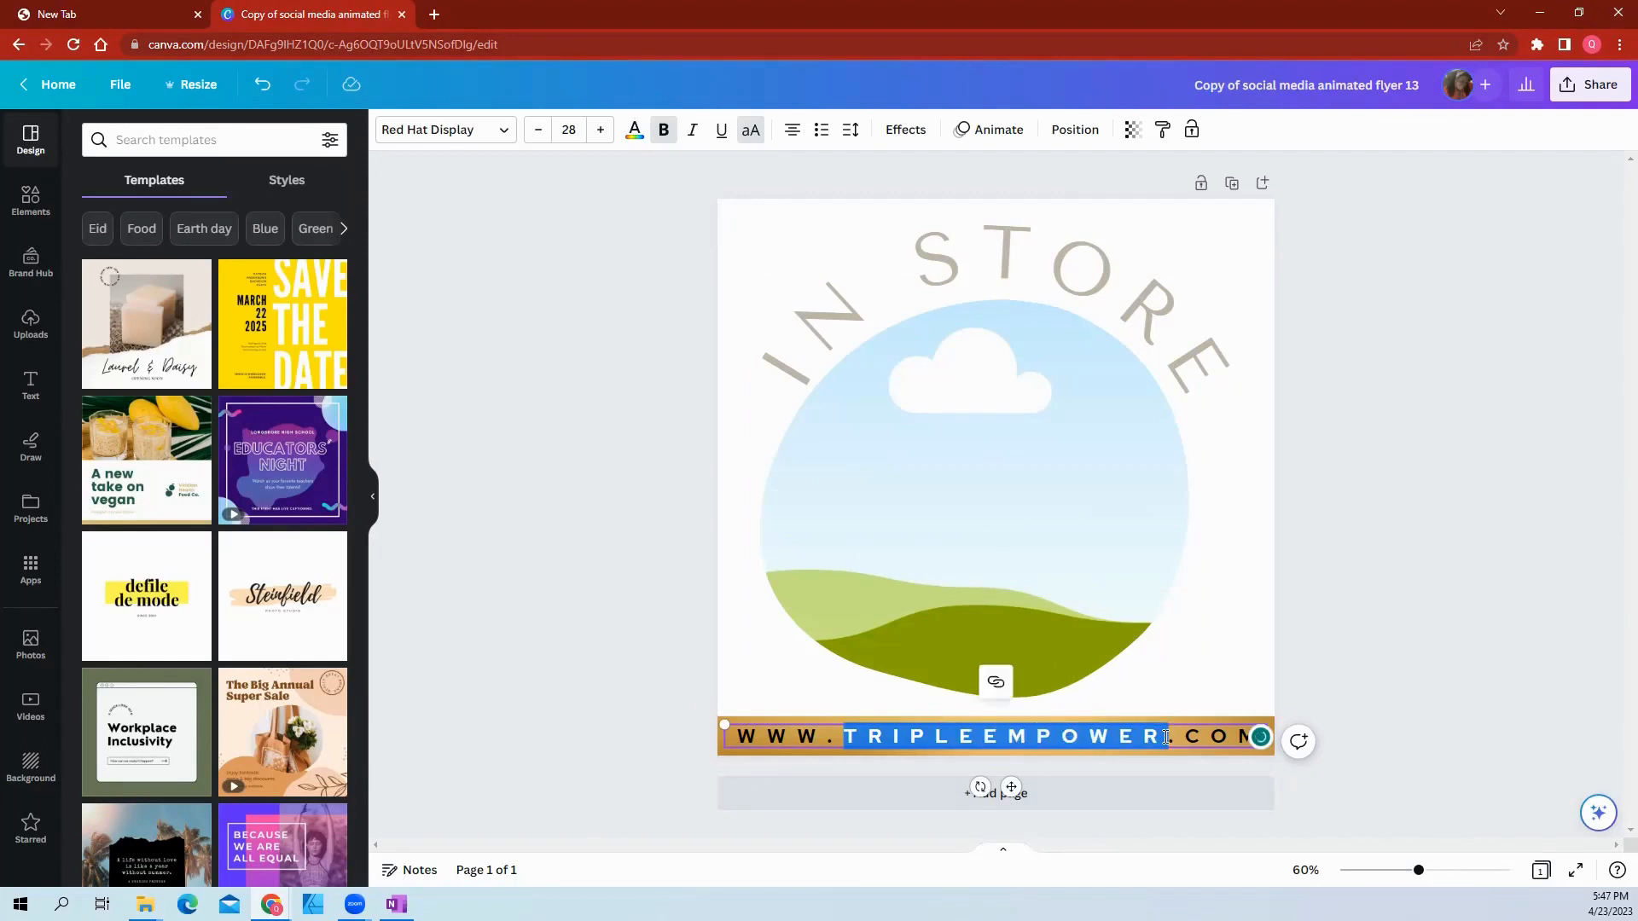
pyautogui.write('tripleem')
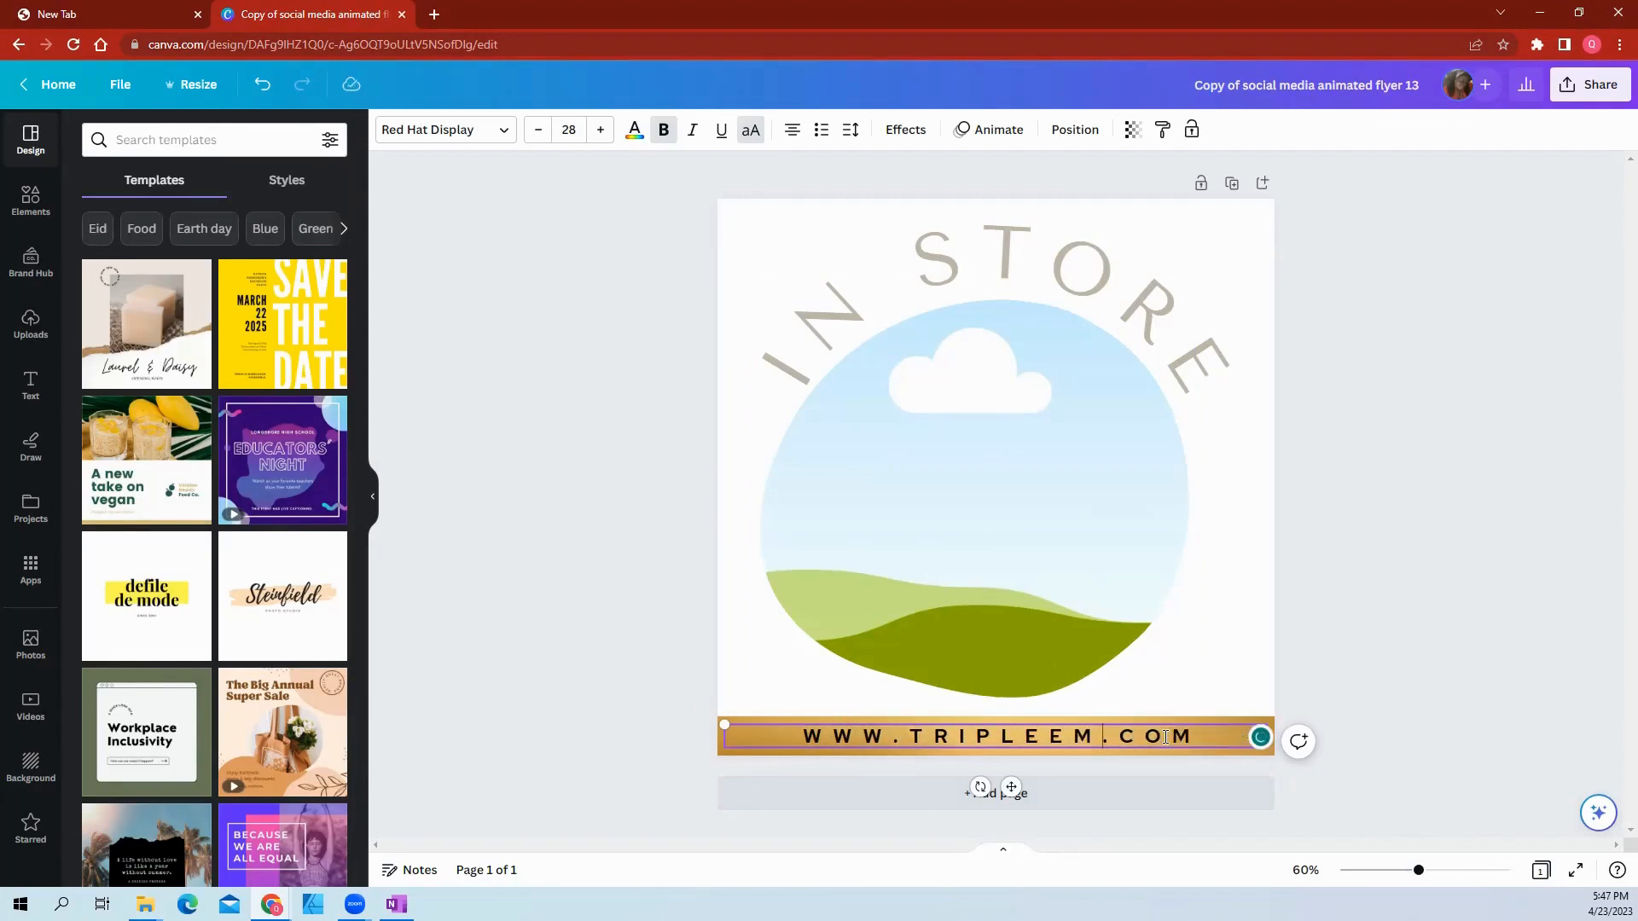
pyautogui.write('power')
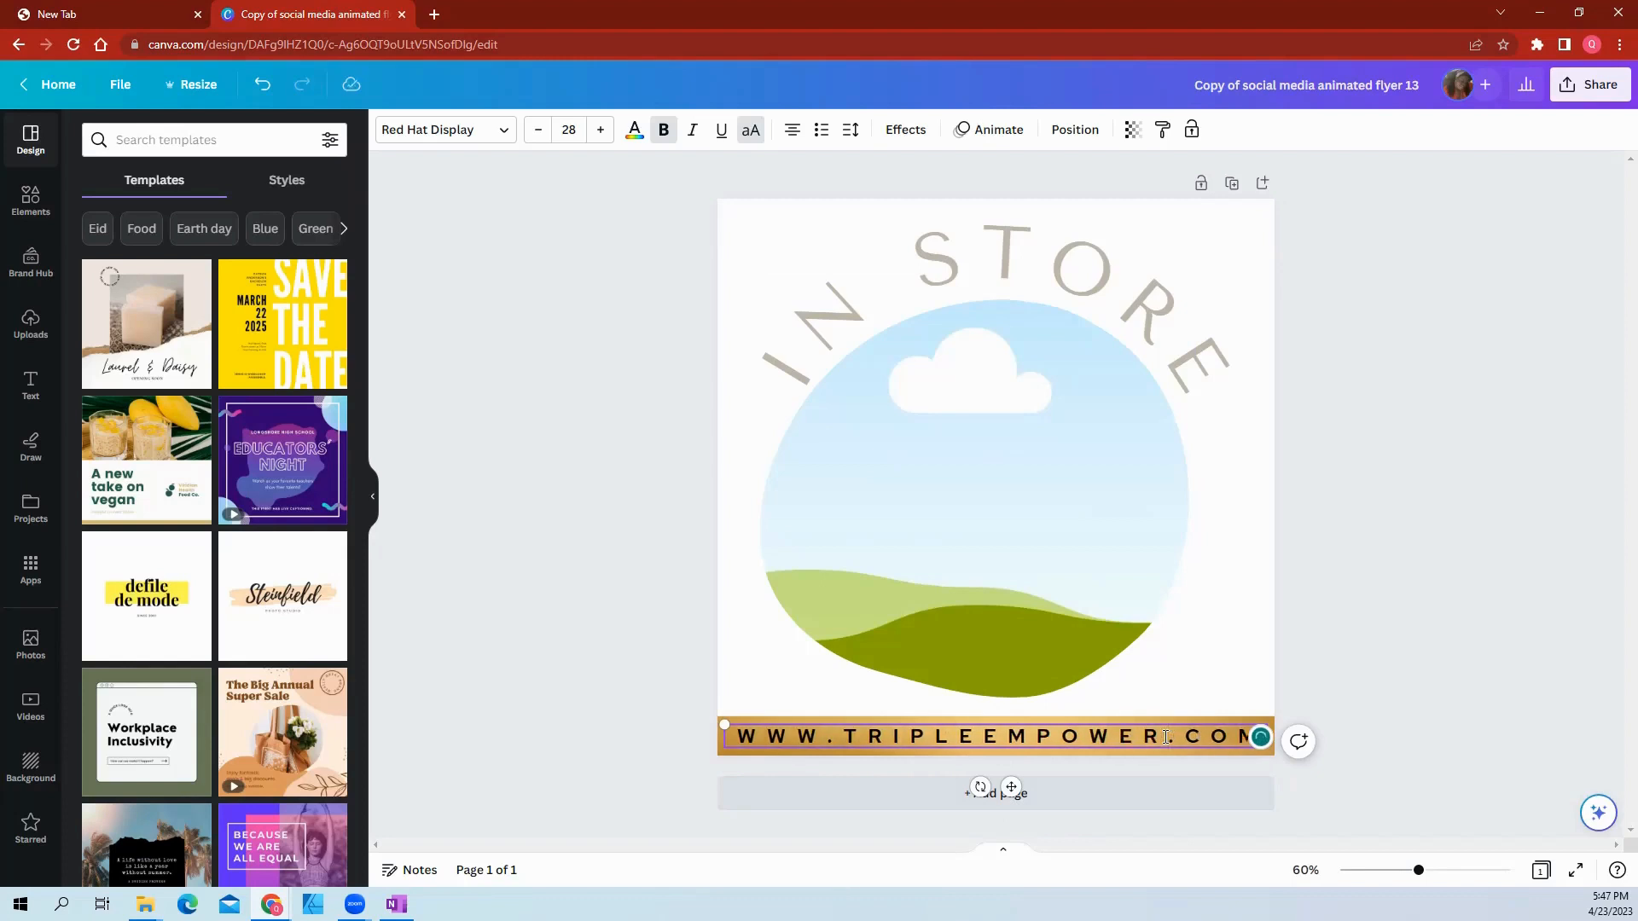
pyautogui.click(1421, 523)
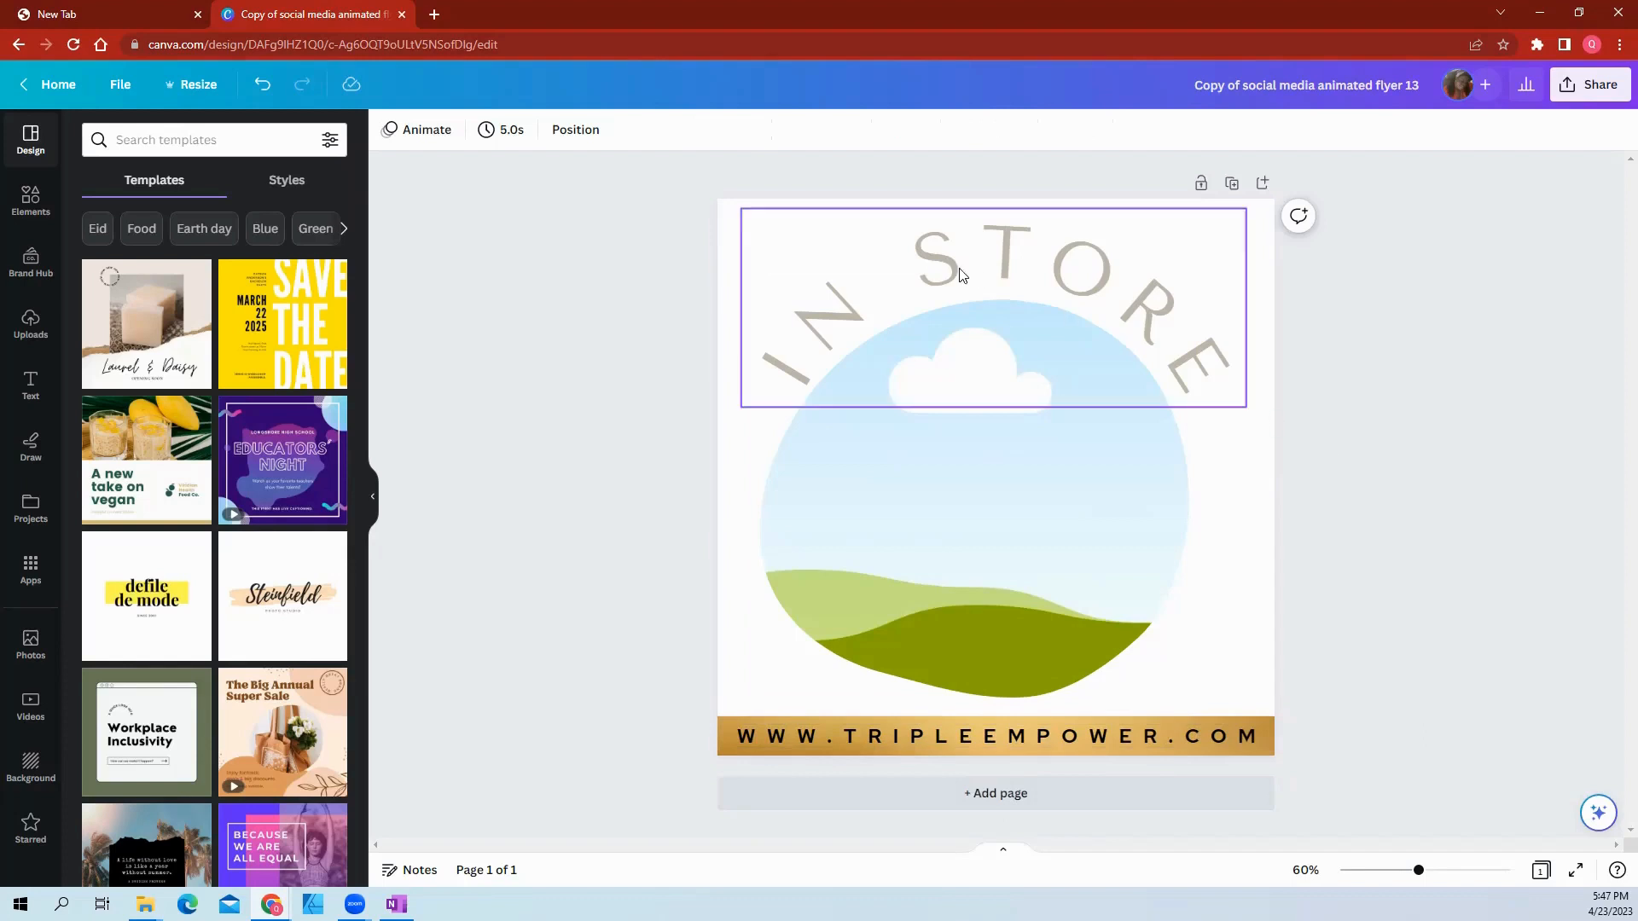
# Step: Change the flyer's background to the dark green from the Da Triple brand palette
pyautogui.click(735, 470)
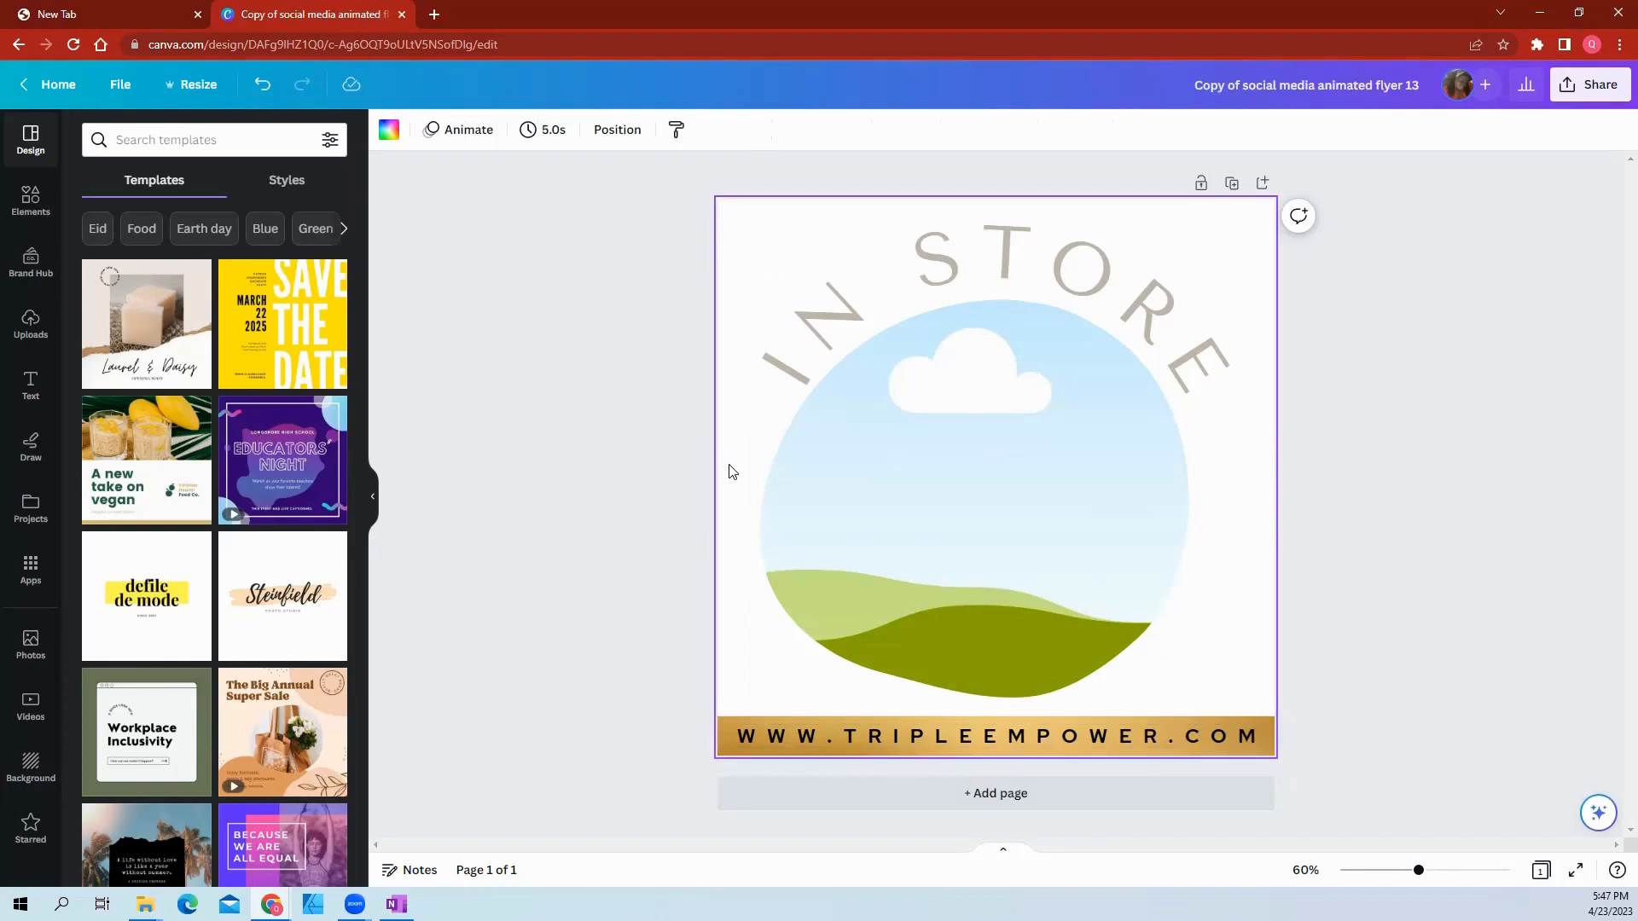
pyautogui.click(391, 133)
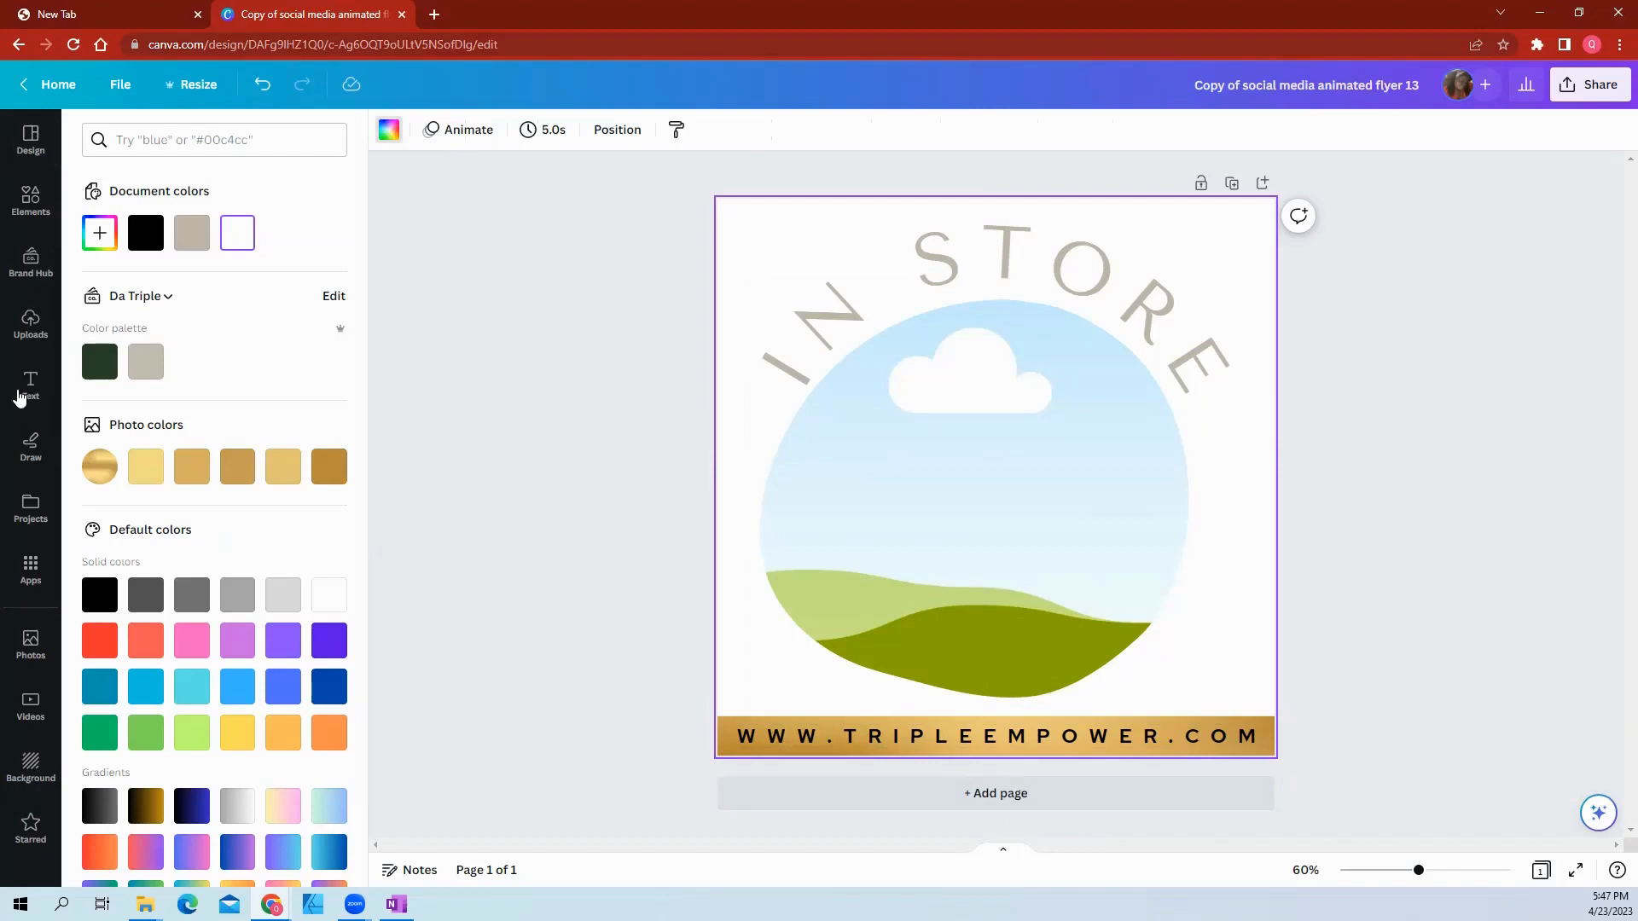
pyautogui.click(95, 365)
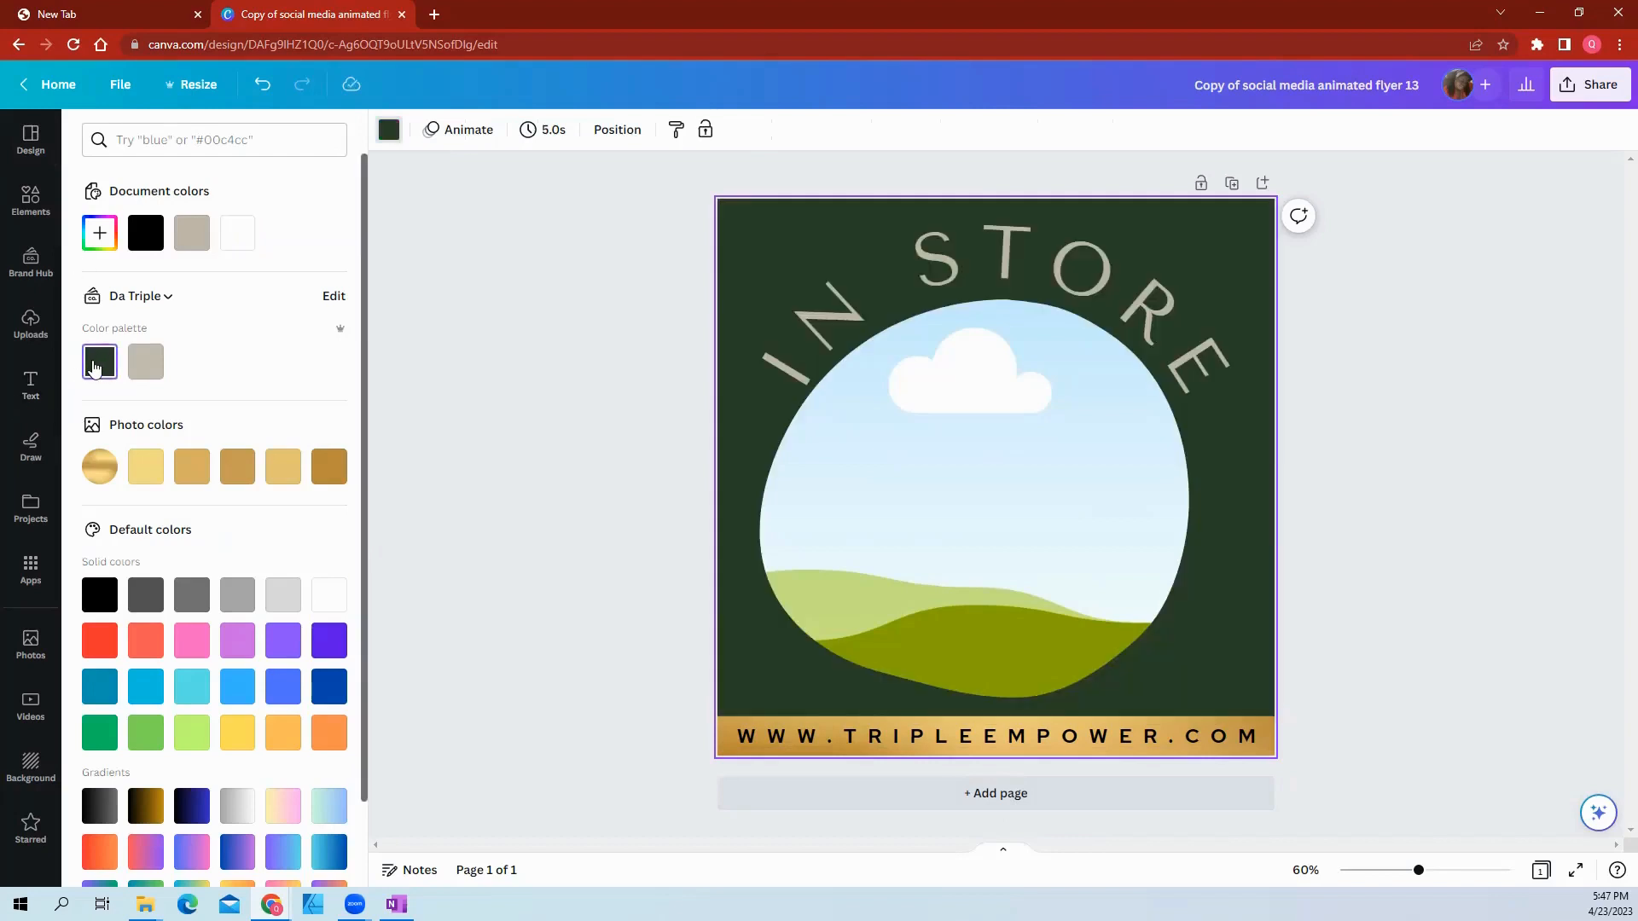
pyautogui.click(842, 304)
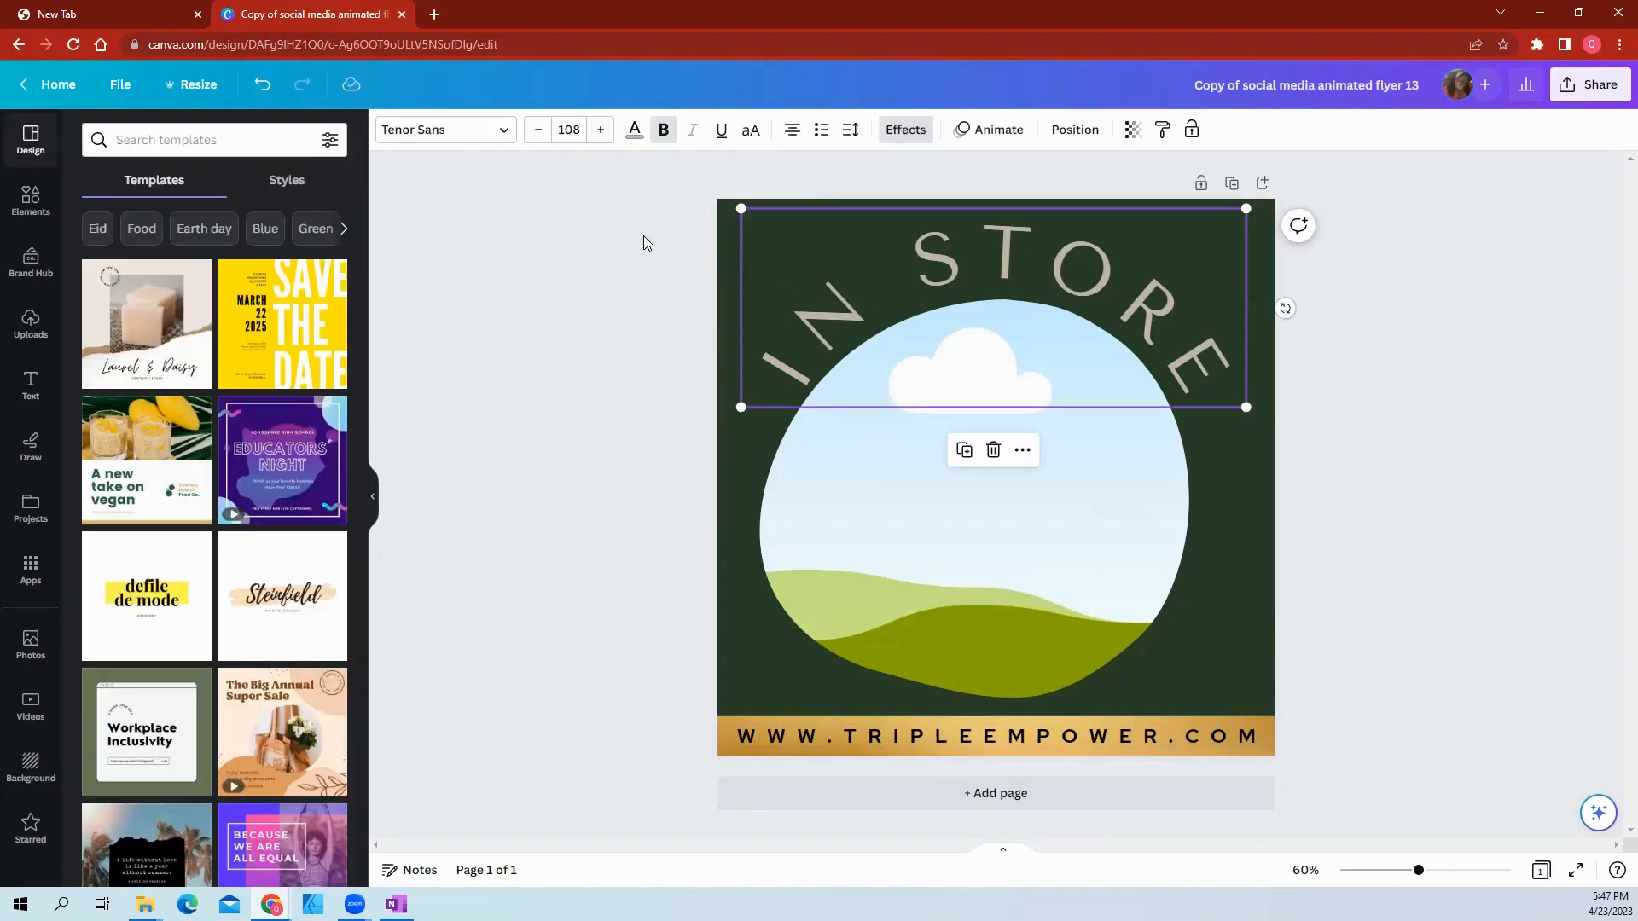
pyautogui.doubleClick(807, 320)
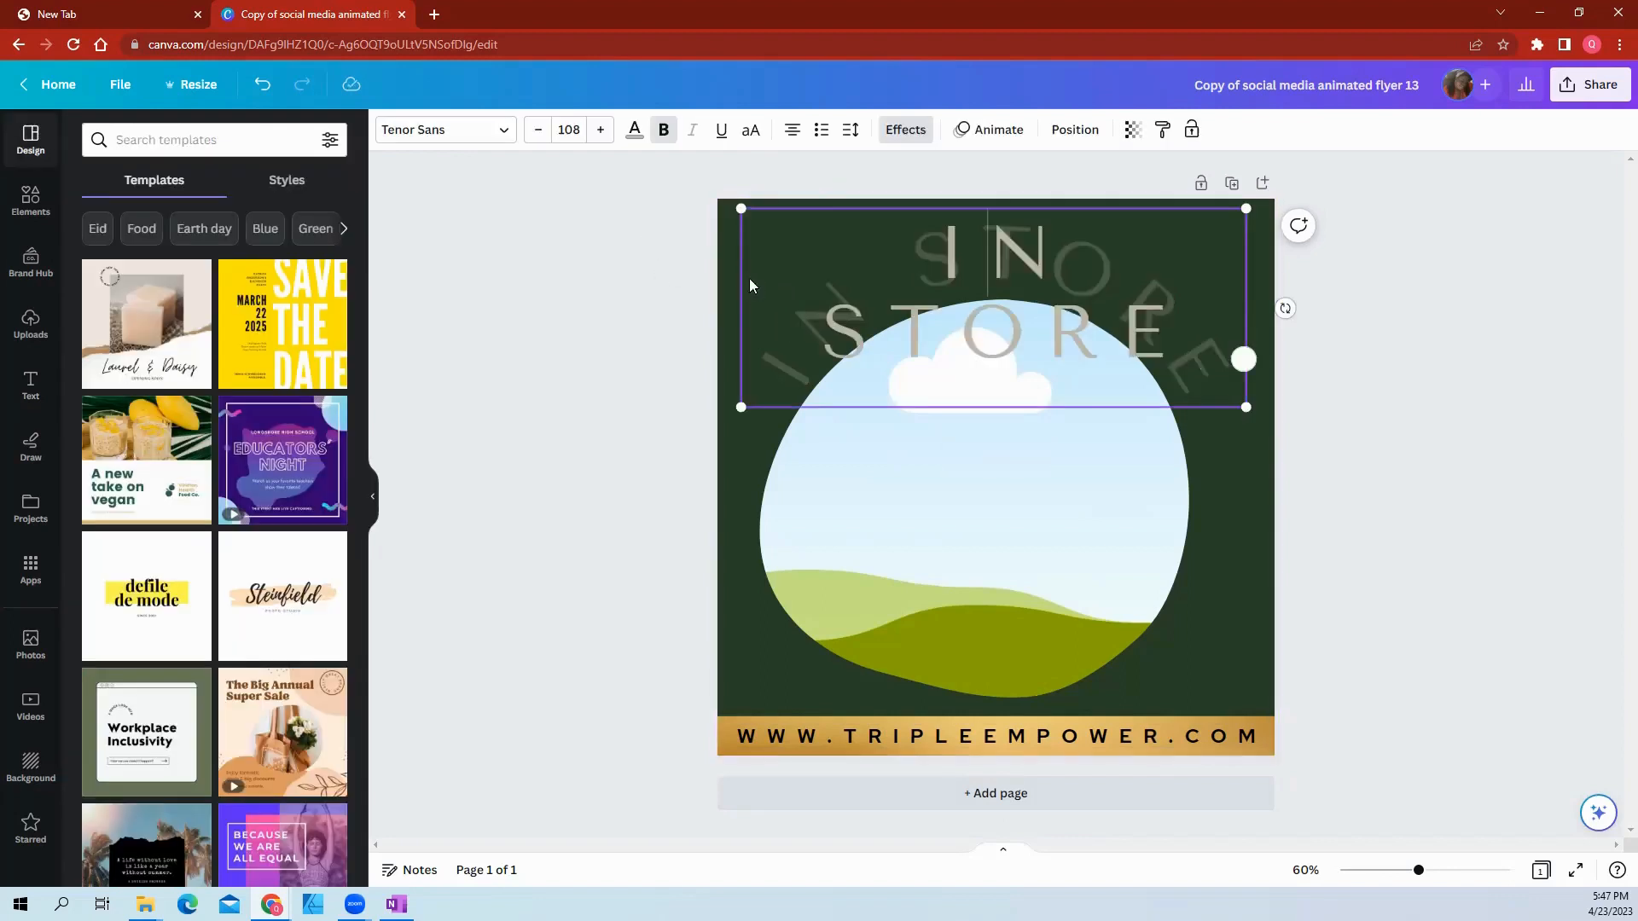
pyautogui.click(635, 133)
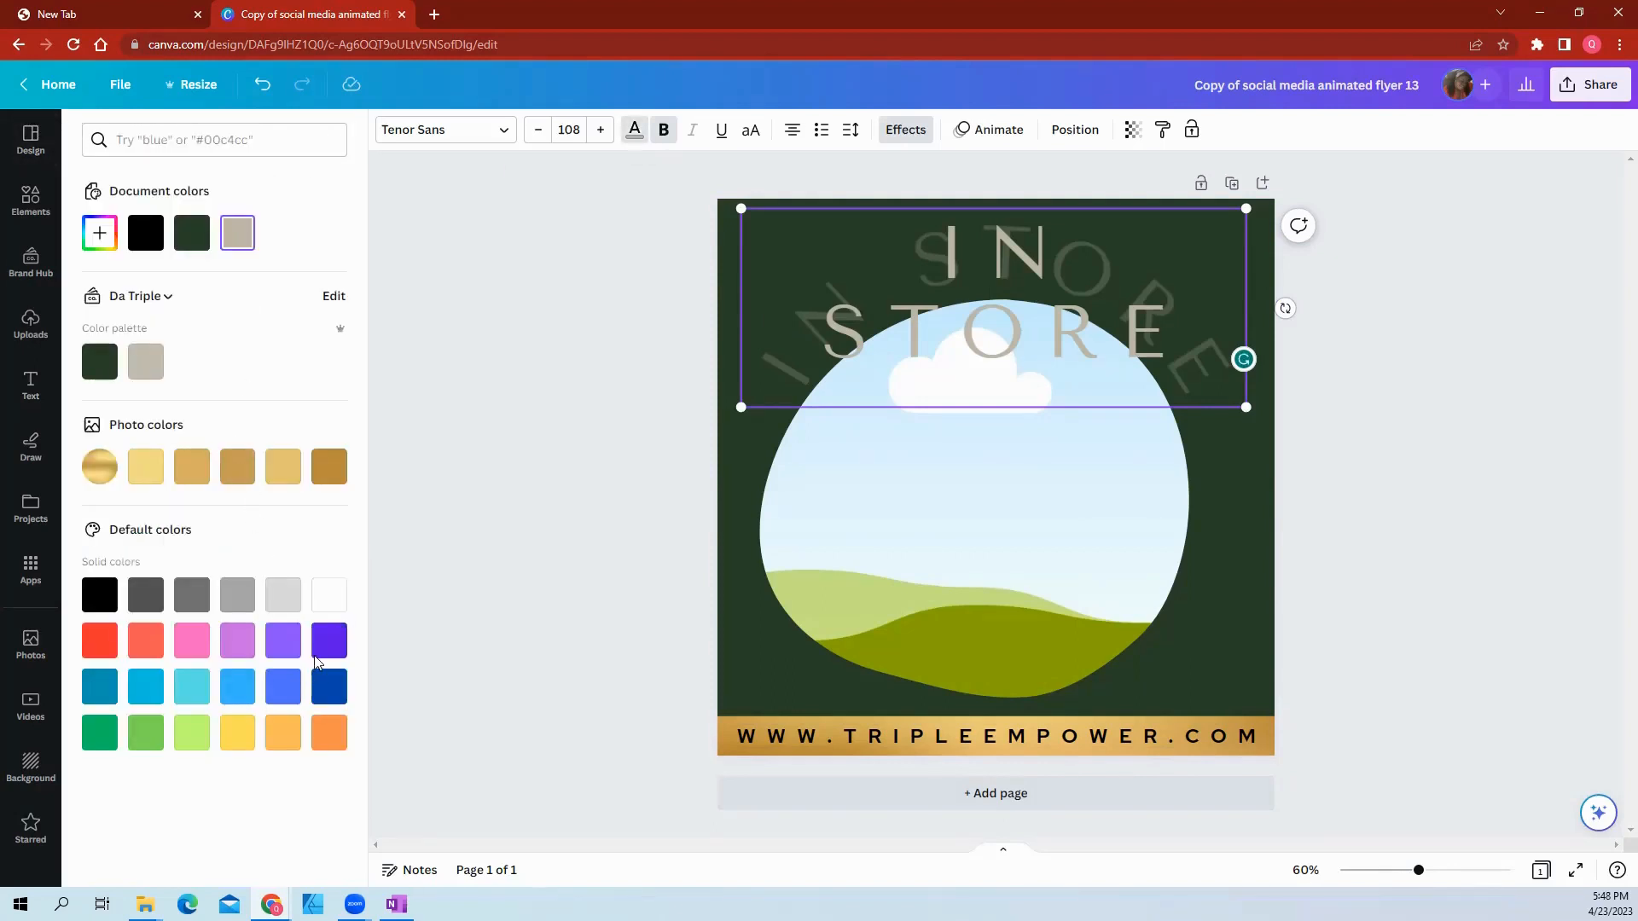
pyautogui.click(99, 235)
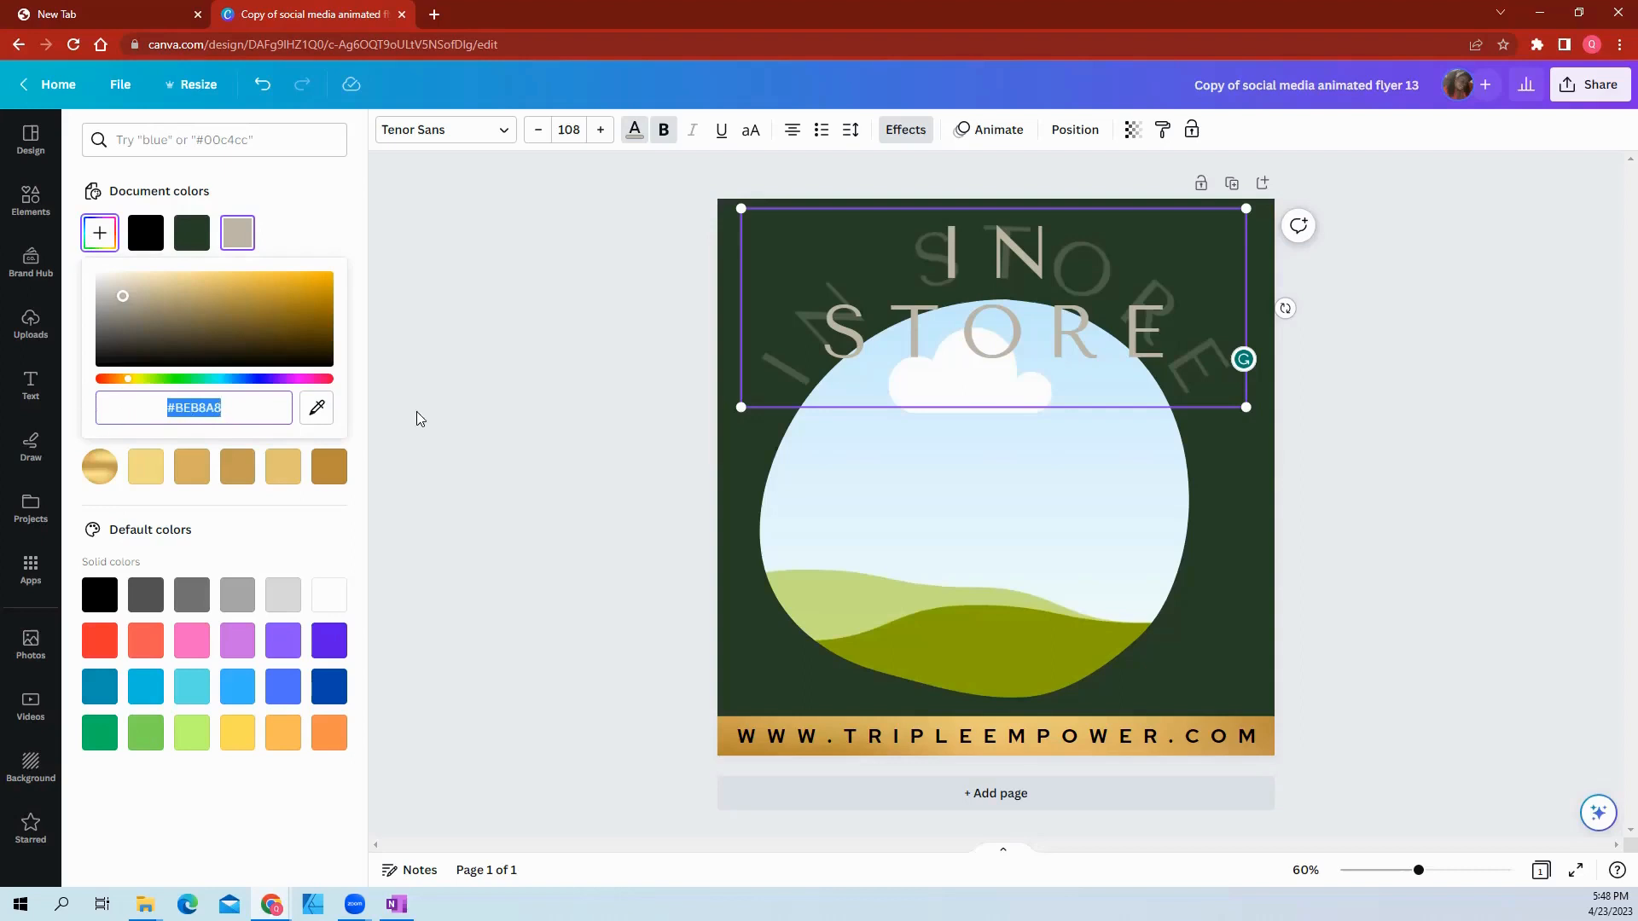
pyautogui.press('Escape')
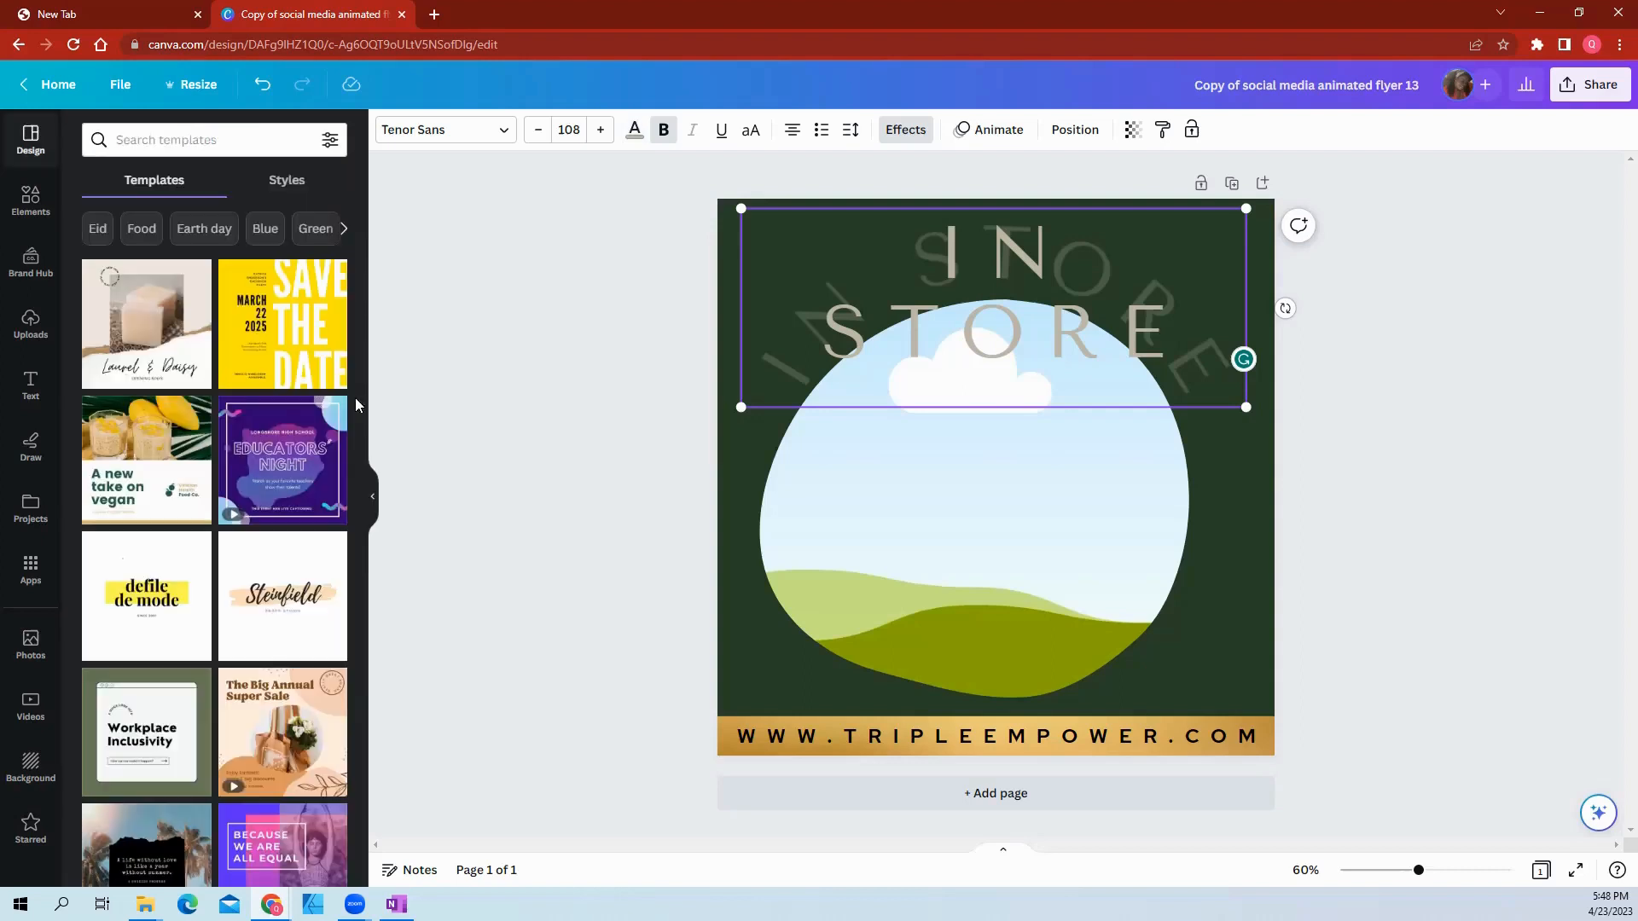
# Step: Add a second page to the design and place the uploaded green lamp image on it
pyautogui.click(30, 324)
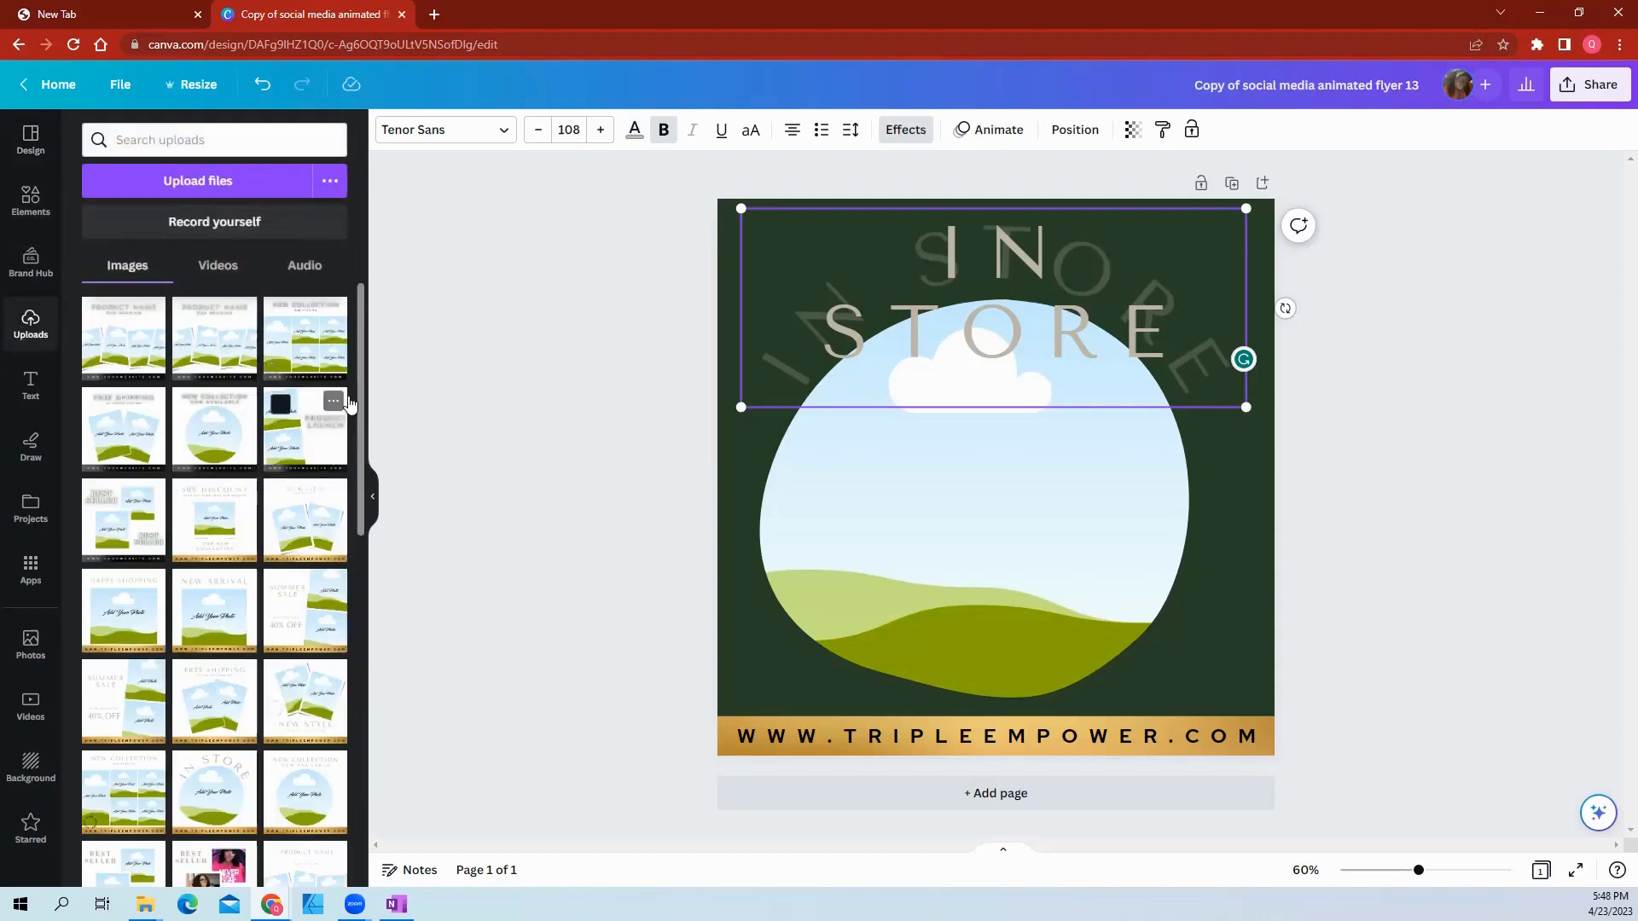
pyautogui.moveTo(358, 368); pyautogui.dragTo(425, 830)
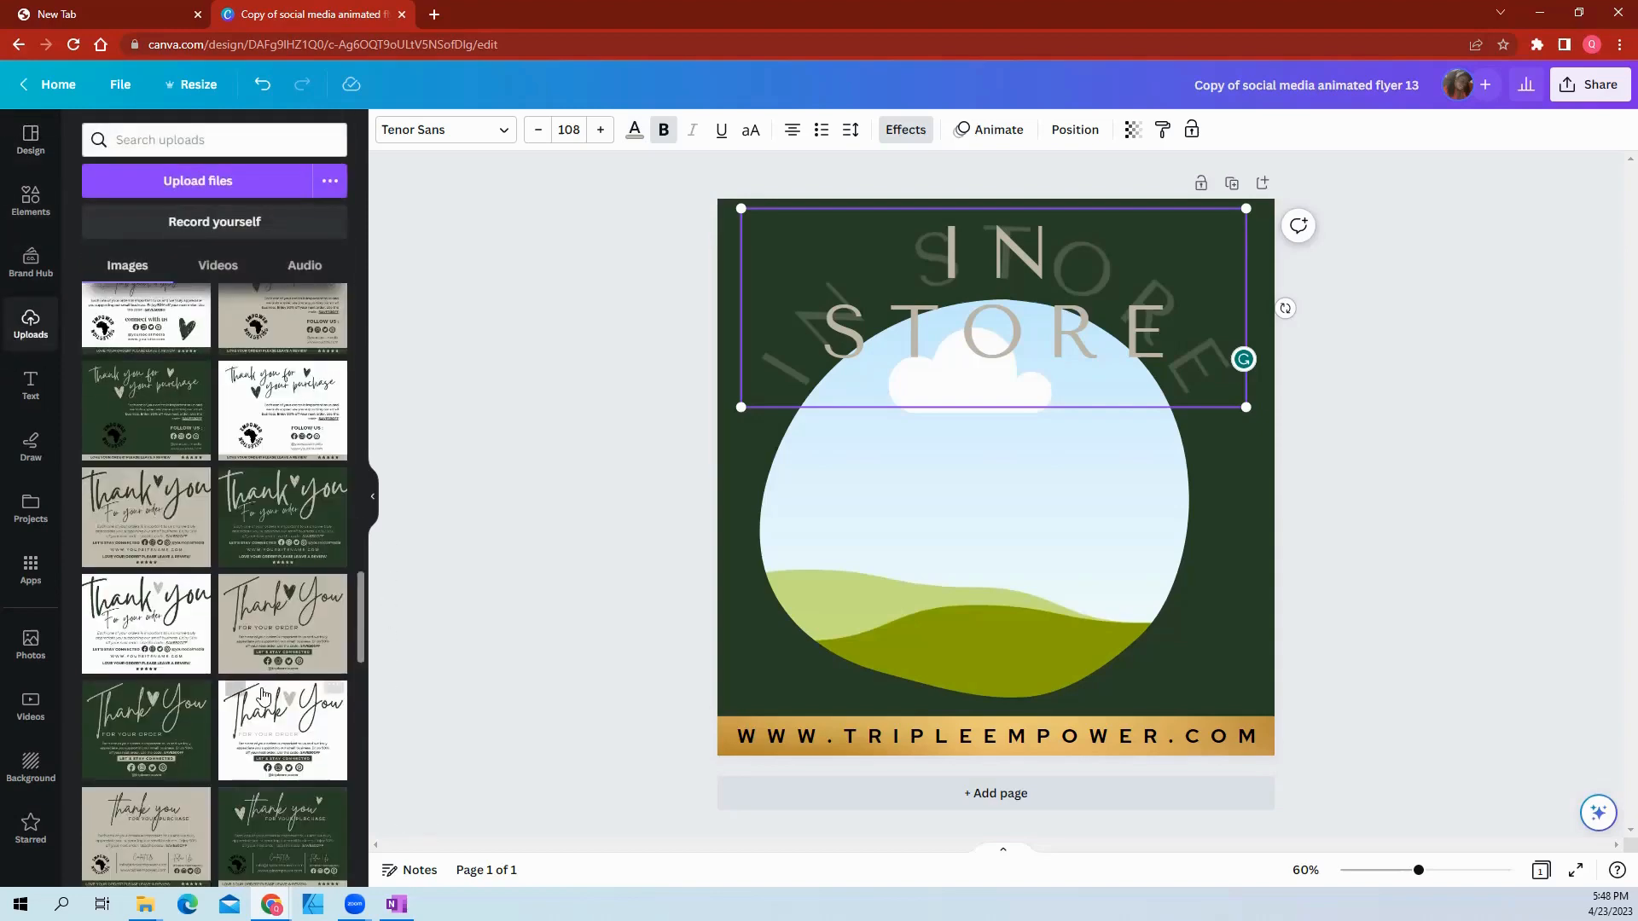
pyautogui.scroll(-15, 262, 695)
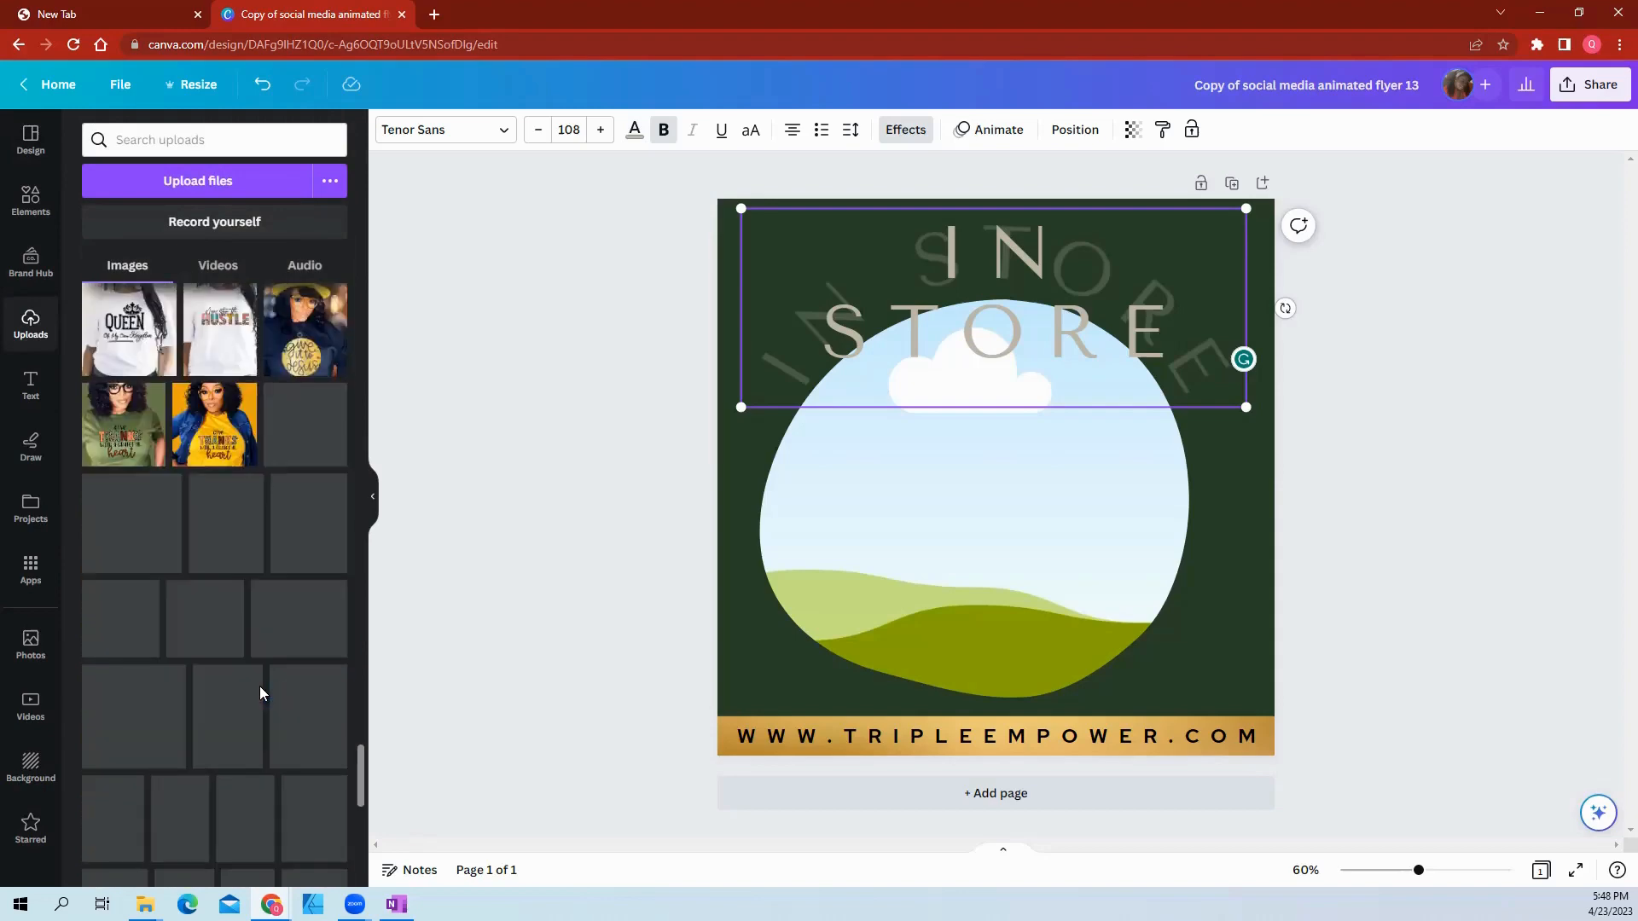
pyautogui.scroll(-5, 259, 693)
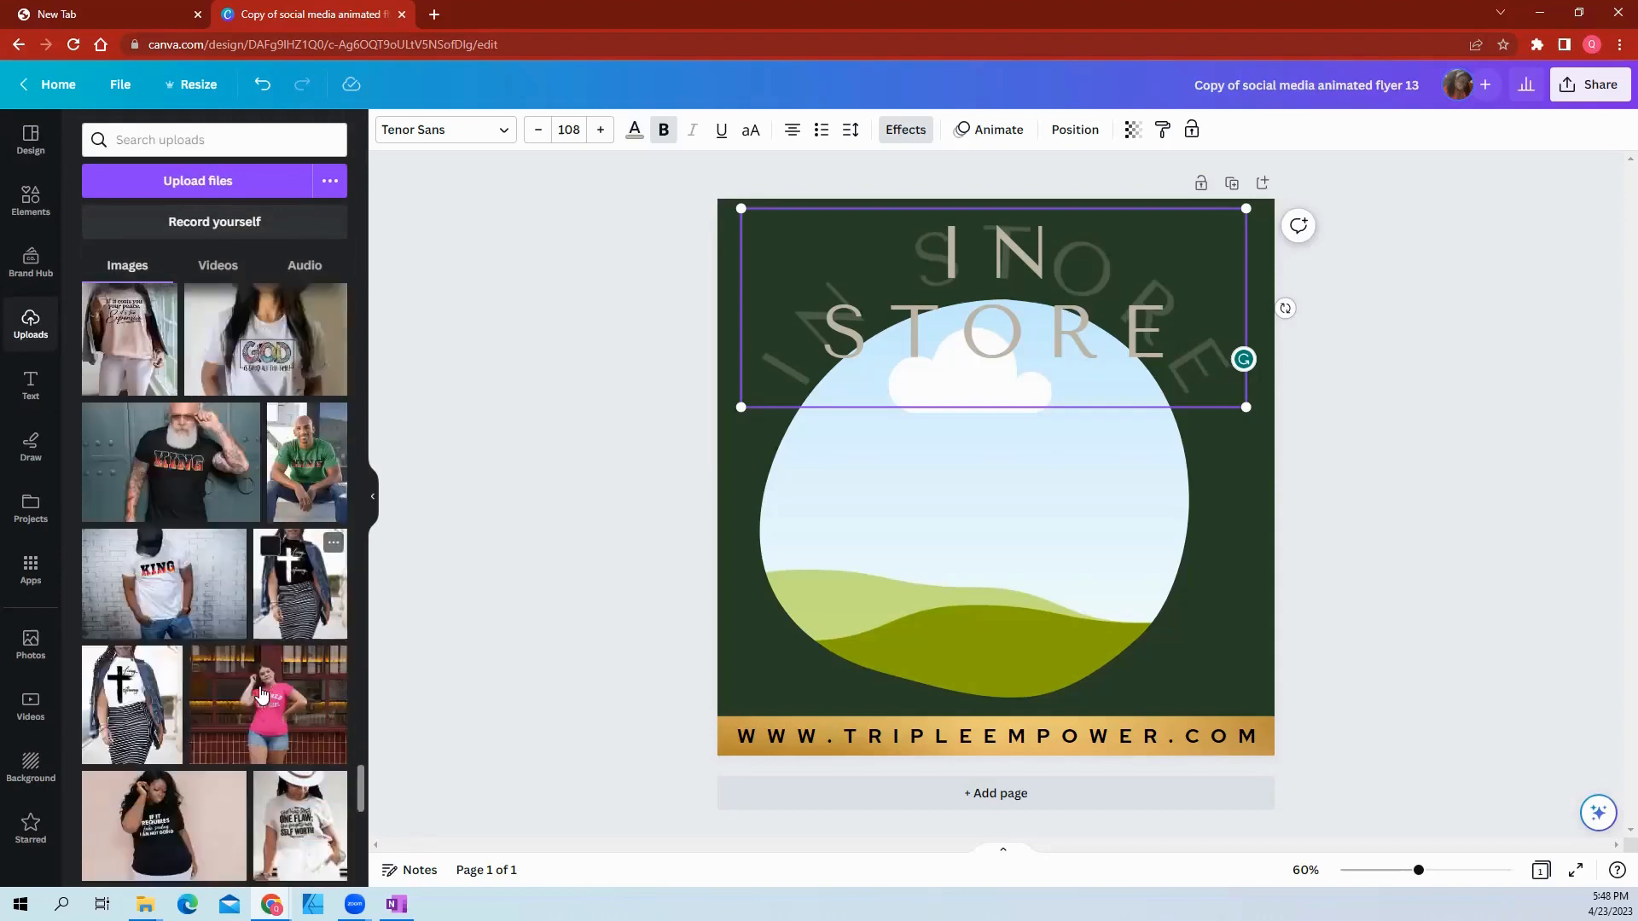
pyautogui.scroll(-10, 262, 695)
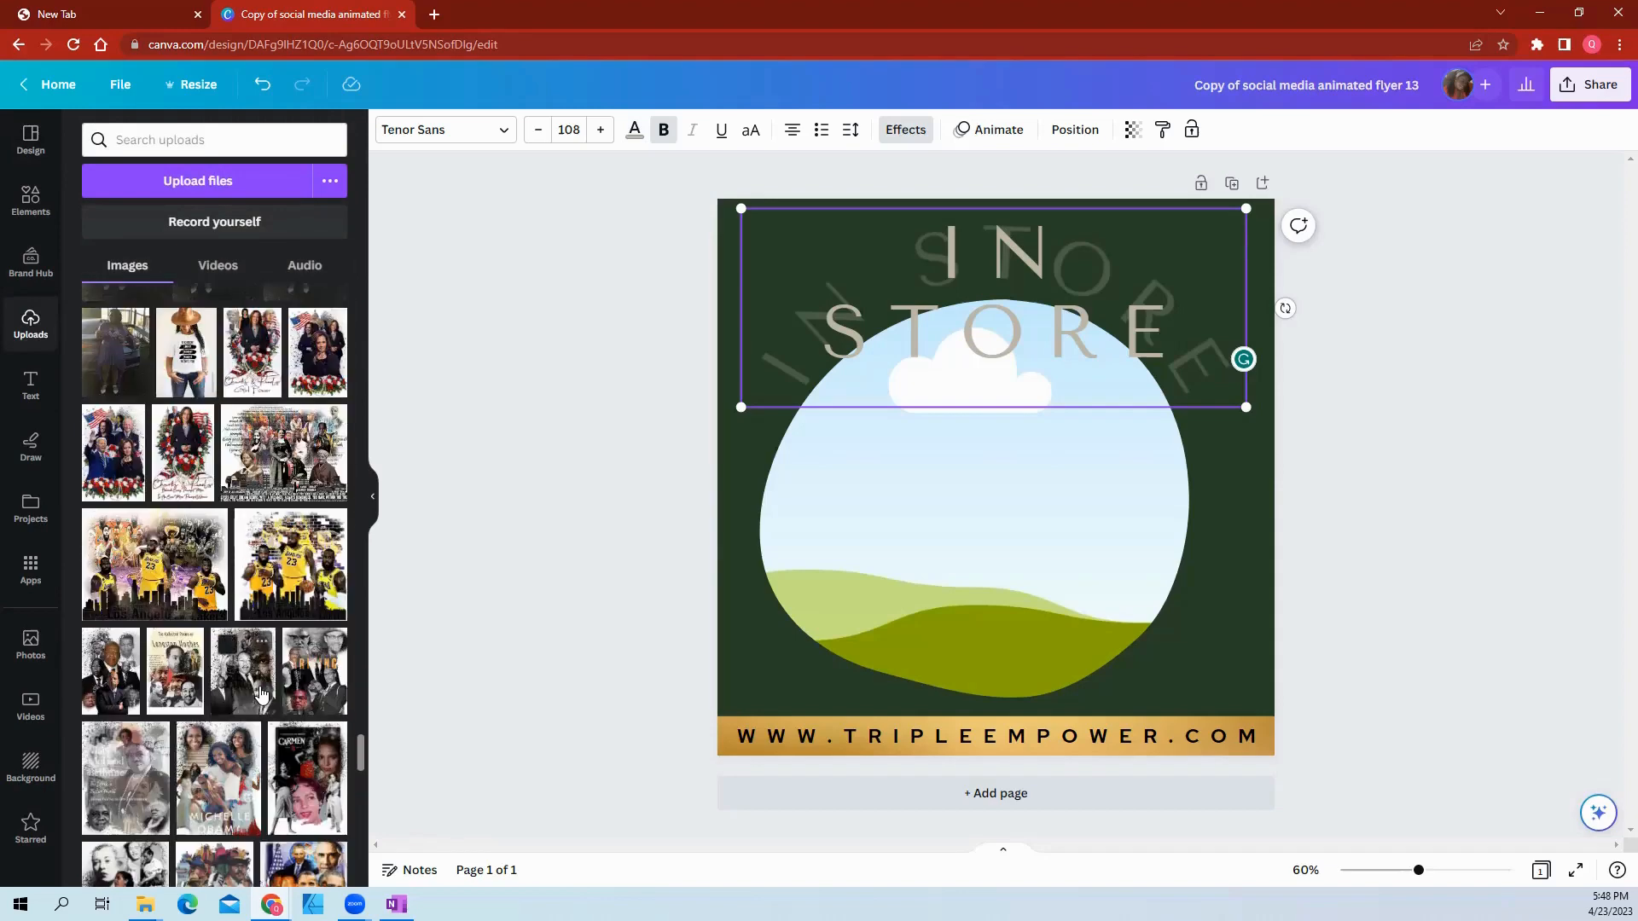
pyautogui.scroll(-10, 260, 691)
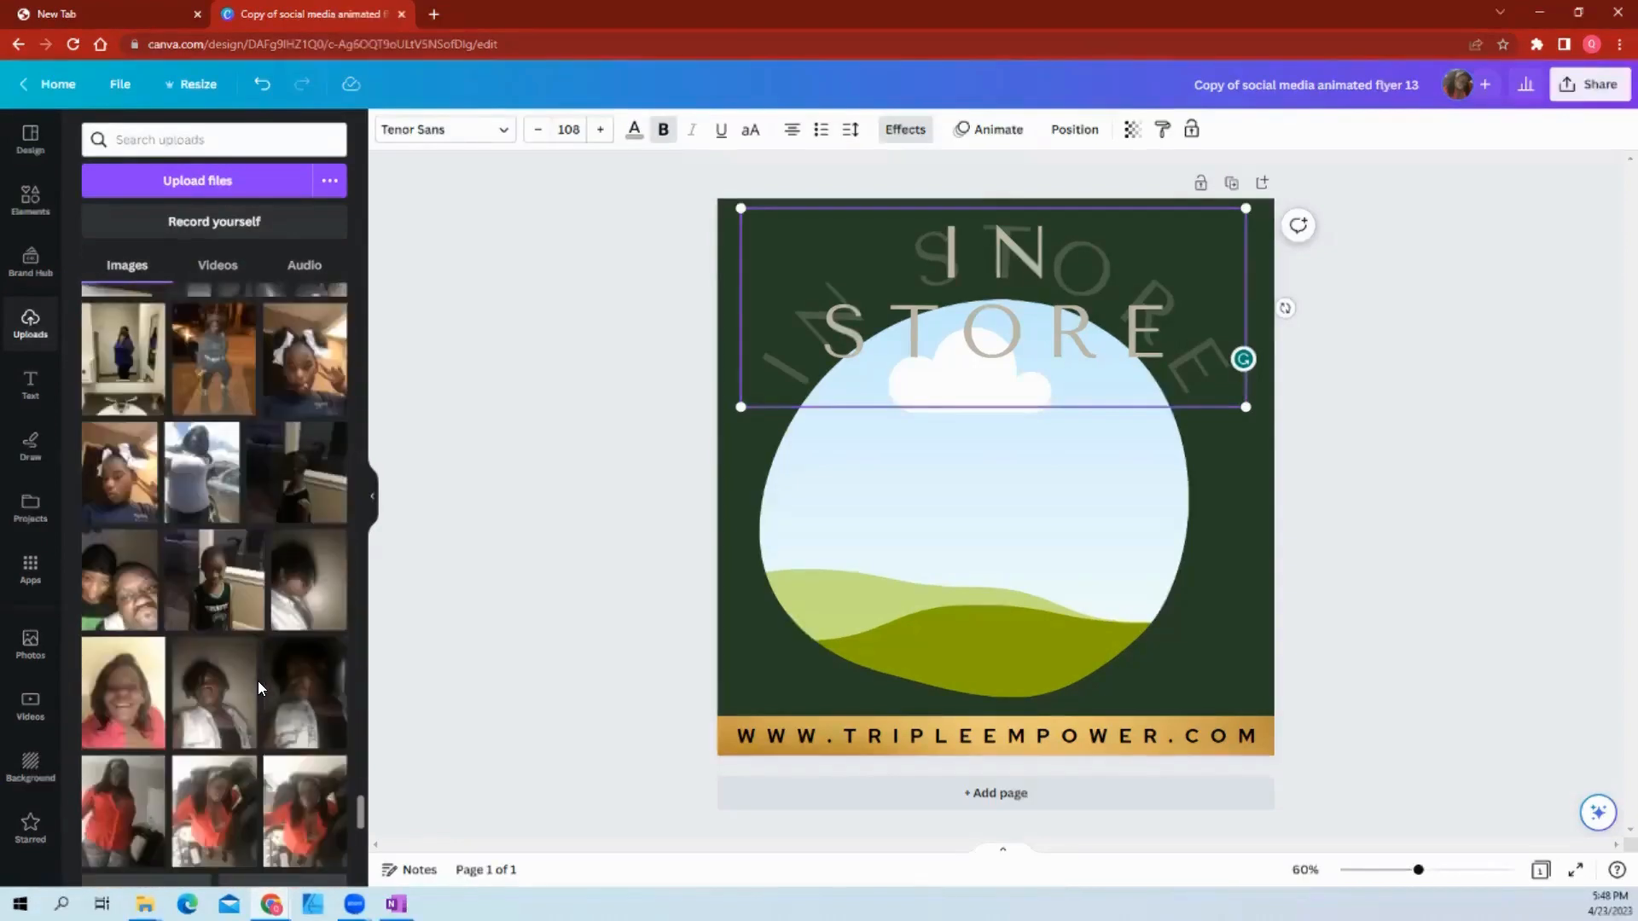
pyautogui.scroll(-10, 260, 688)
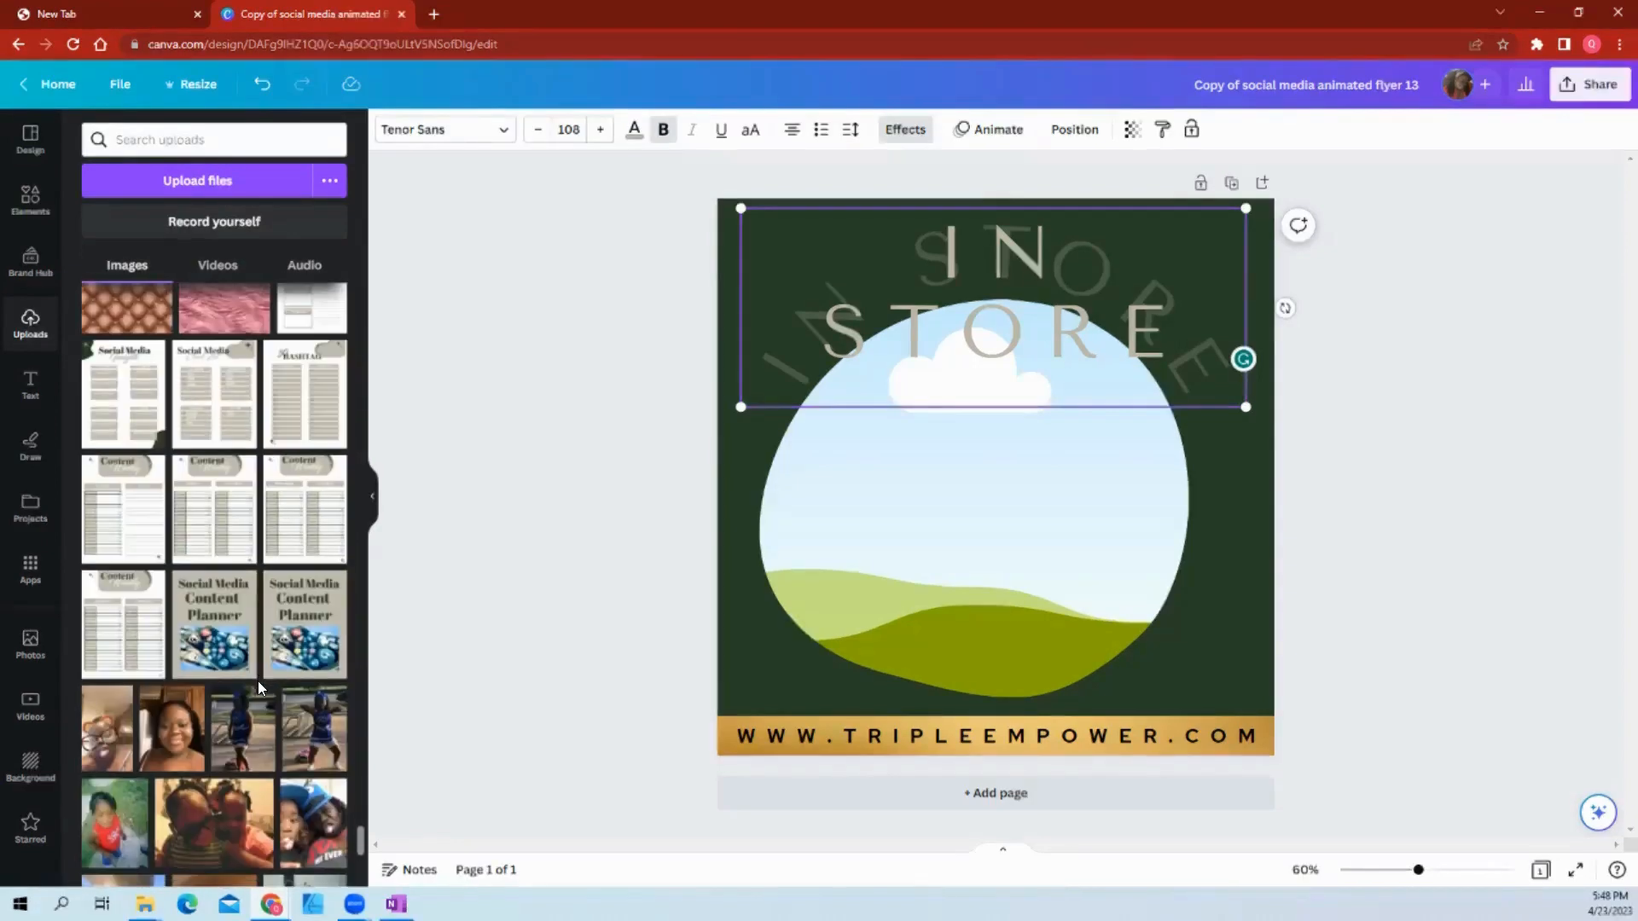
pyautogui.scroll(-5, 202, 698)
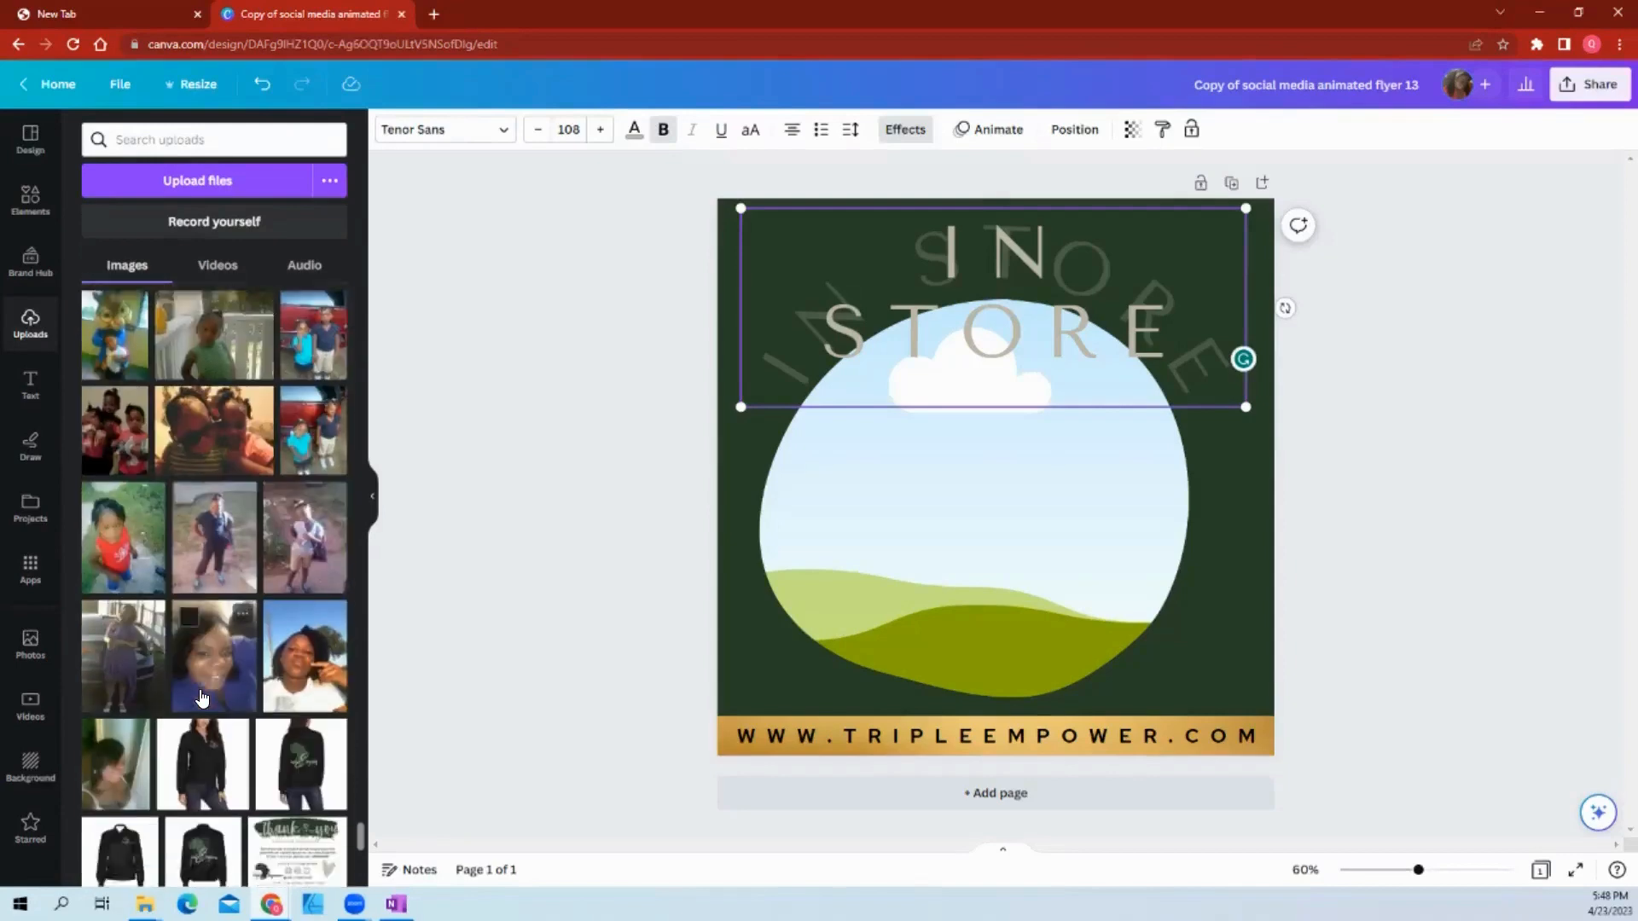
pyautogui.scroll(-6, 202, 697)
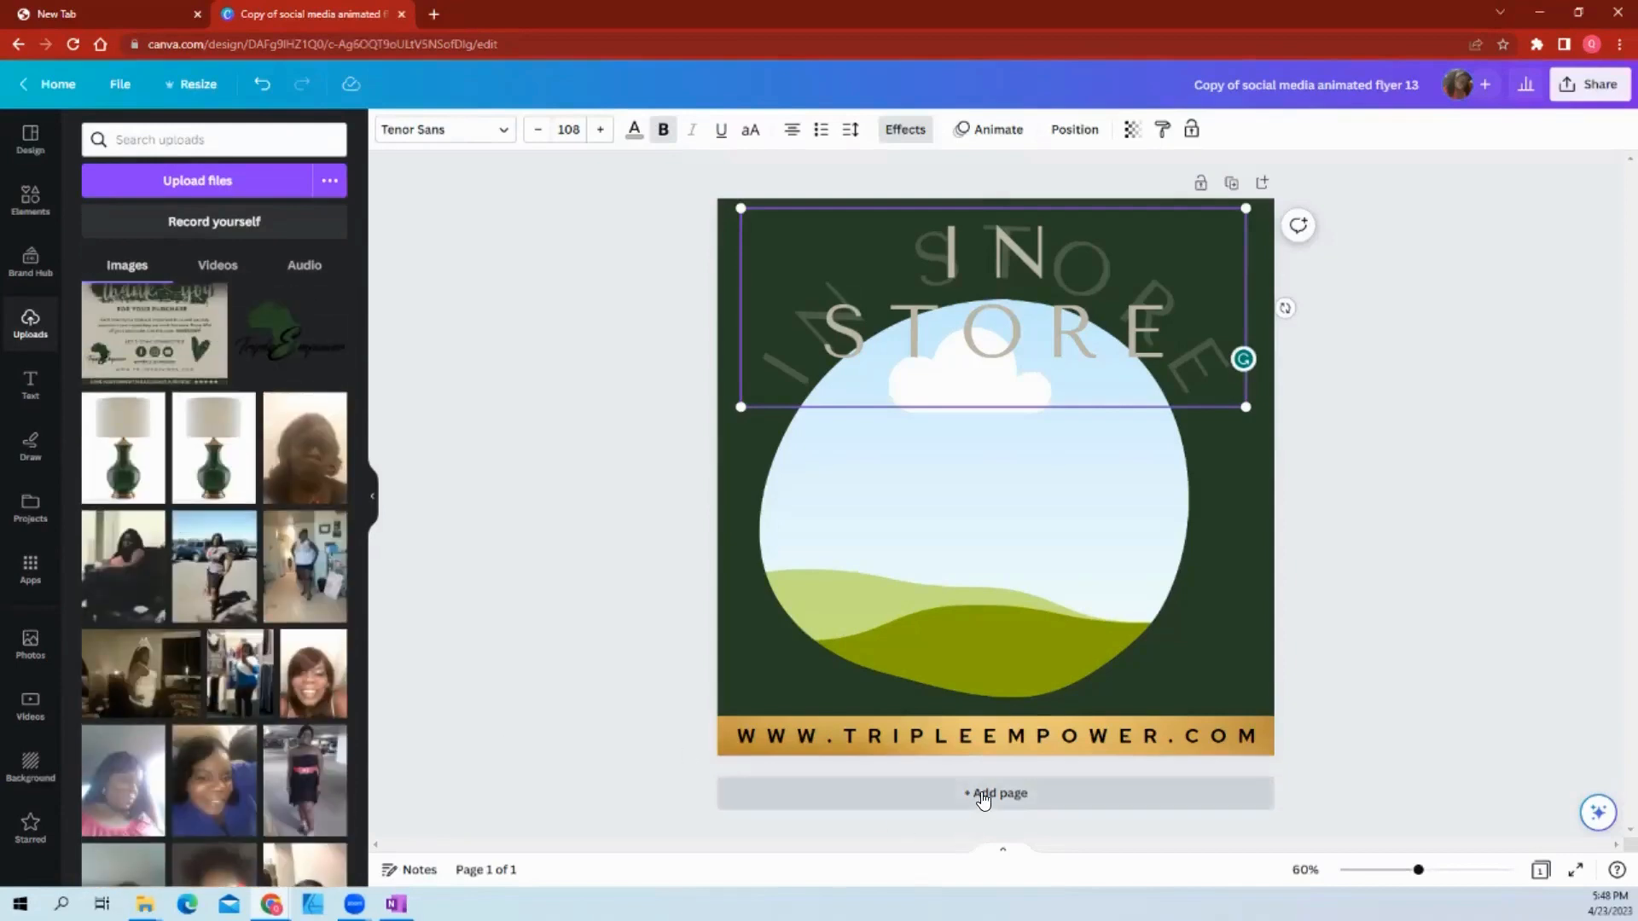
pyautogui.click(982, 793)
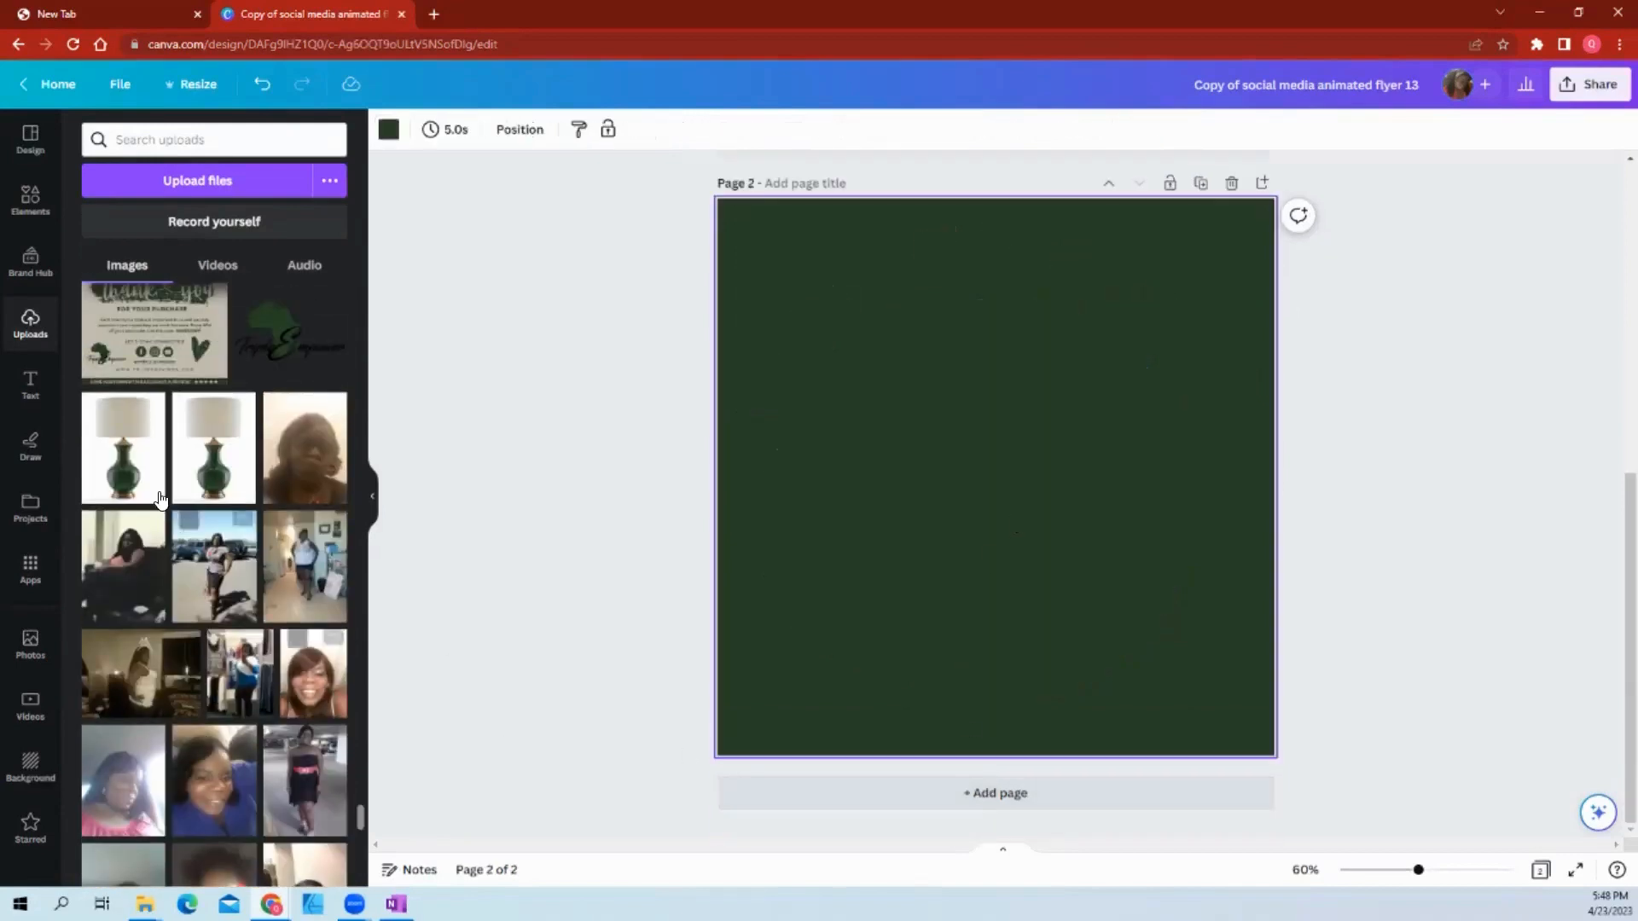
pyautogui.click(160, 499)
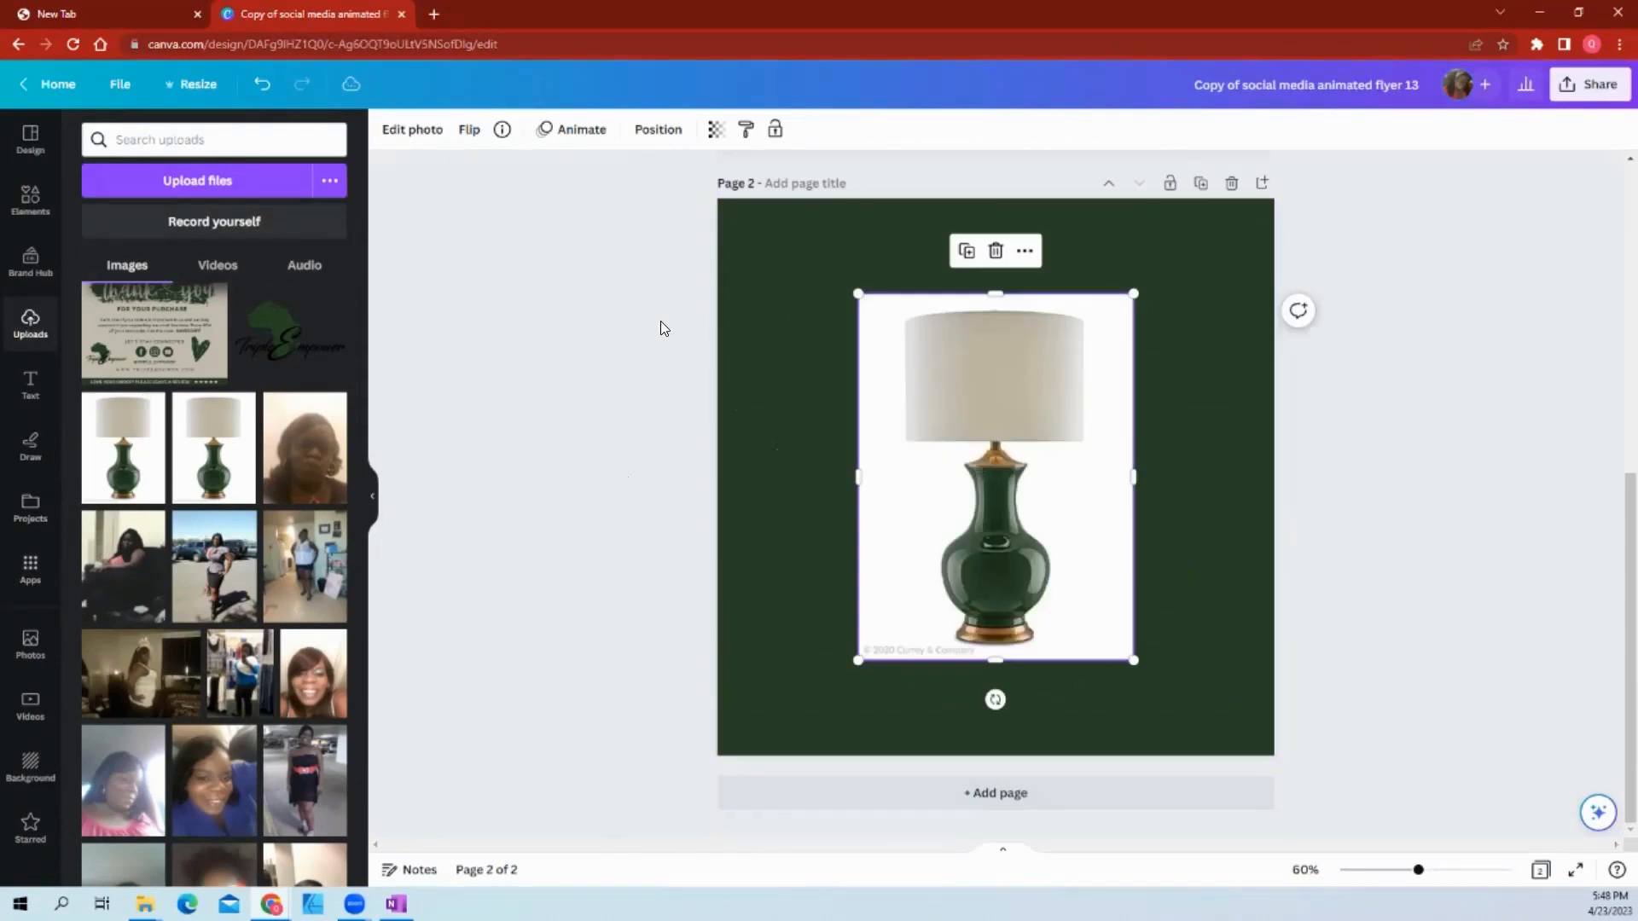
# Step: Recolor the curved IN STORE text with the bronze #8B5E35 sampled from the lamp's base on page 2
pyautogui.scroll(3, 665, 333)
pyautogui.scroll(3, 668, 333)
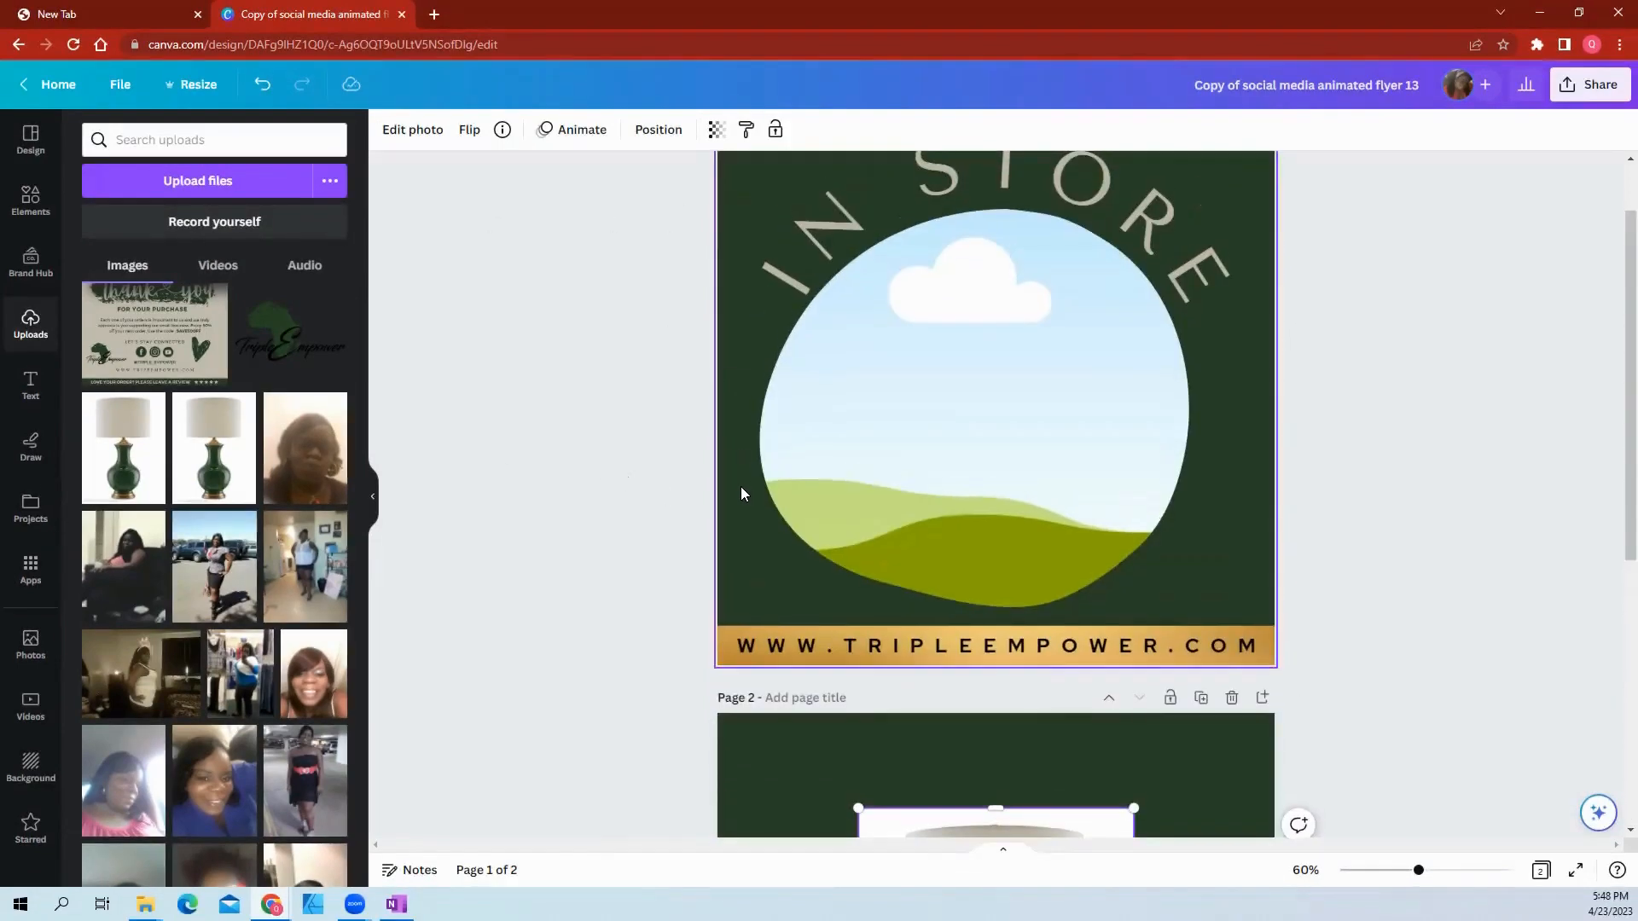
pyautogui.scroll(1, 767, 409)
pyautogui.click(800, 337)
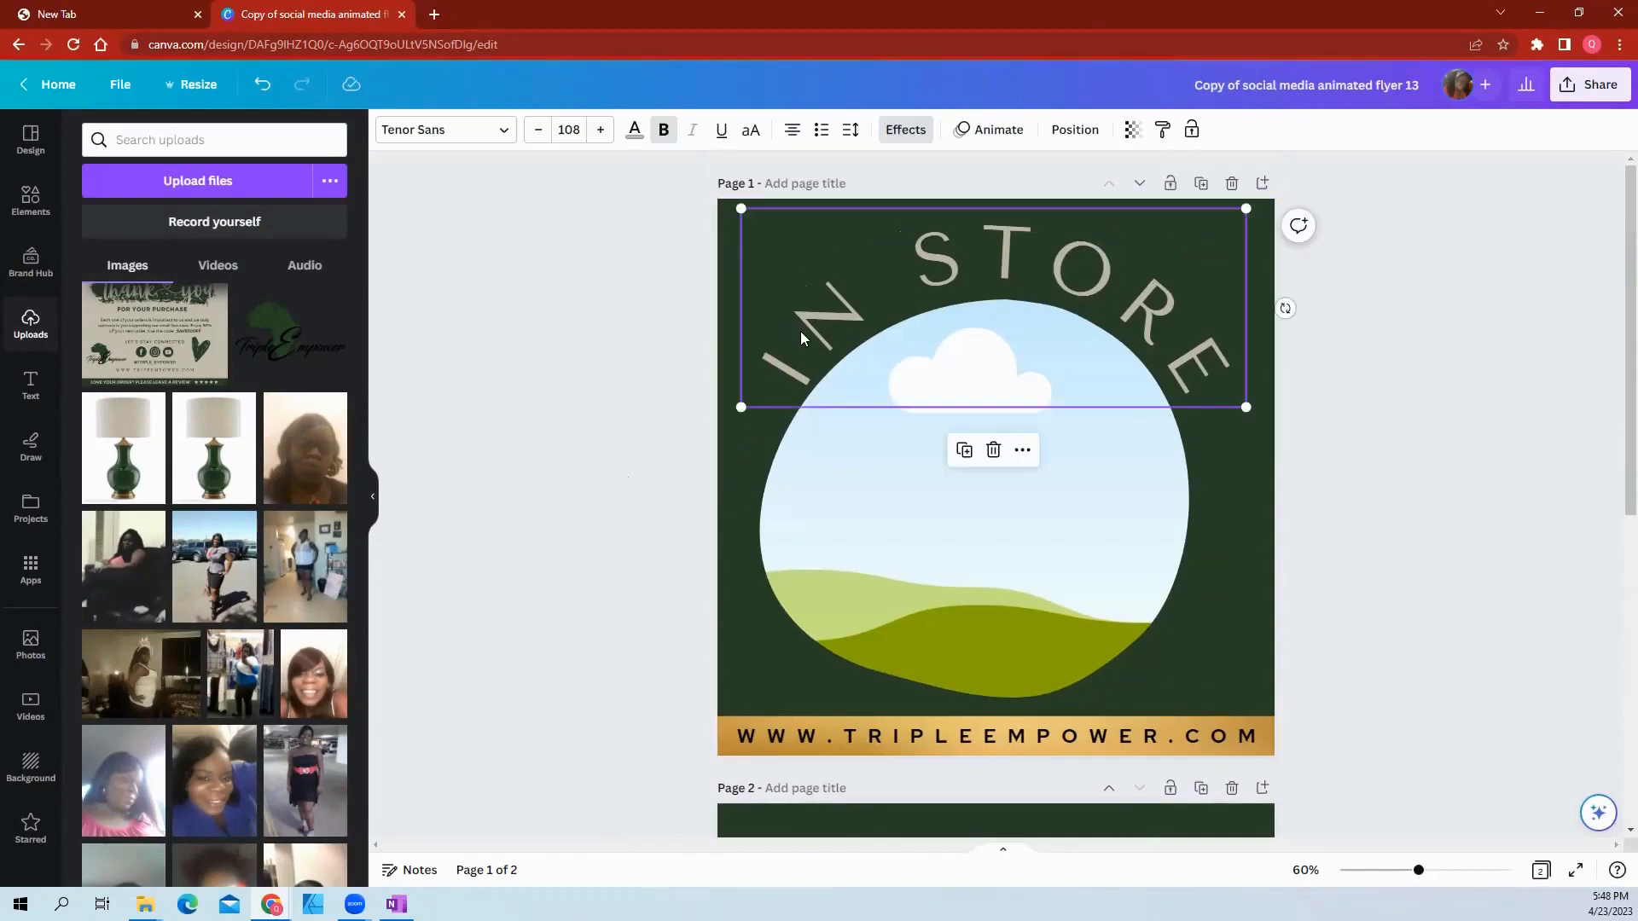
pyautogui.click(635, 145)
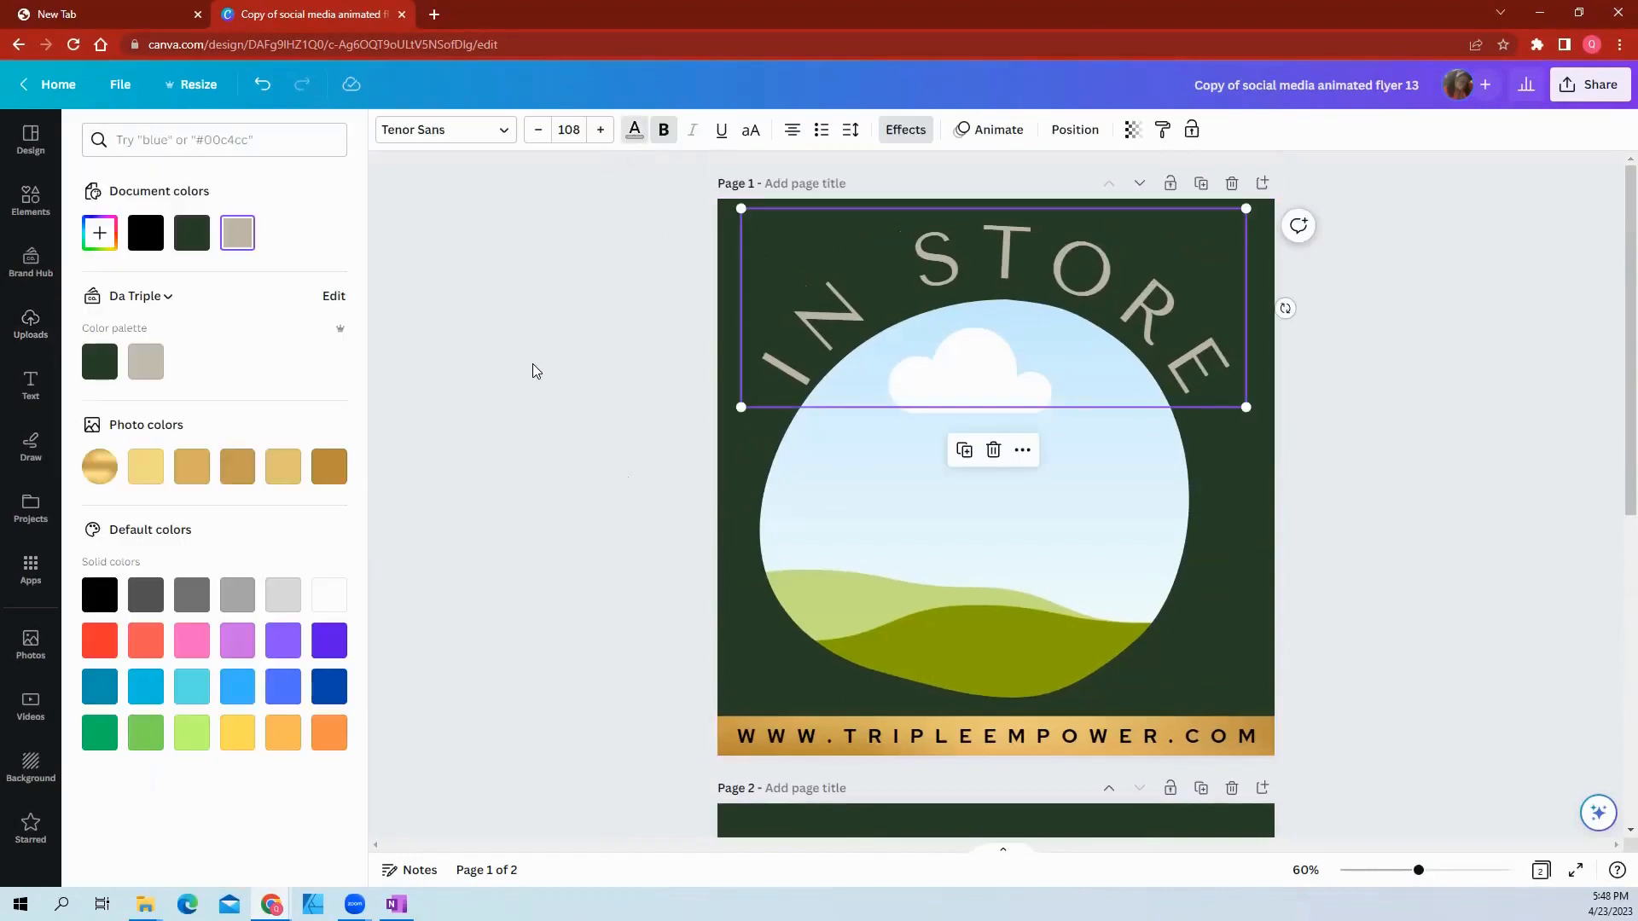
pyautogui.scroll(-7, 532, 364)
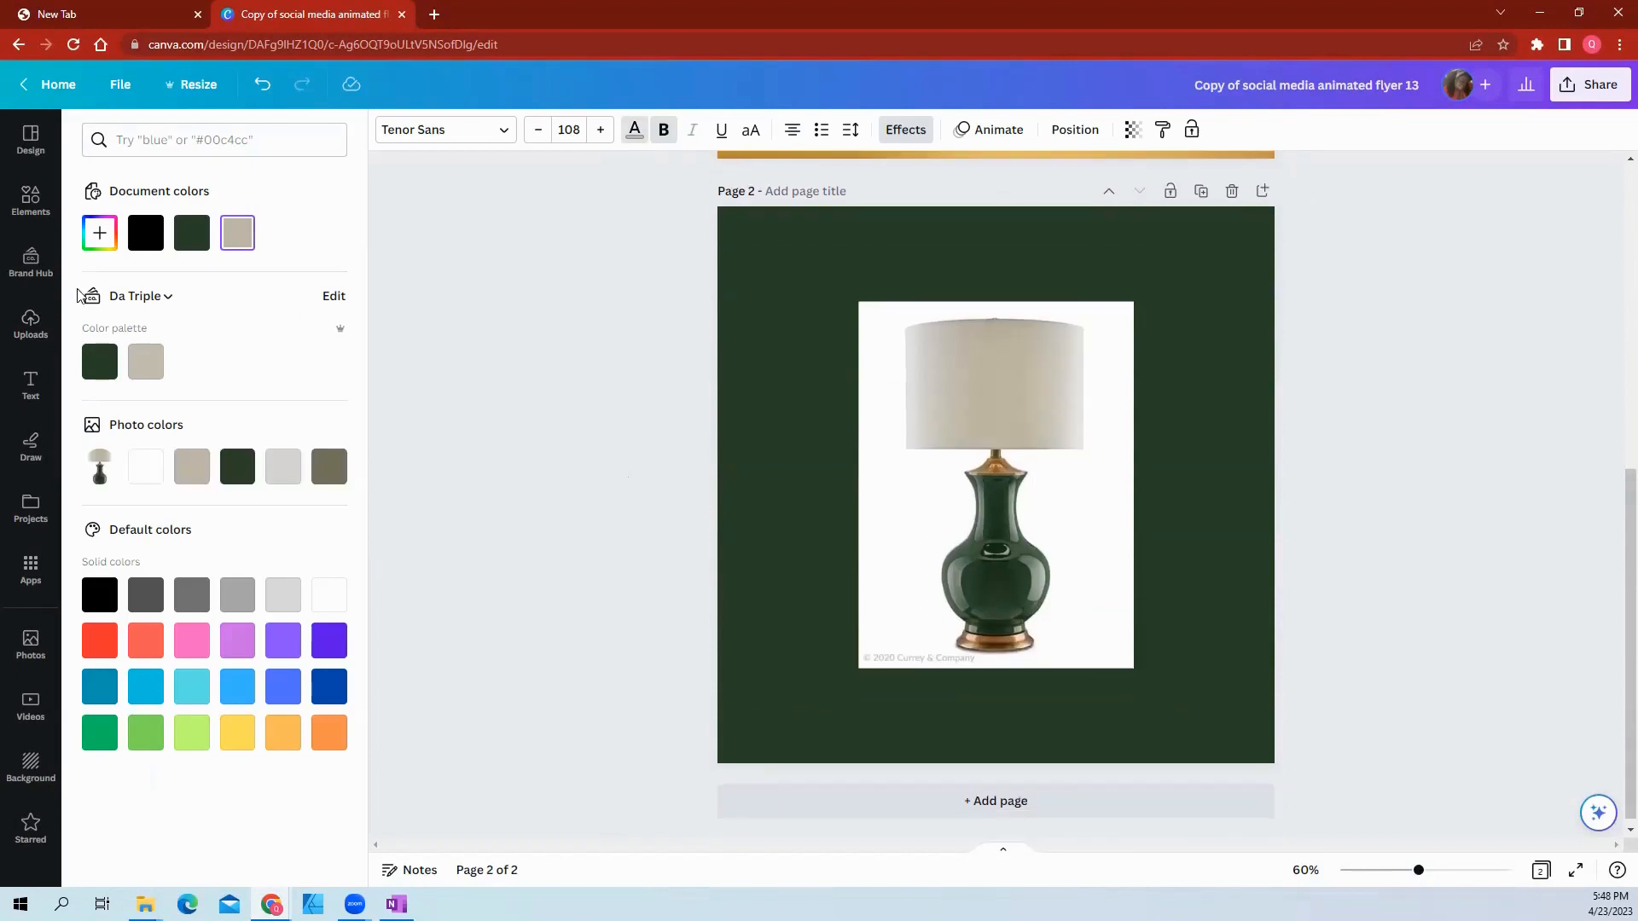
pyautogui.click(99, 239)
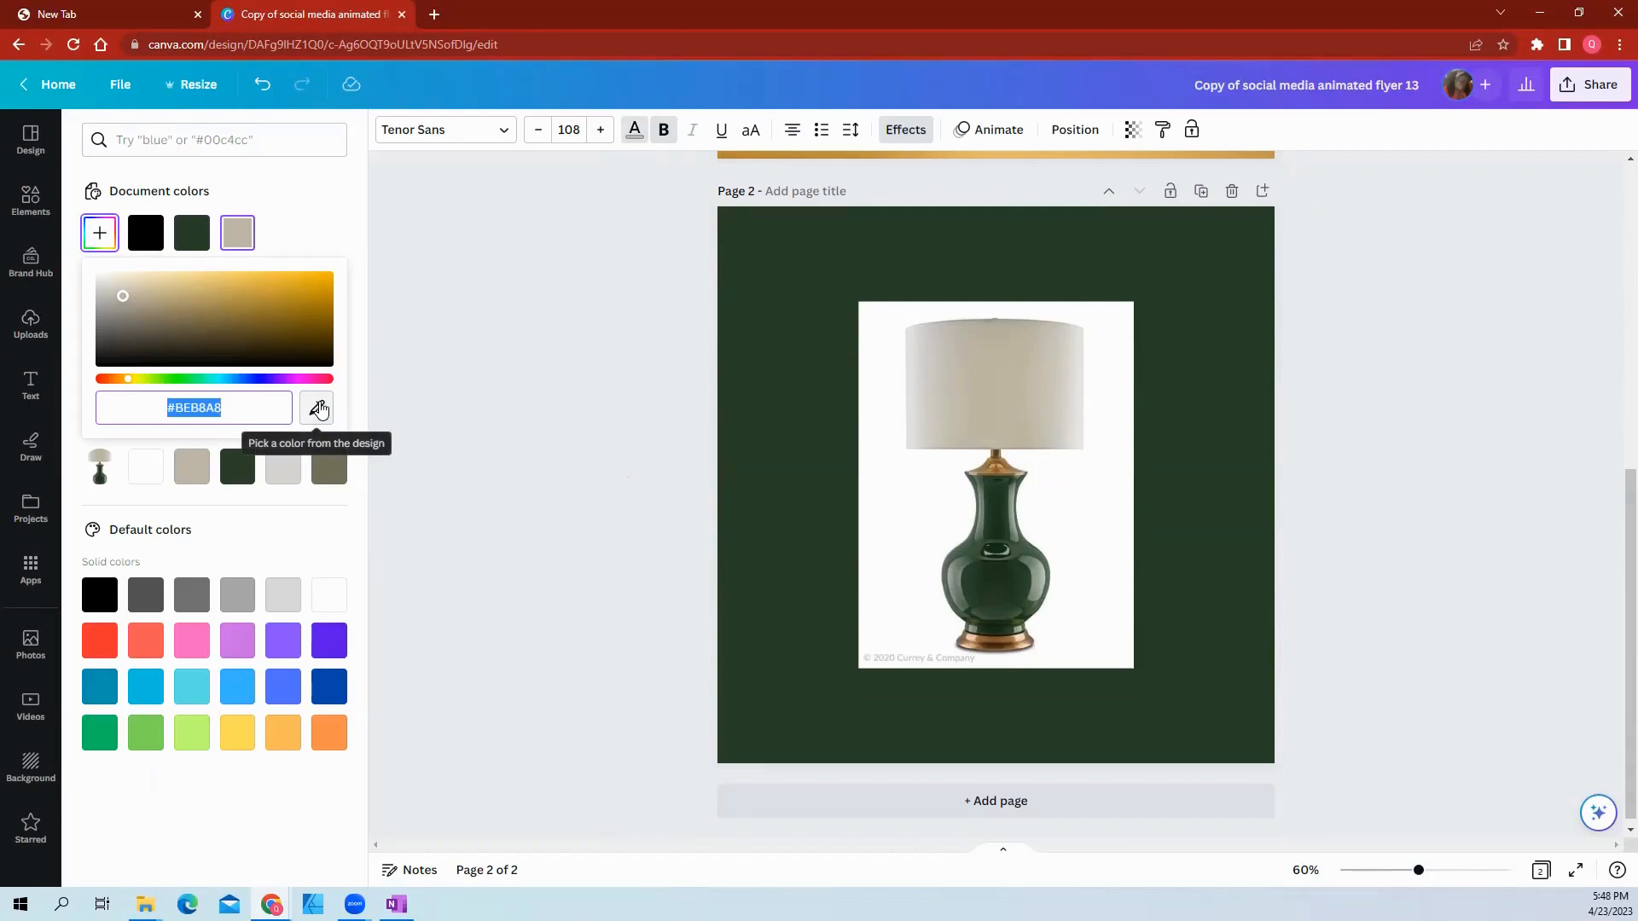
pyautogui.click(319, 411)
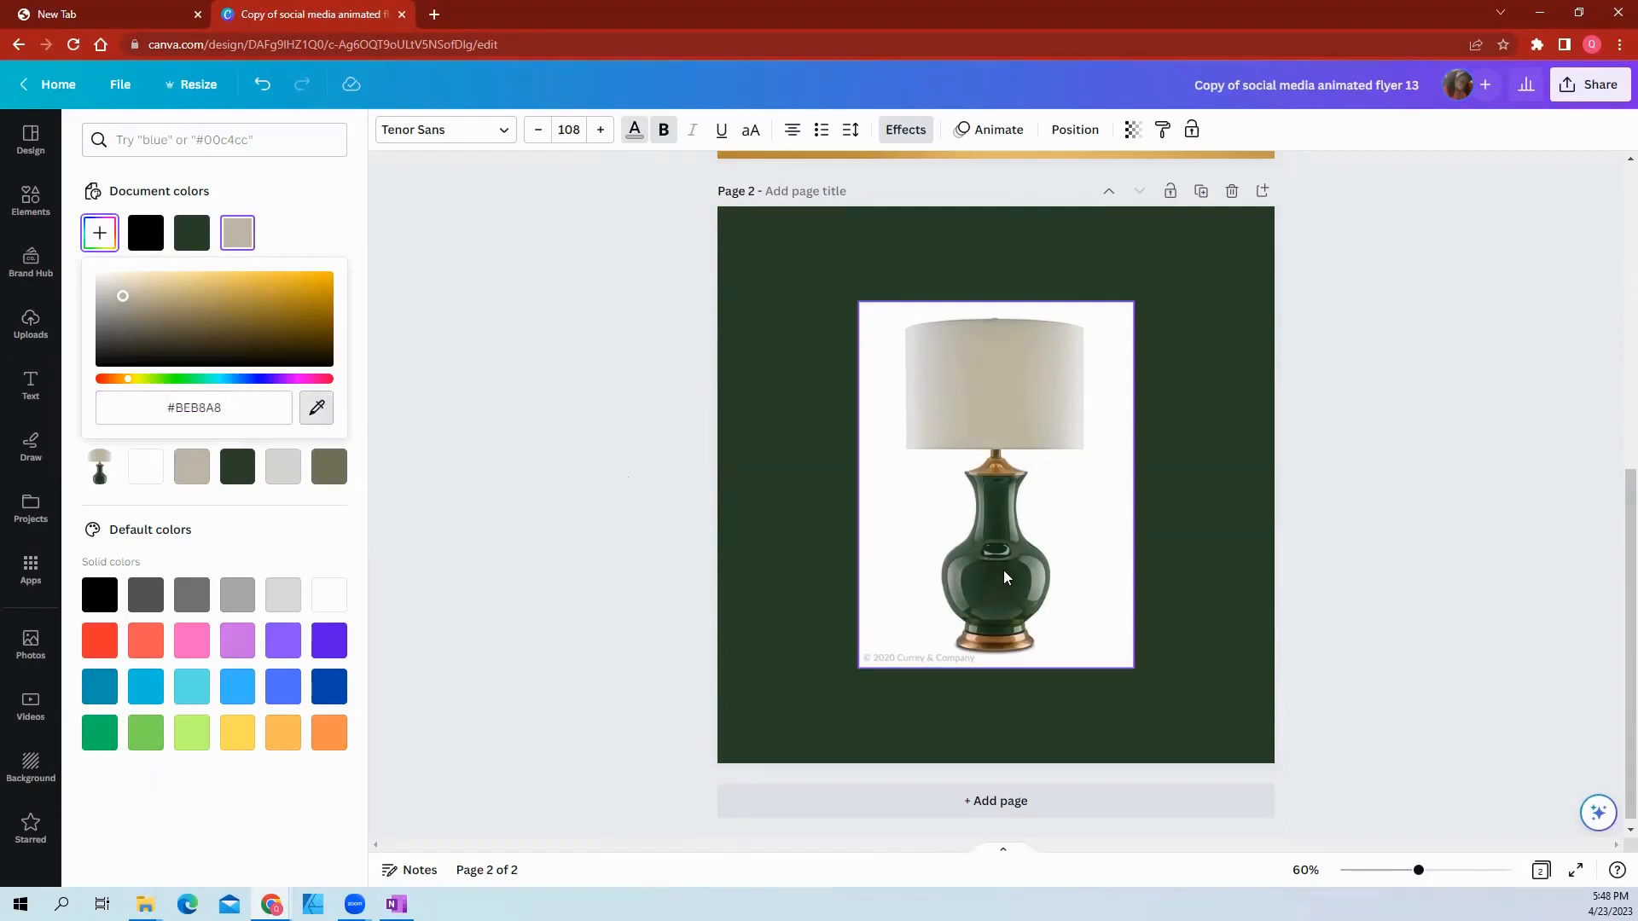
pyautogui.click(318, 408)
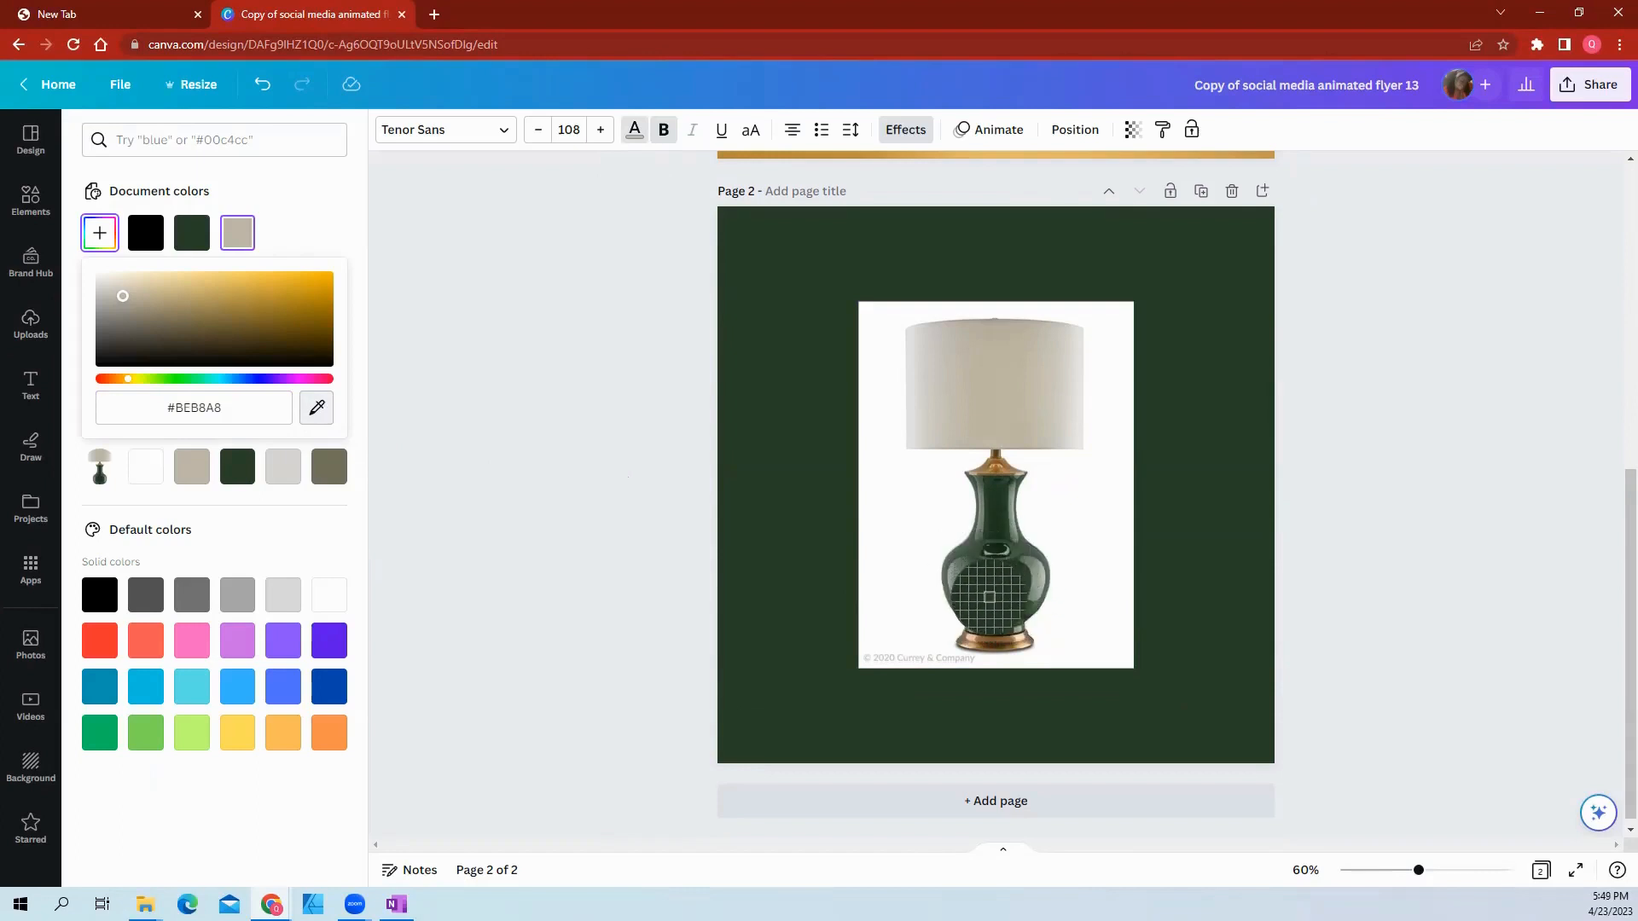
pyautogui.click(1000, 646)
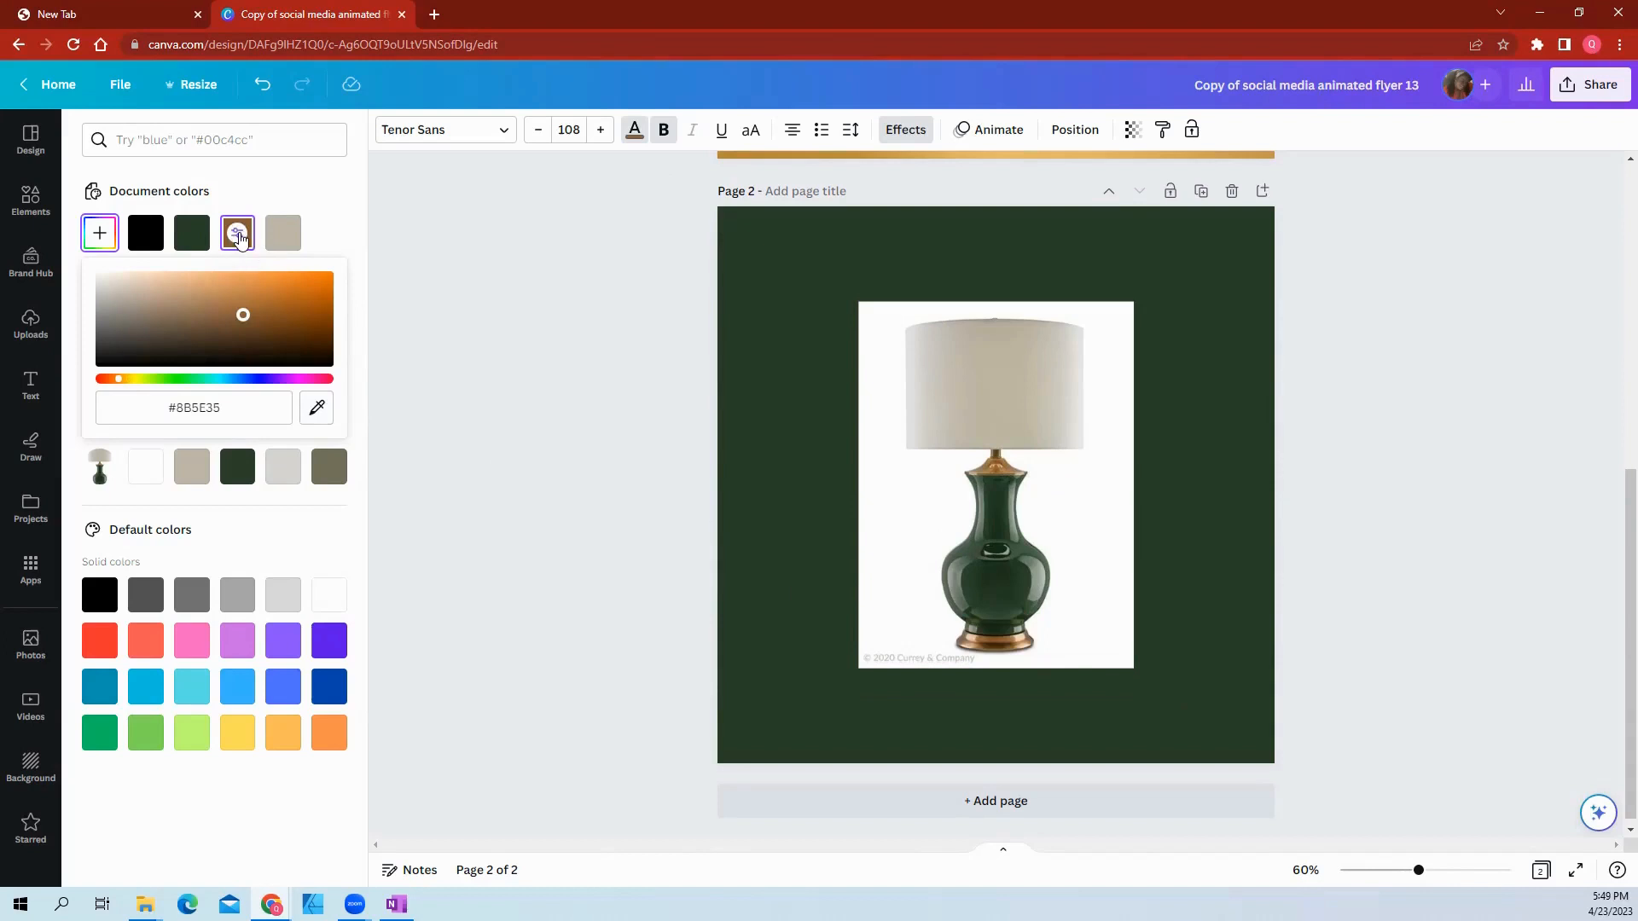
pyautogui.click(241, 410)
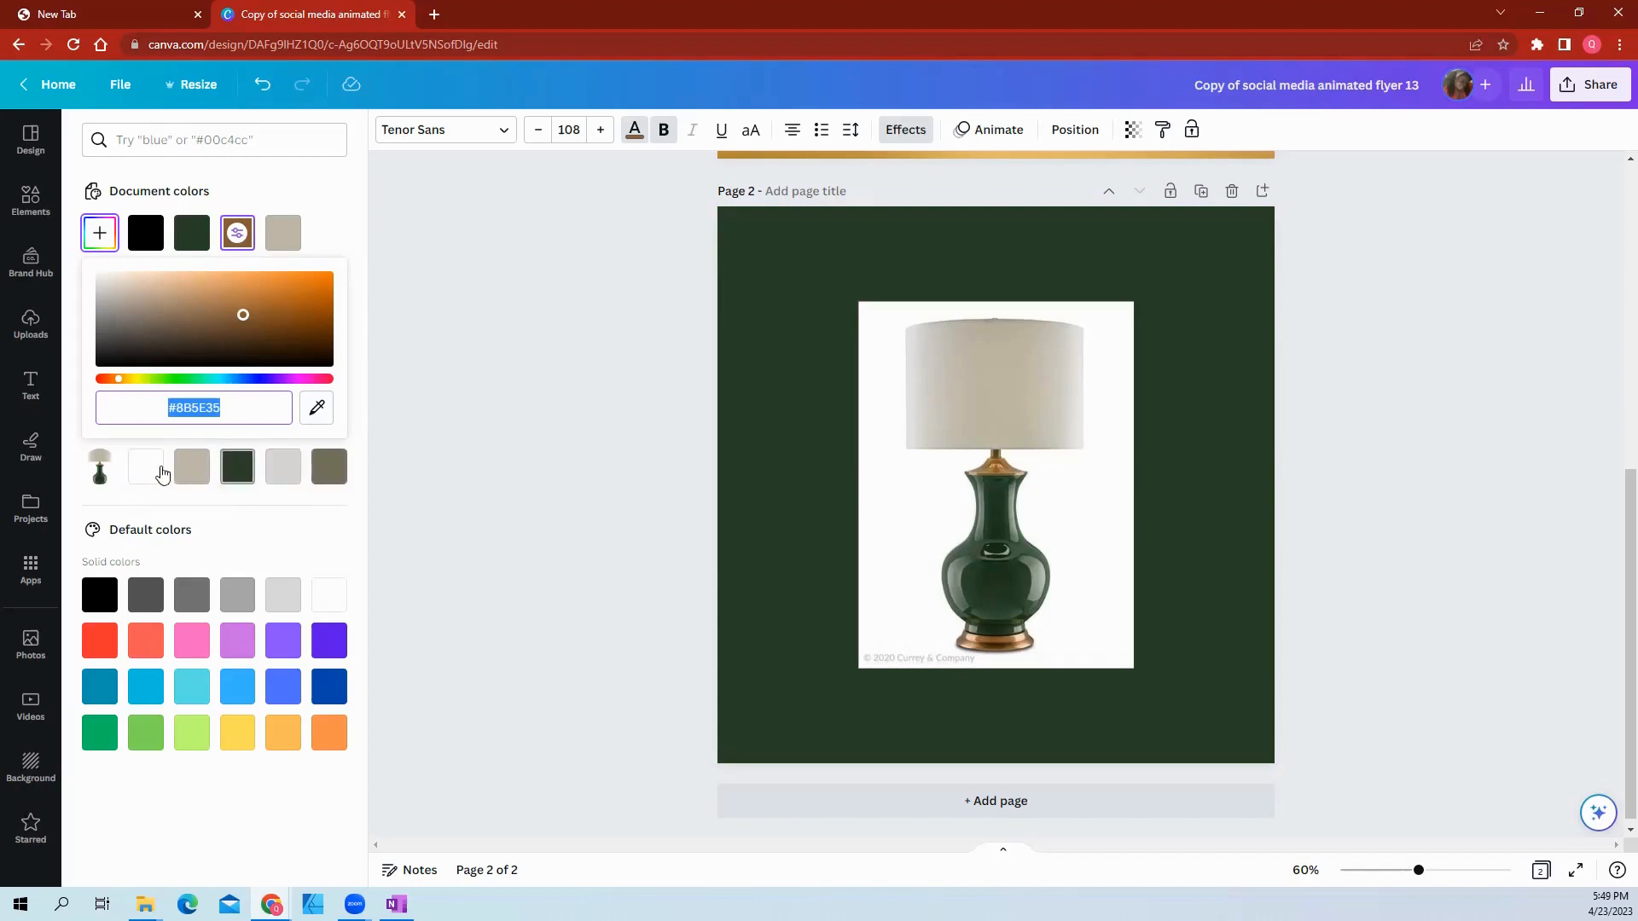
pyautogui.click(484, 480)
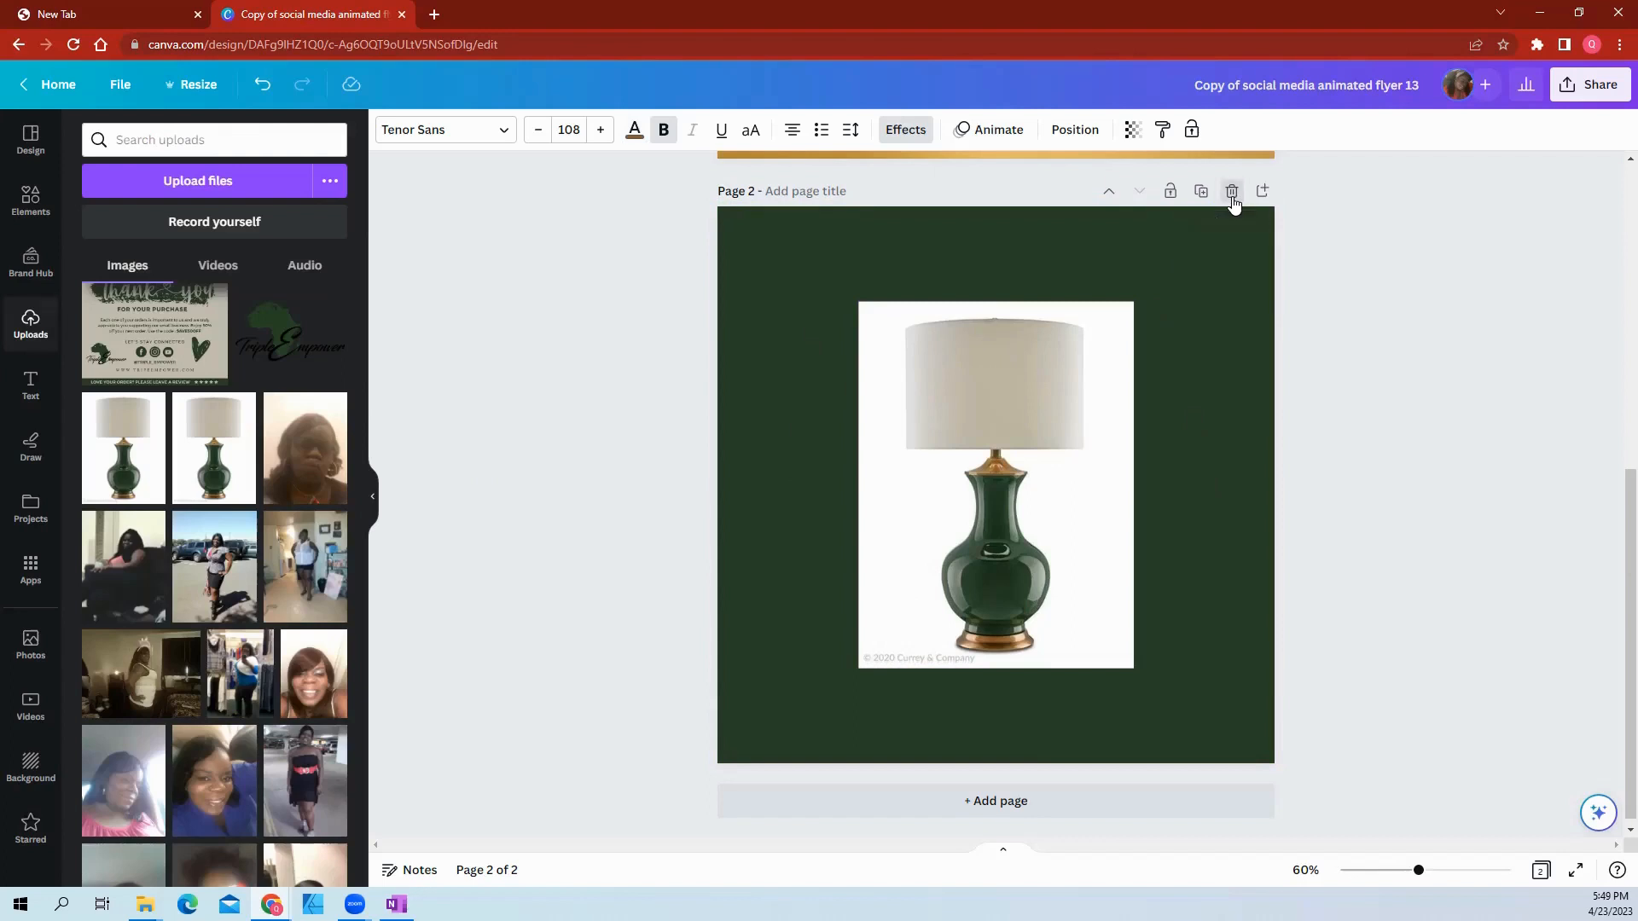
# Step: Delete the second page containing the lamp image
pyautogui.click(1231, 193)
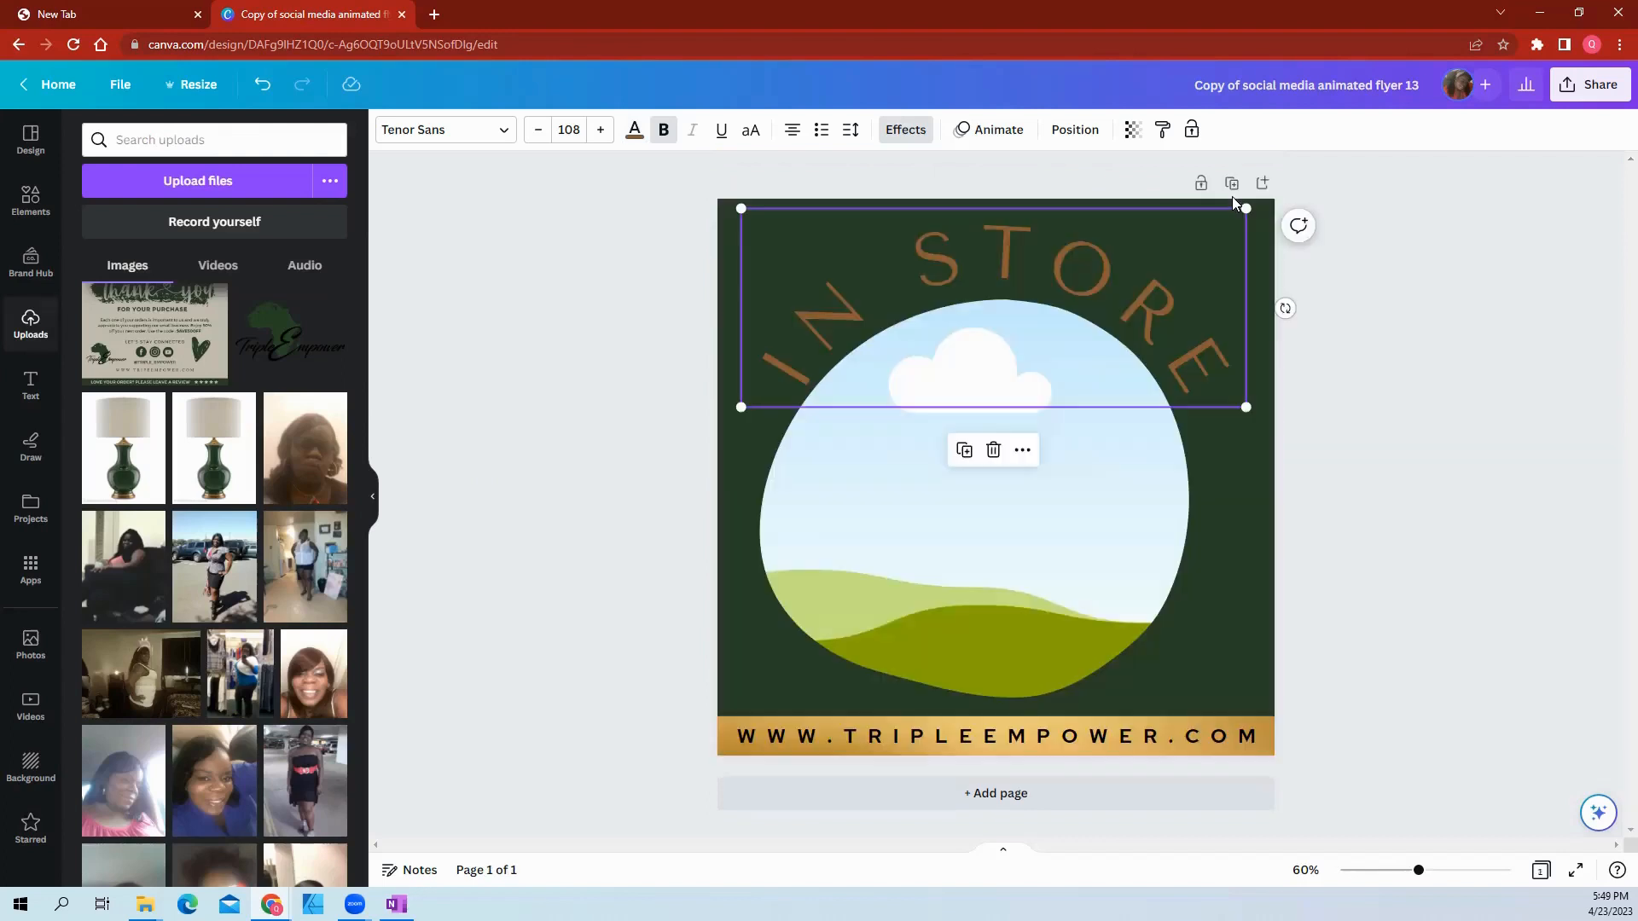
pyautogui.click(1410, 499)
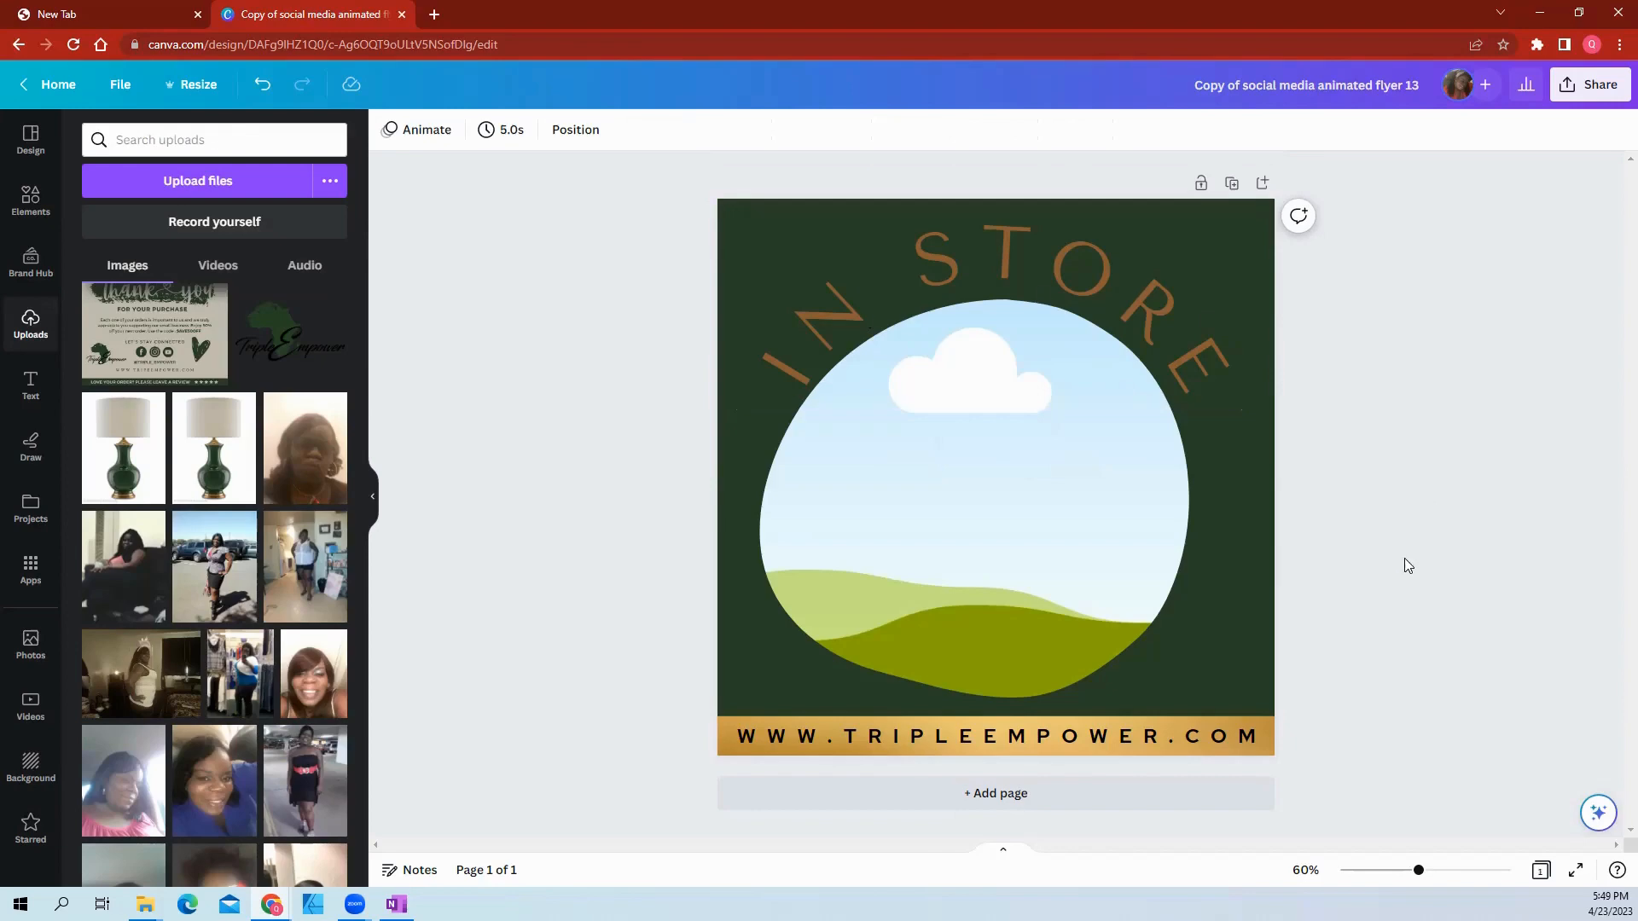
# Step: Fill the flyer's picture frame with the uploaded photo of the woman in the black sequin dress
pyautogui.scroll(-15, 304, 670)
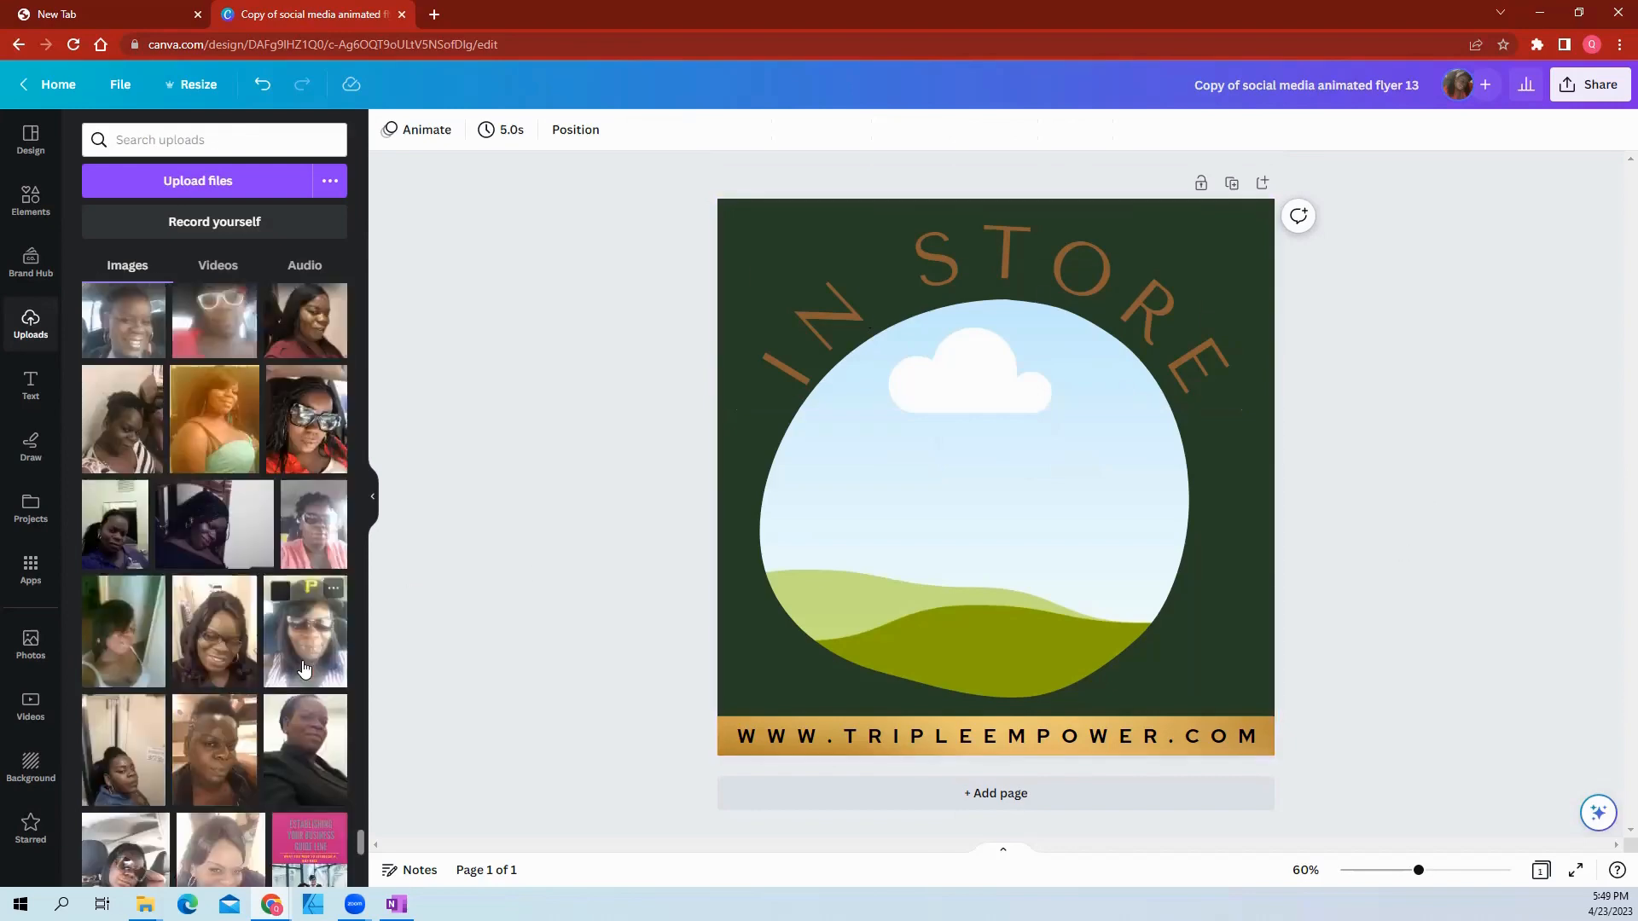
pyautogui.scroll(-5, 304, 668)
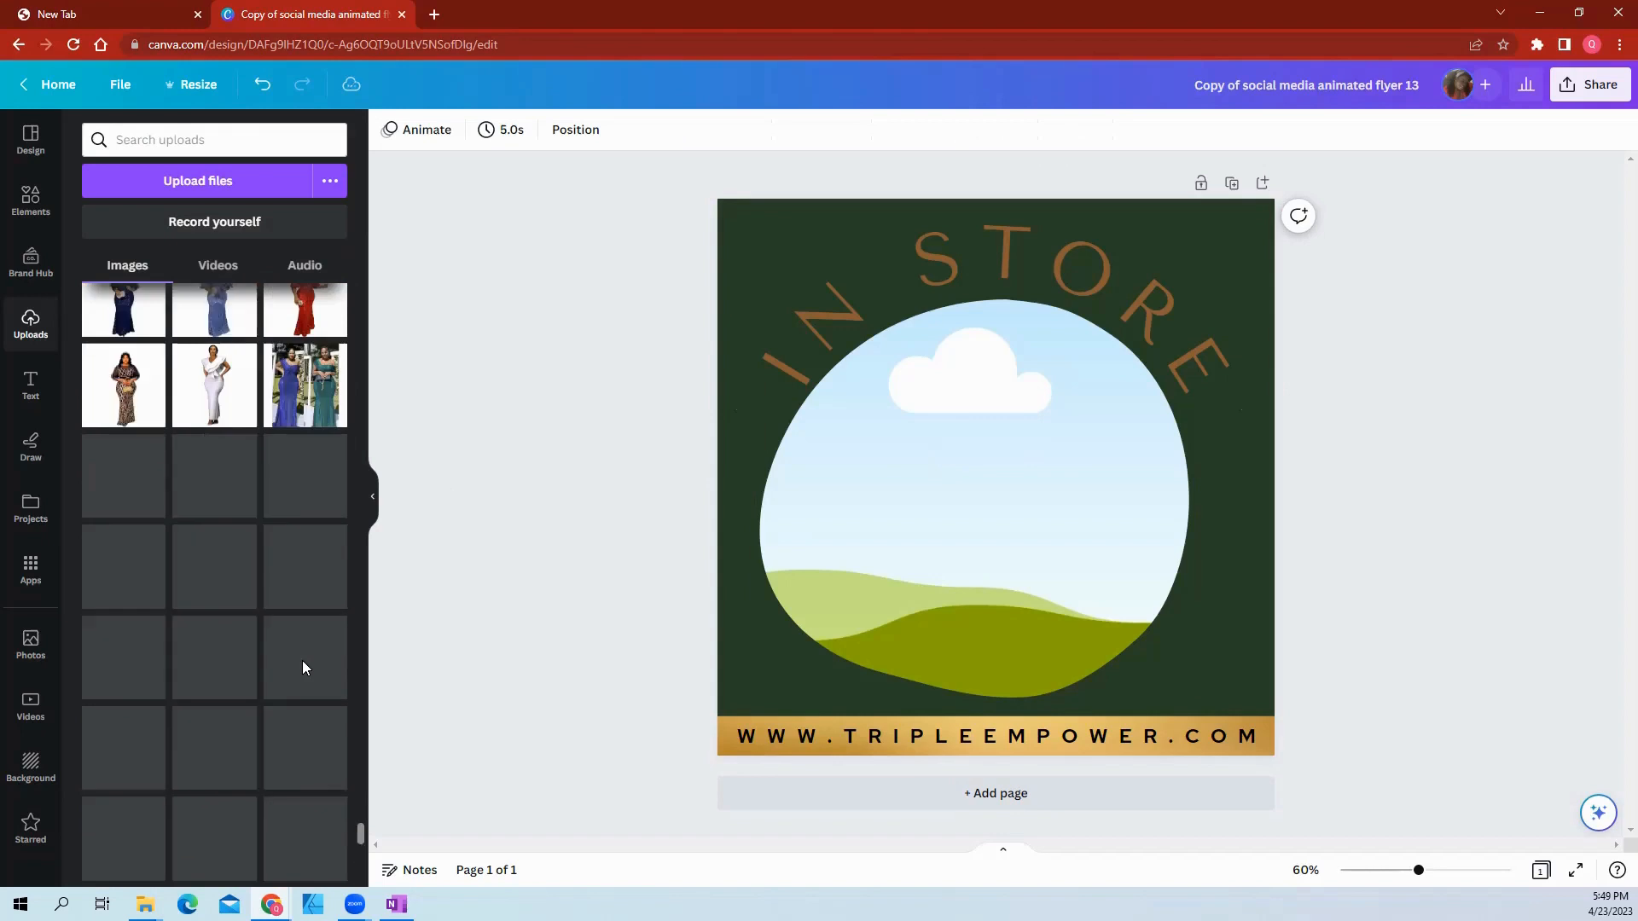
pyautogui.scroll(-5, 305, 669)
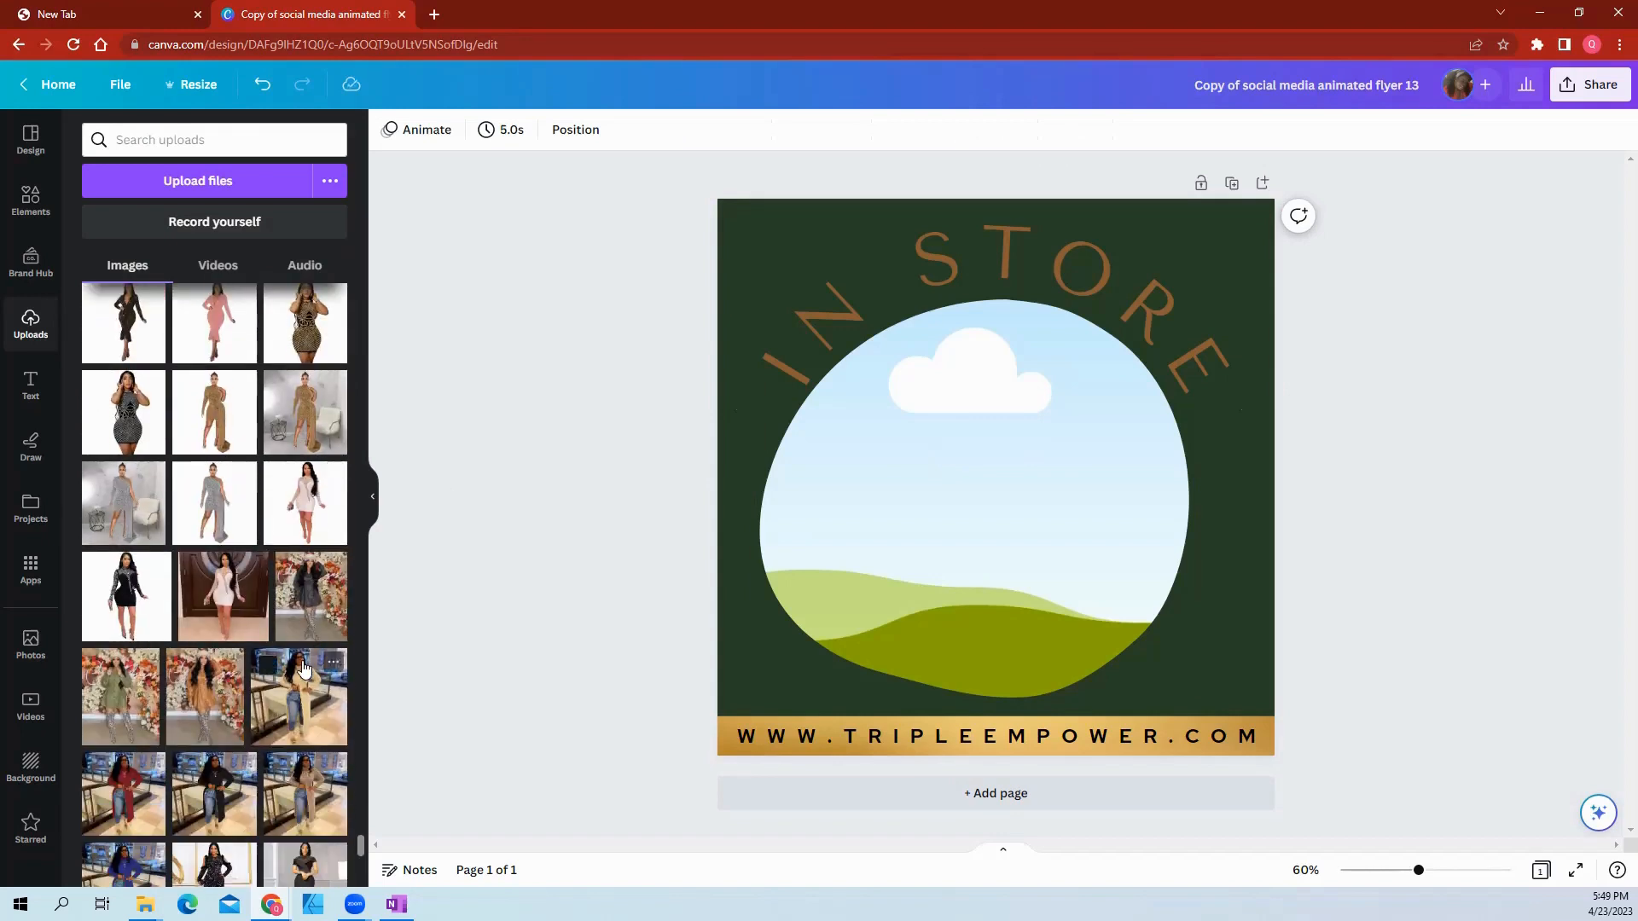
pyautogui.scroll(-1, 304, 669)
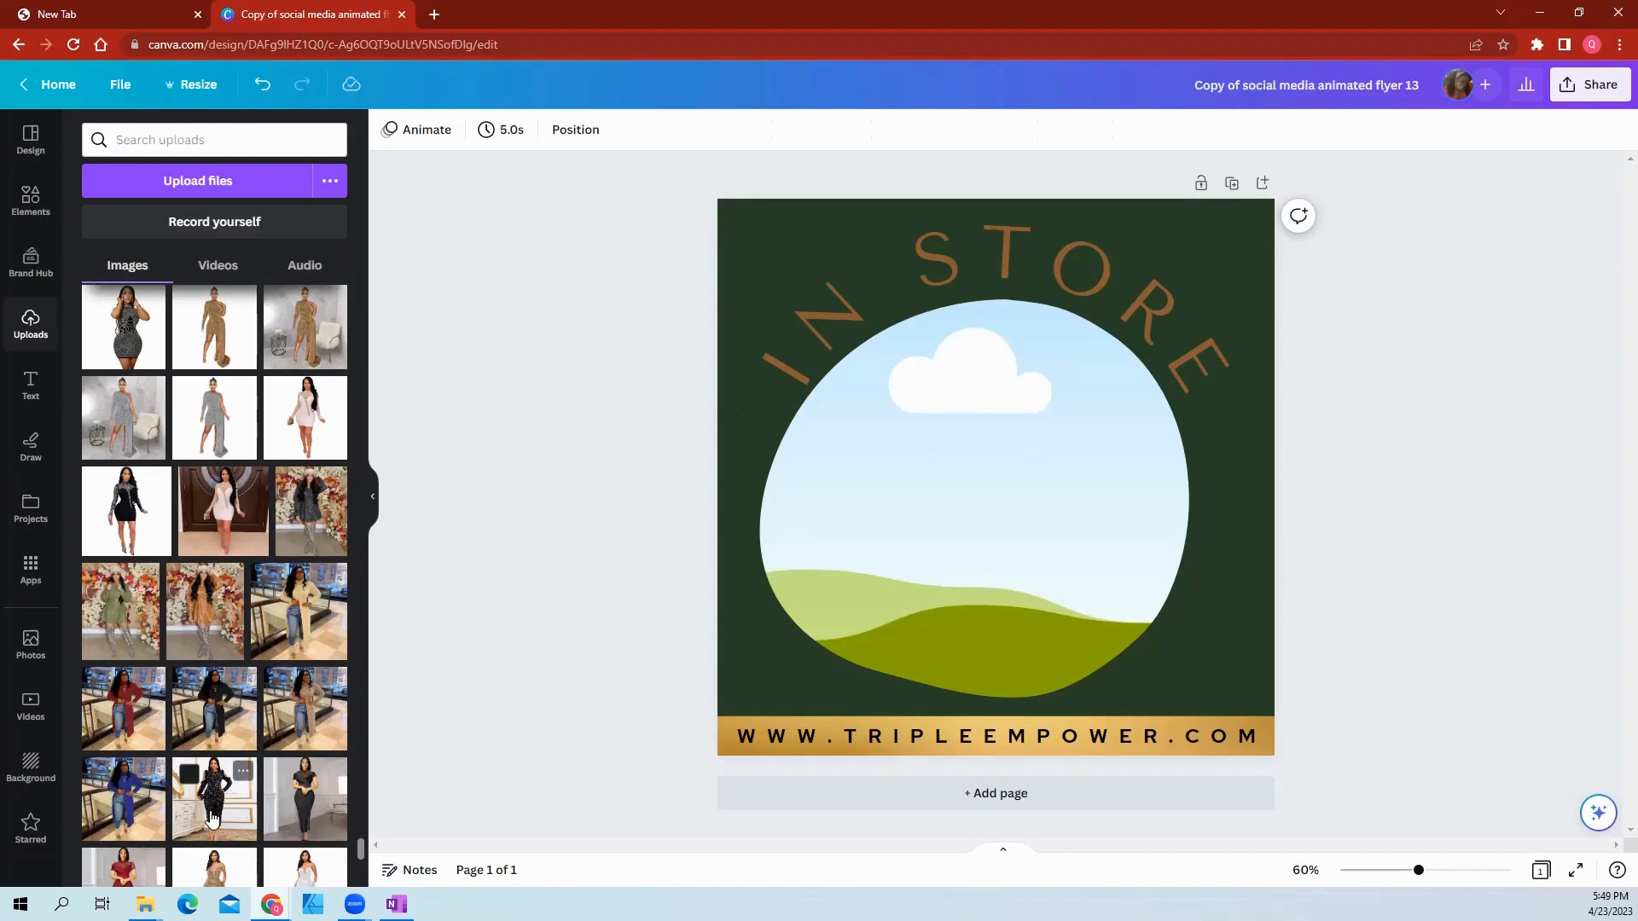
pyautogui.moveTo(212, 819); pyautogui.dragTo(927, 532)
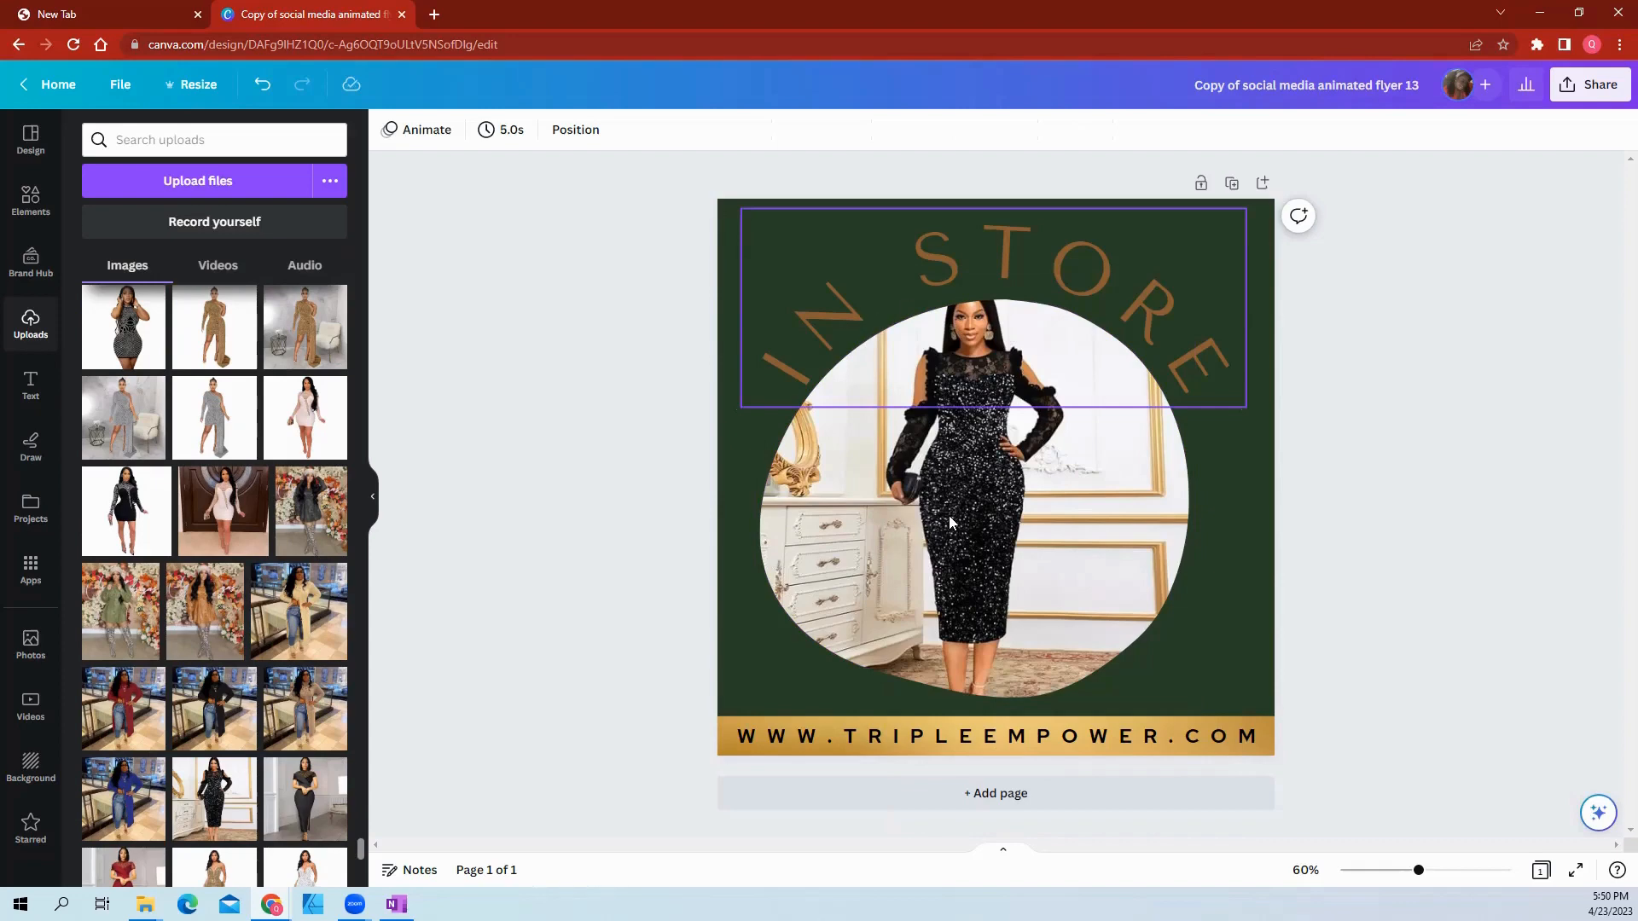
pyautogui.click(979, 570)
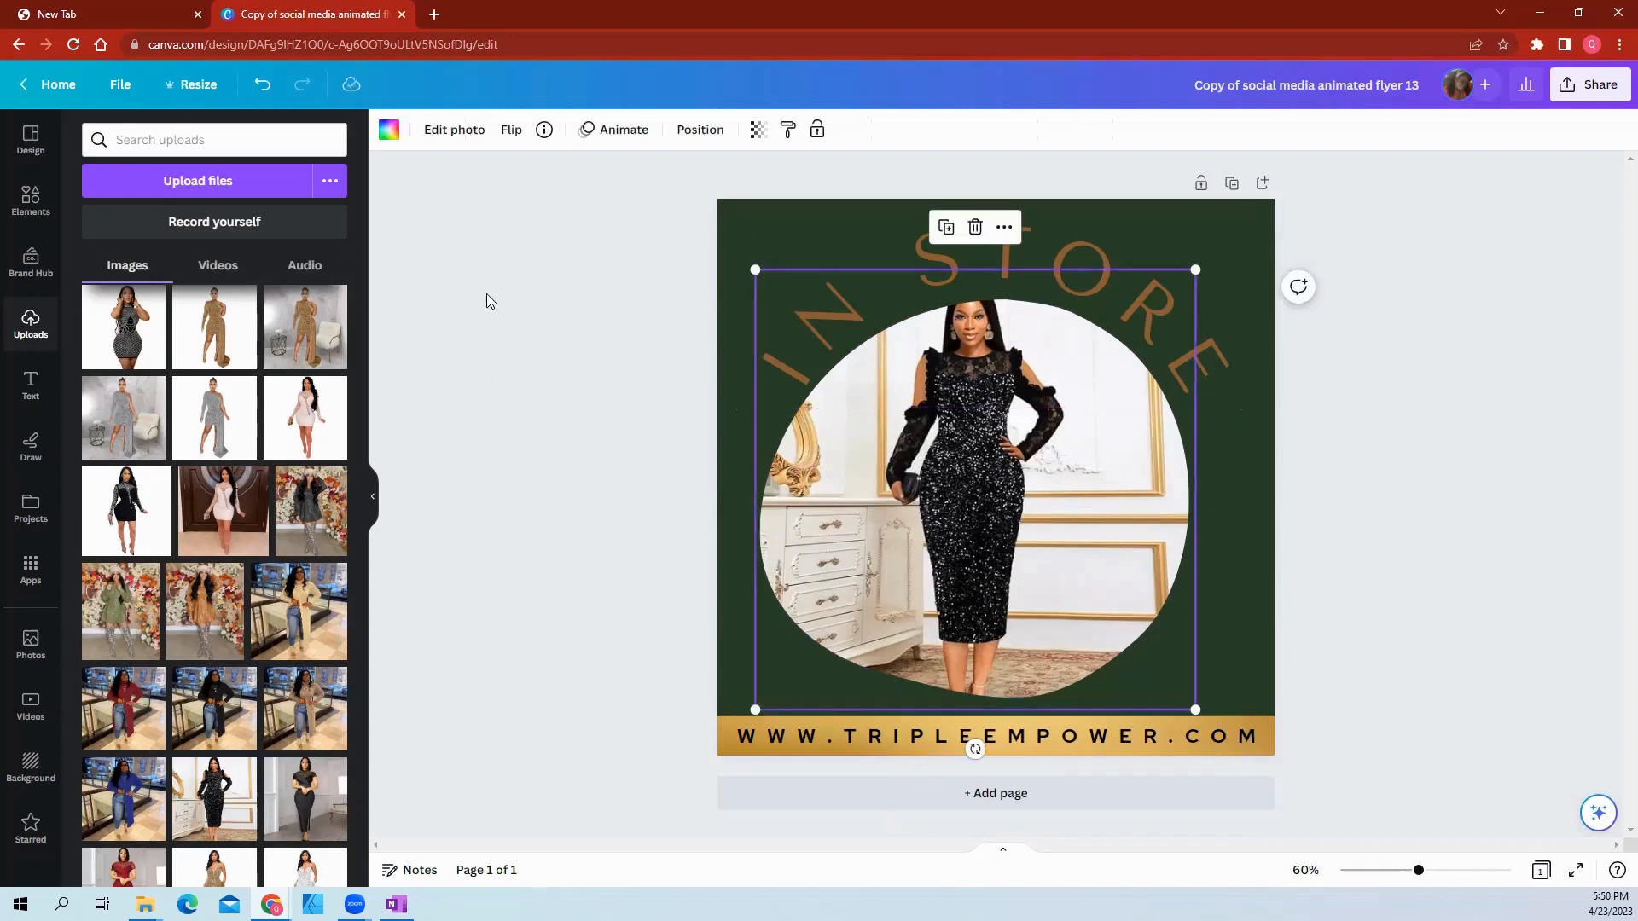
pyautogui.click(441, 143)
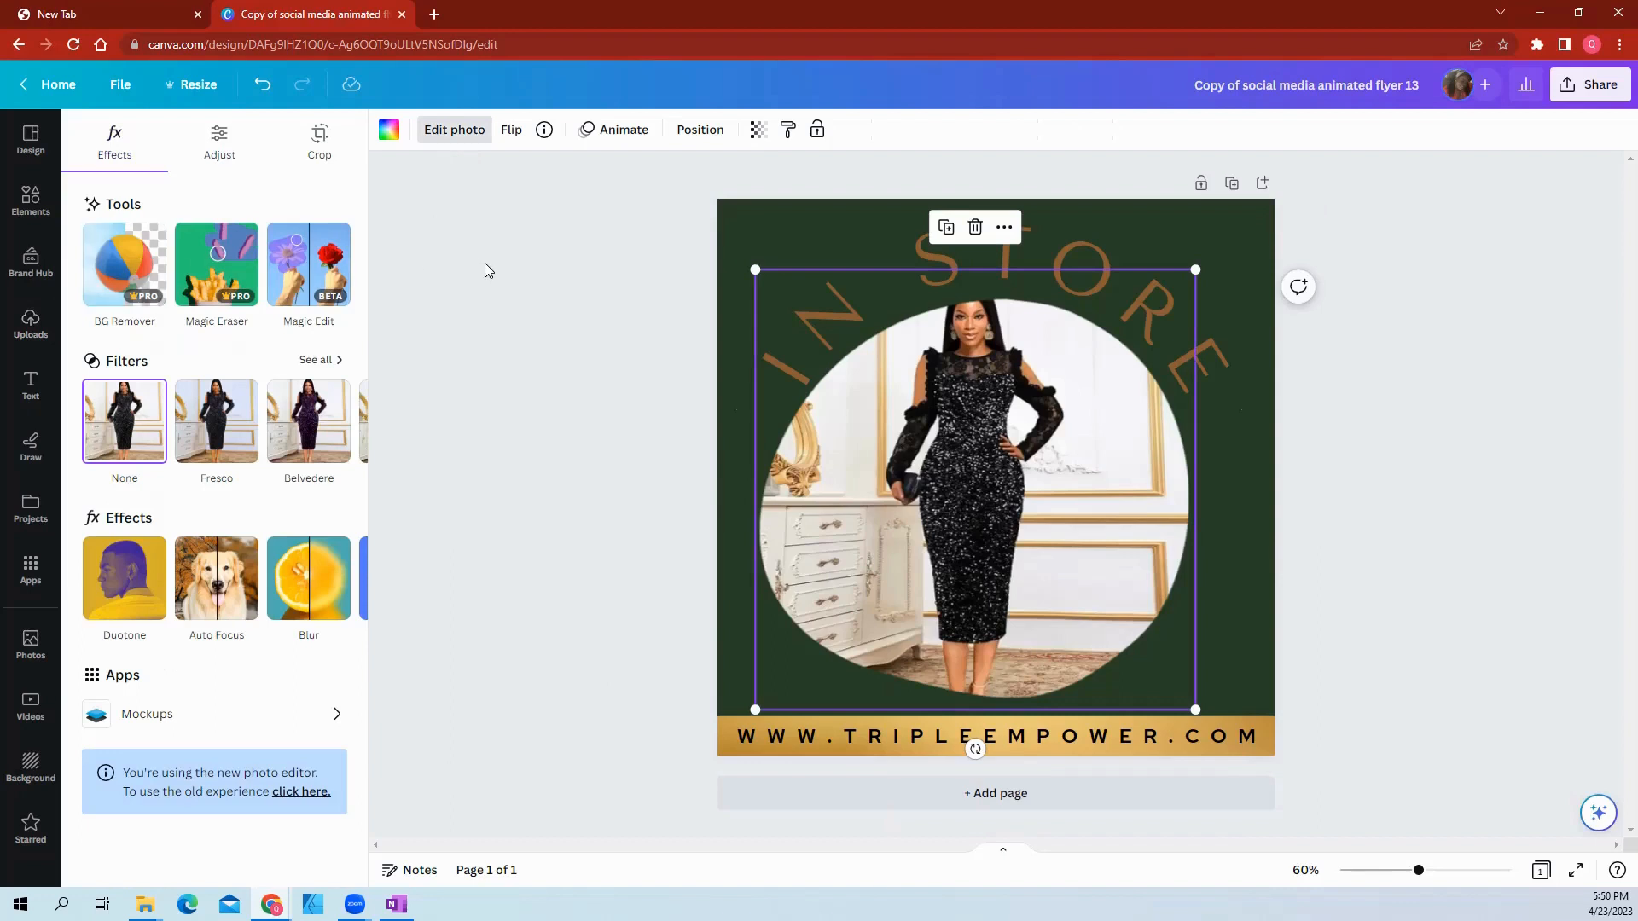
pyautogui.press('Escape')
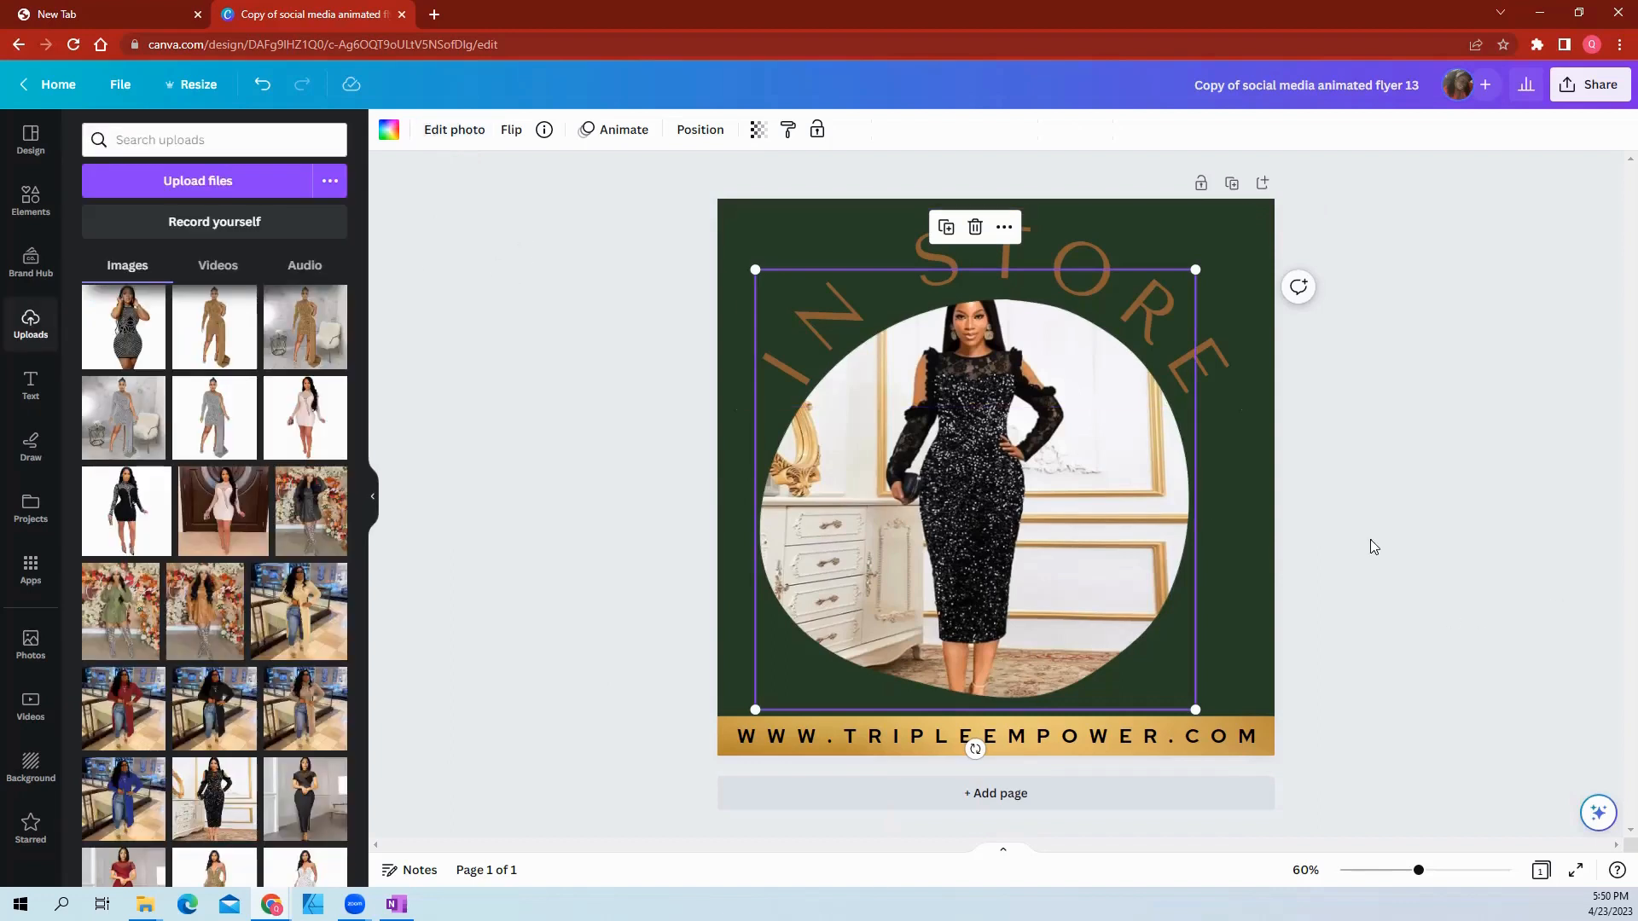
# Step: Shift the photo down slightly inside the frame's crop so the woman's whole head fits in the rounded shape
pyautogui.doubleClick(950, 459)
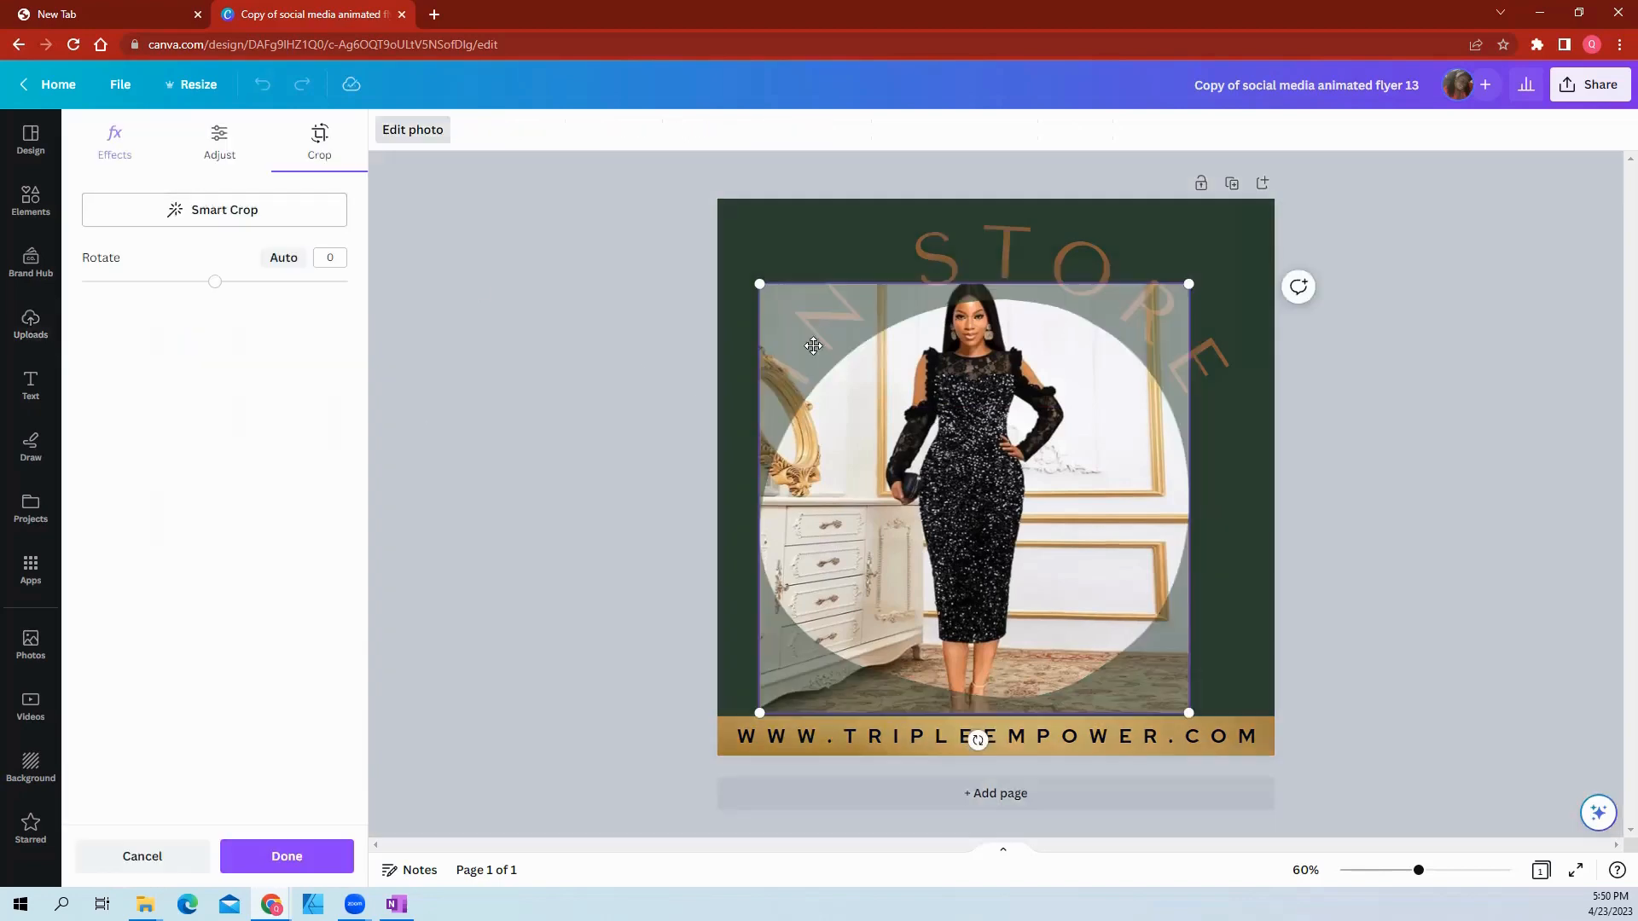
pyautogui.moveTo(995, 431); pyautogui.dragTo(1005, 475)
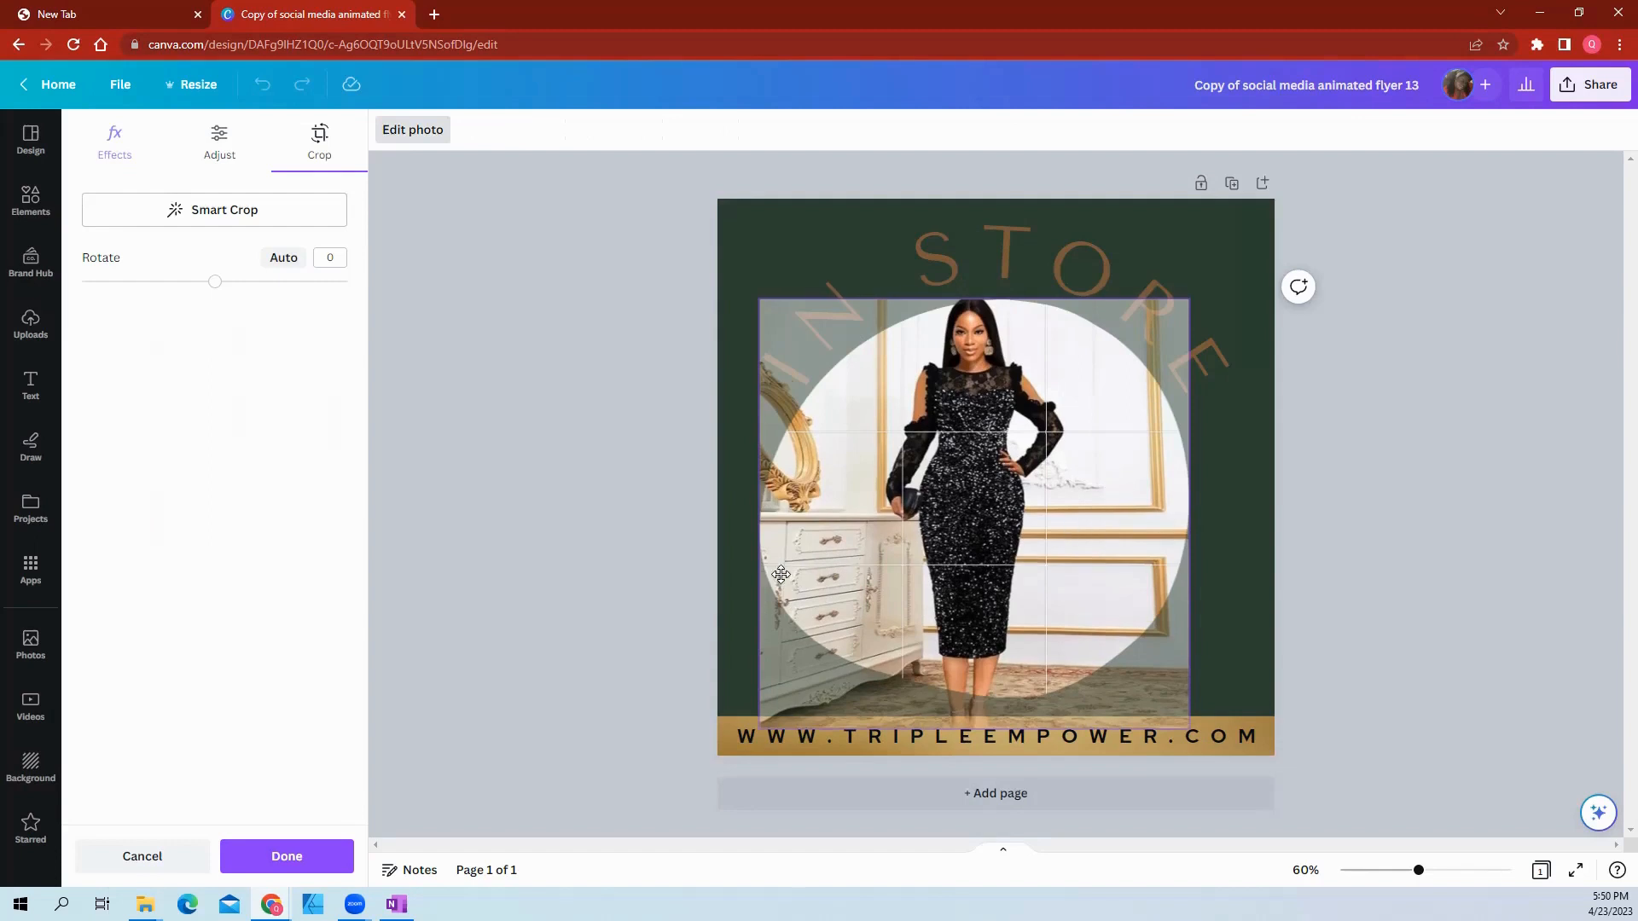
pyautogui.moveTo(781, 574); pyautogui.dragTo(1062, 627)
pyautogui.click(1550, 580)
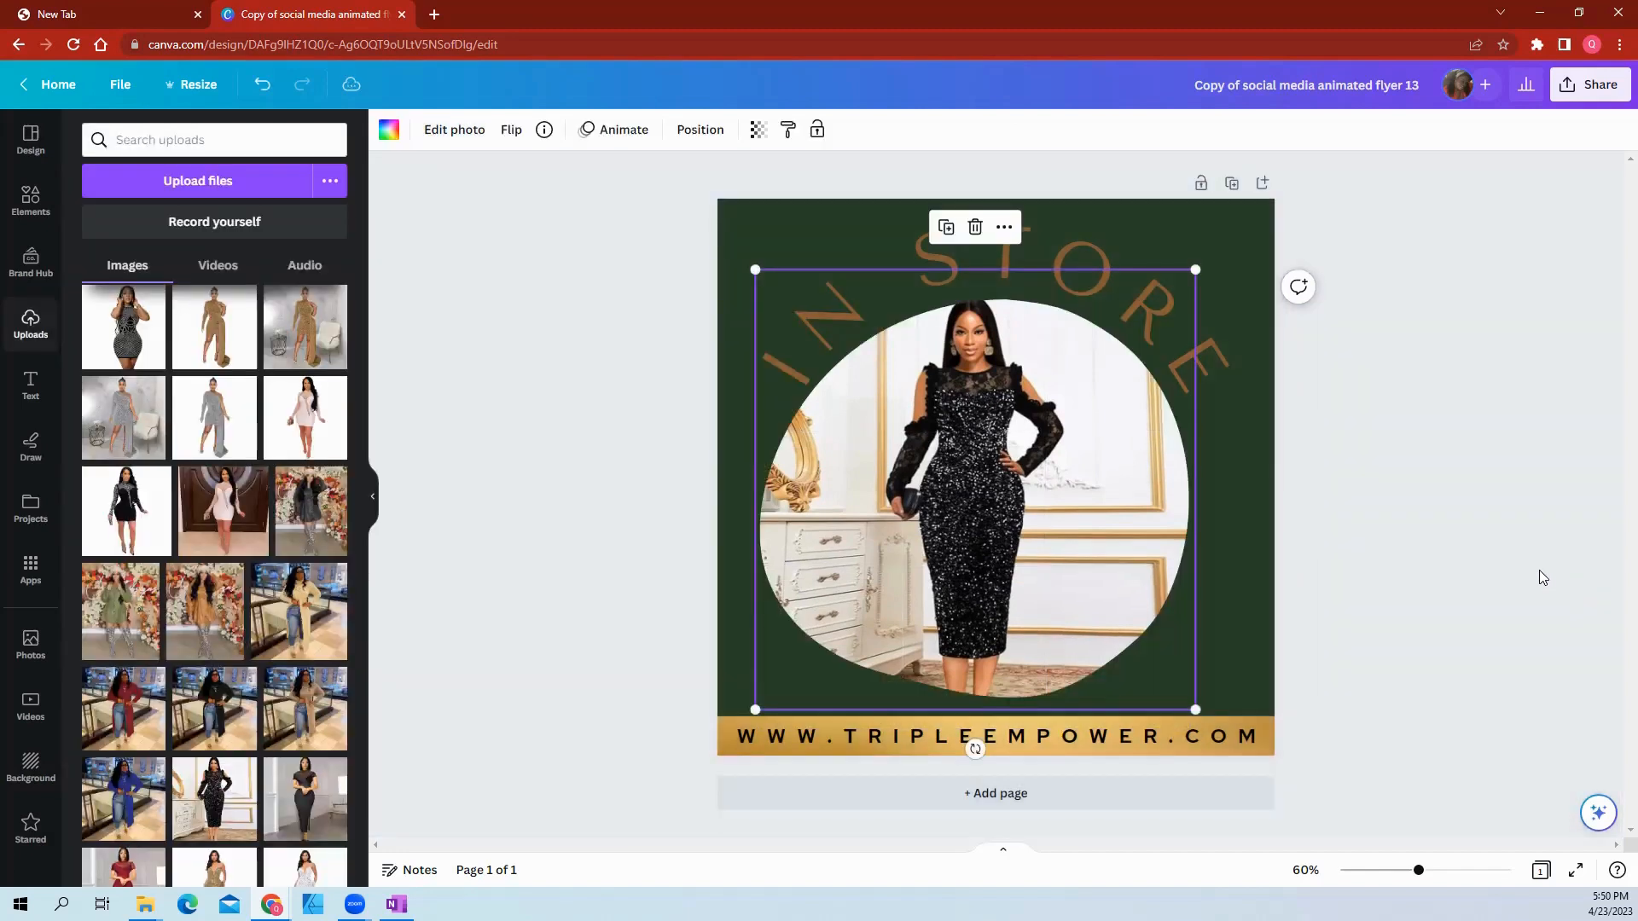
pyautogui.click(1445, 556)
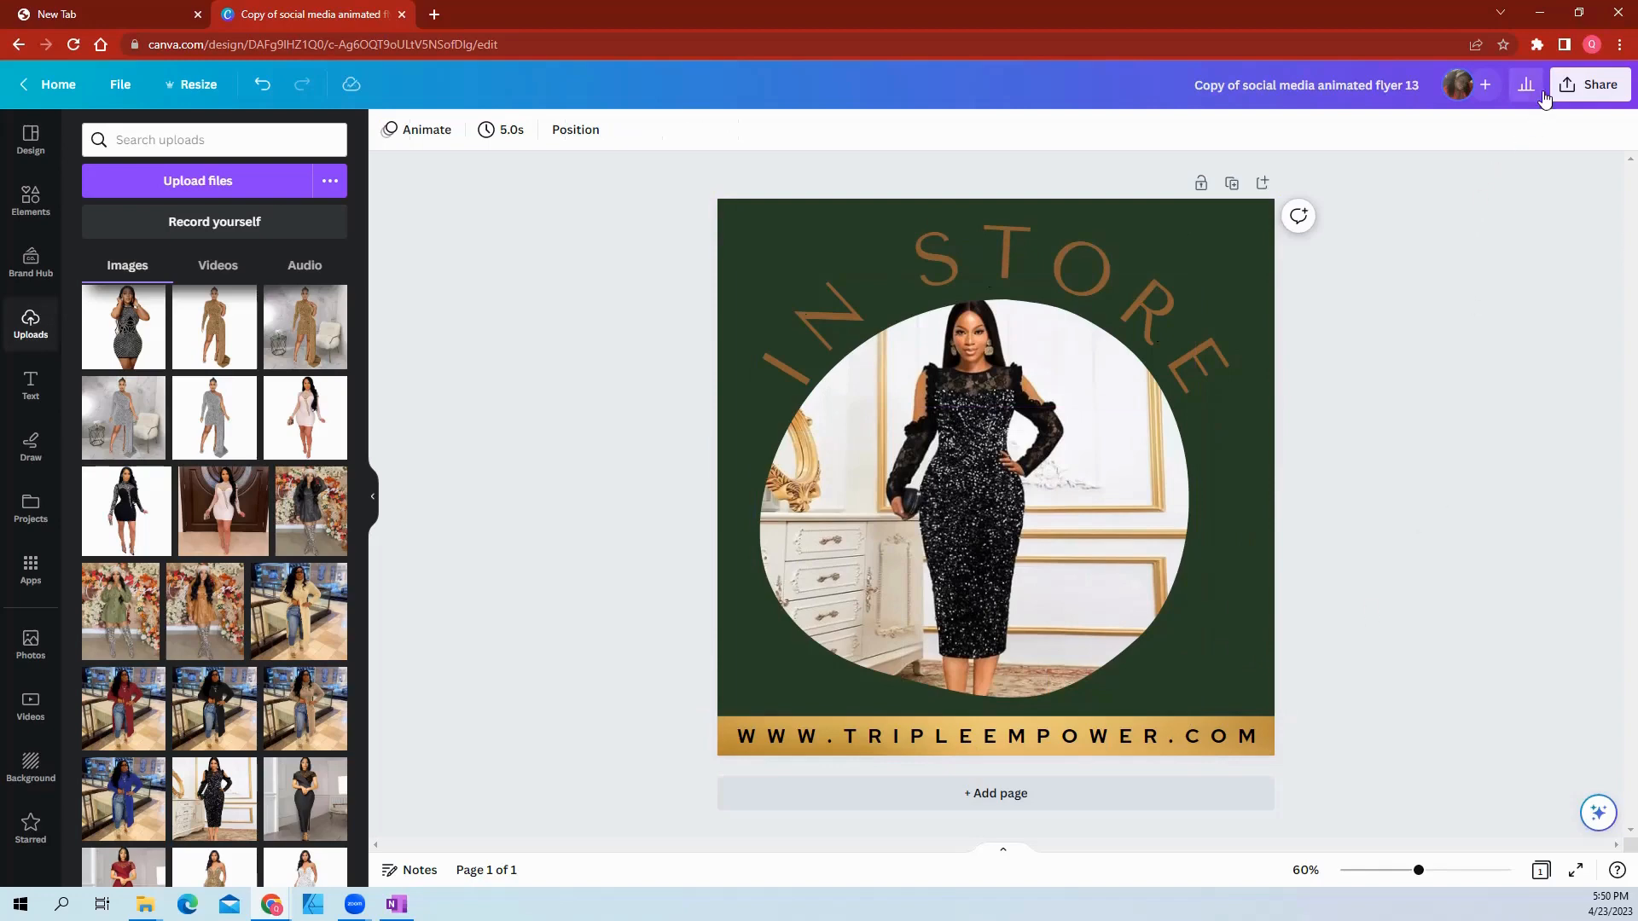
# Step: Examine the file types offered for downloading the flyer, without downloading it
pyautogui.click(1576, 89)
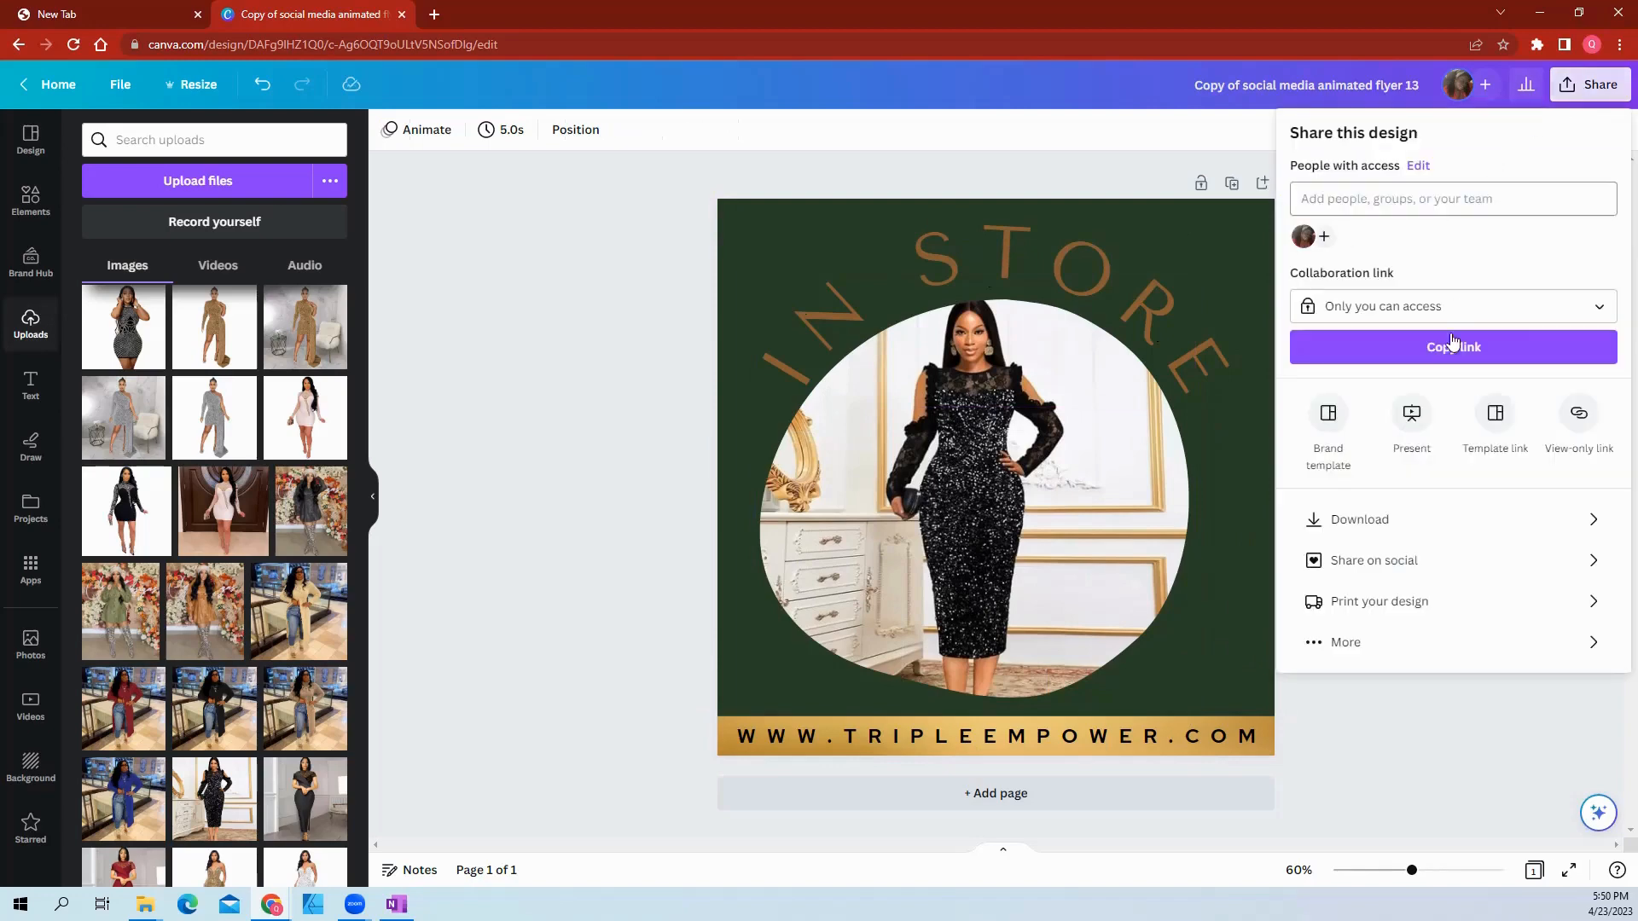
pyautogui.click(1440, 522)
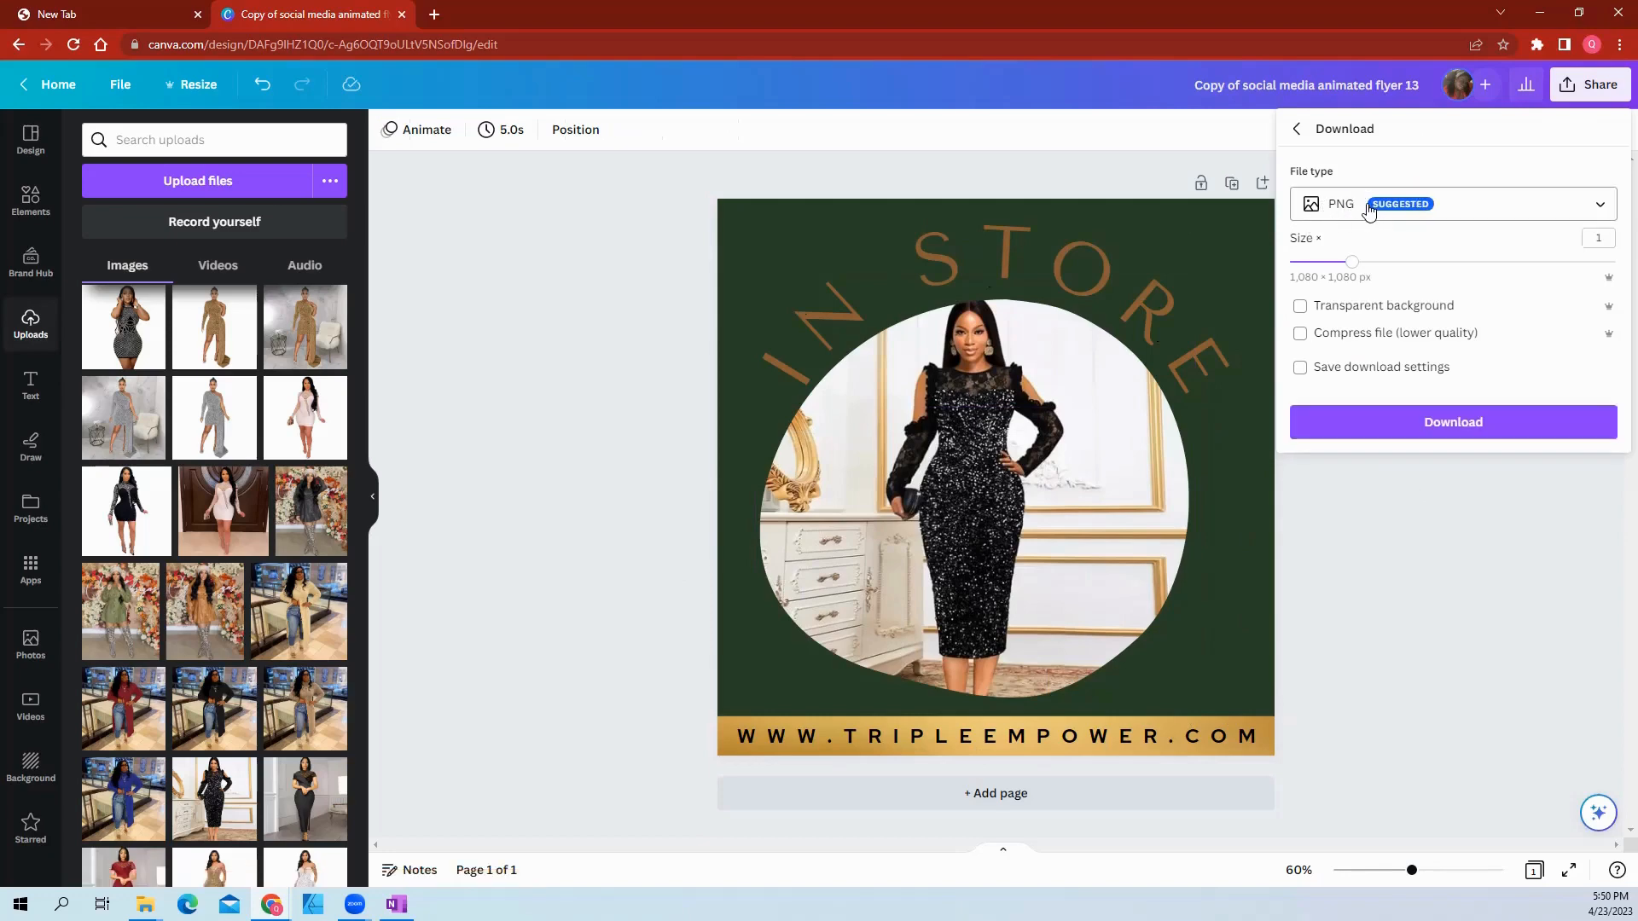
pyautogui.click(1607, 208)
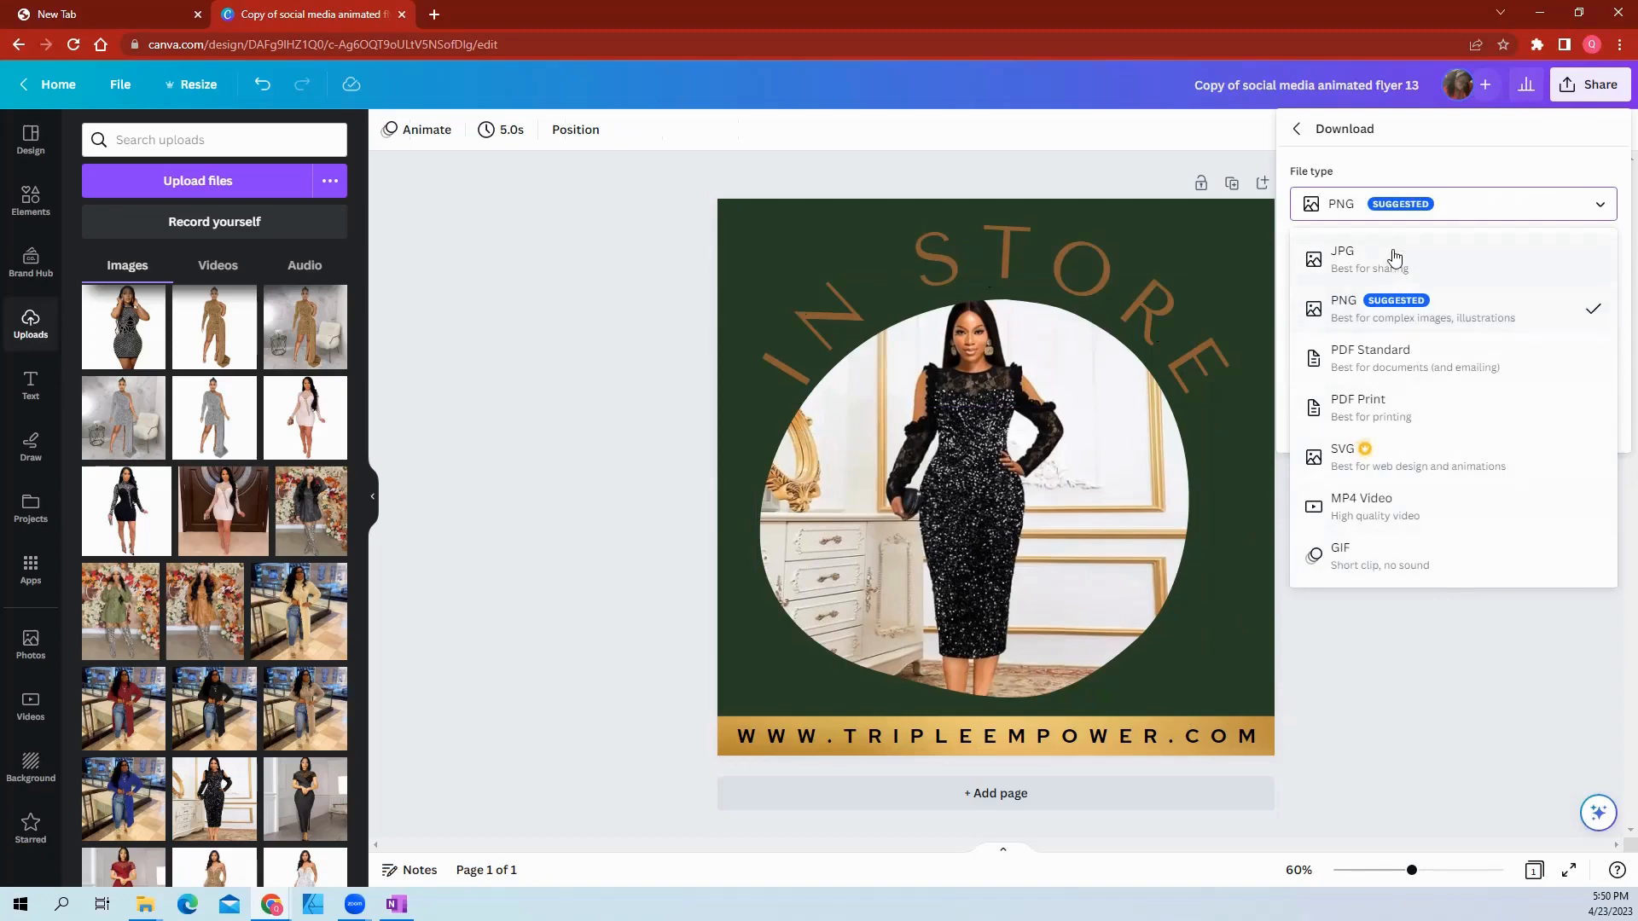
pyautogui.click(1474, 691)
# Step: Examine the social platforms the flyer can be shared to and the Schedule calendar, and close them without scheduling a post
pyautogui.click(1585, 84)
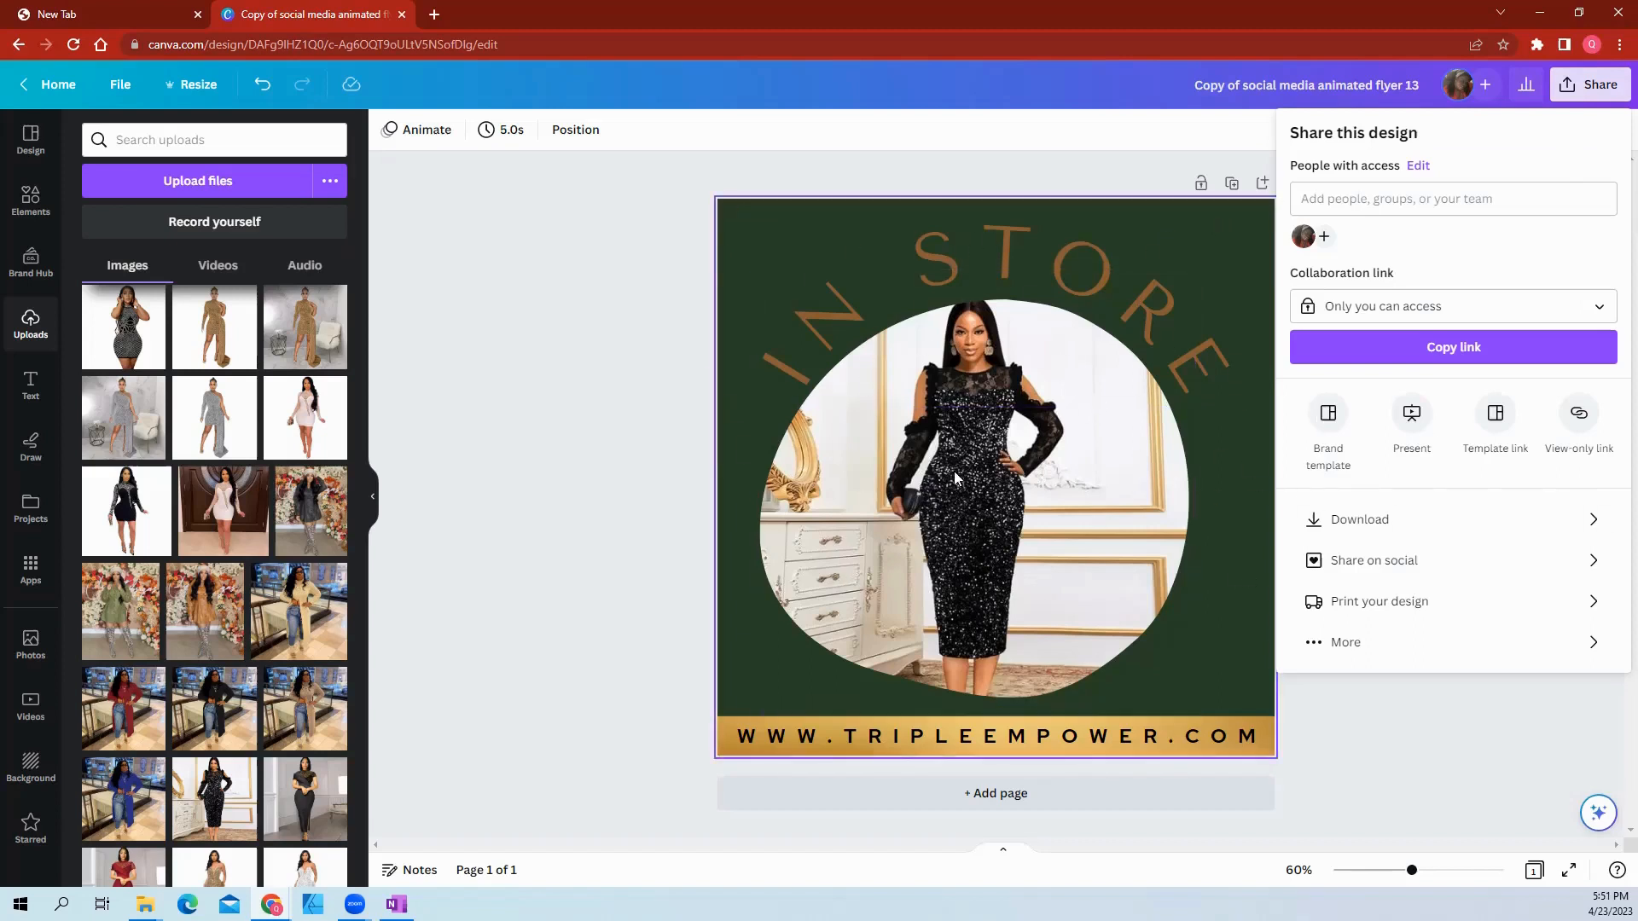
pyautogui.click(1450, 559)
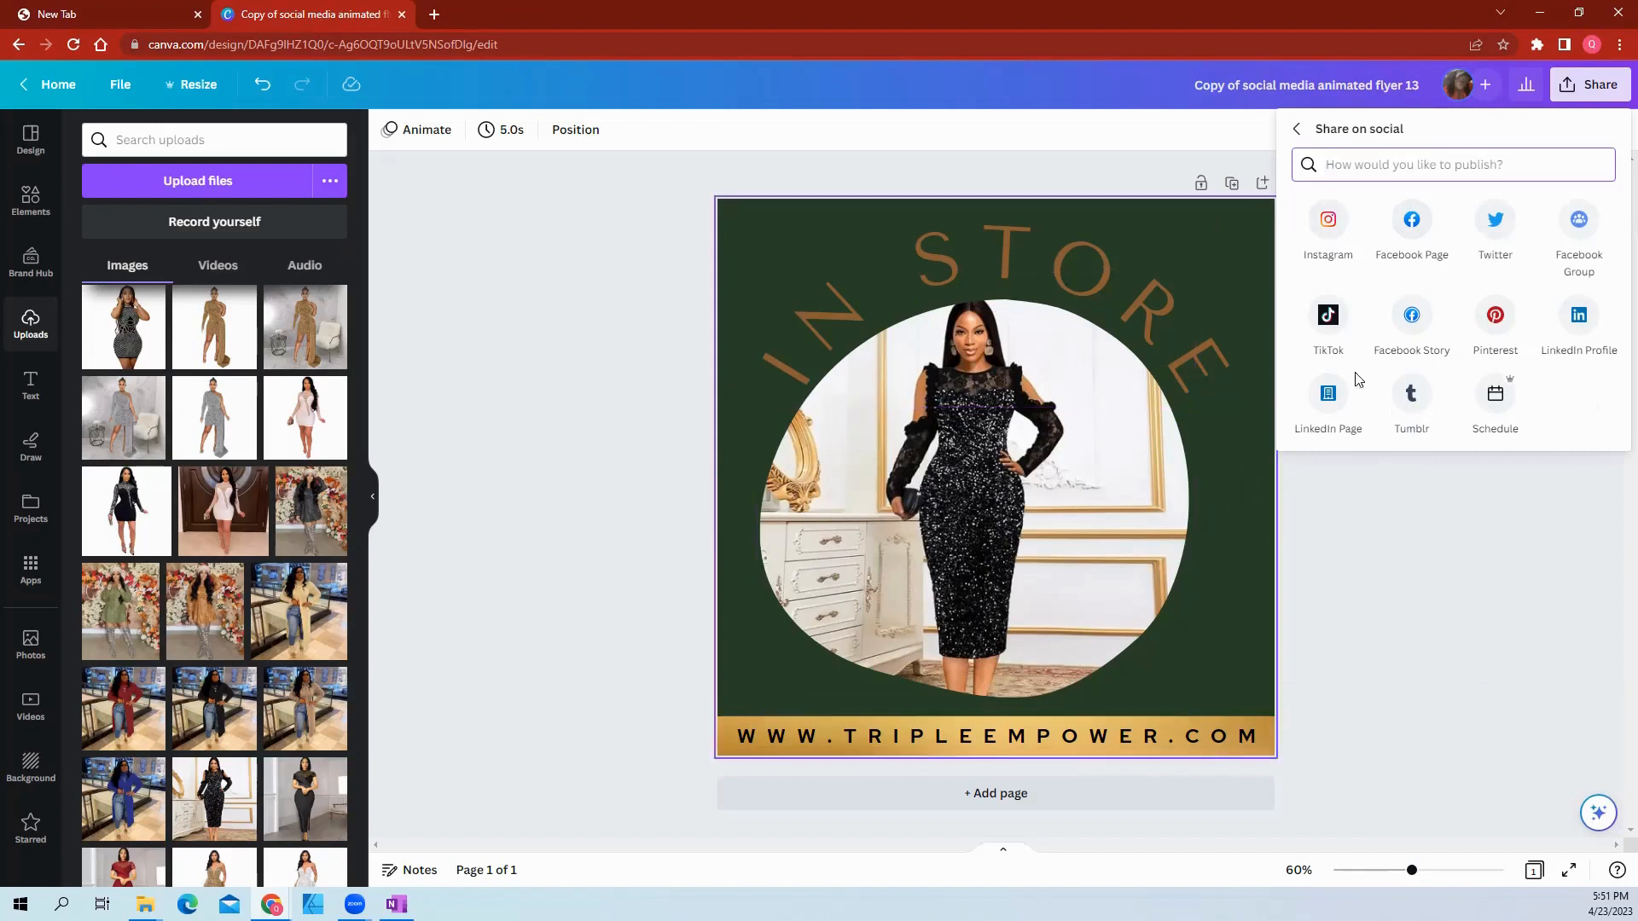
pyautogui.click(1493, 398)
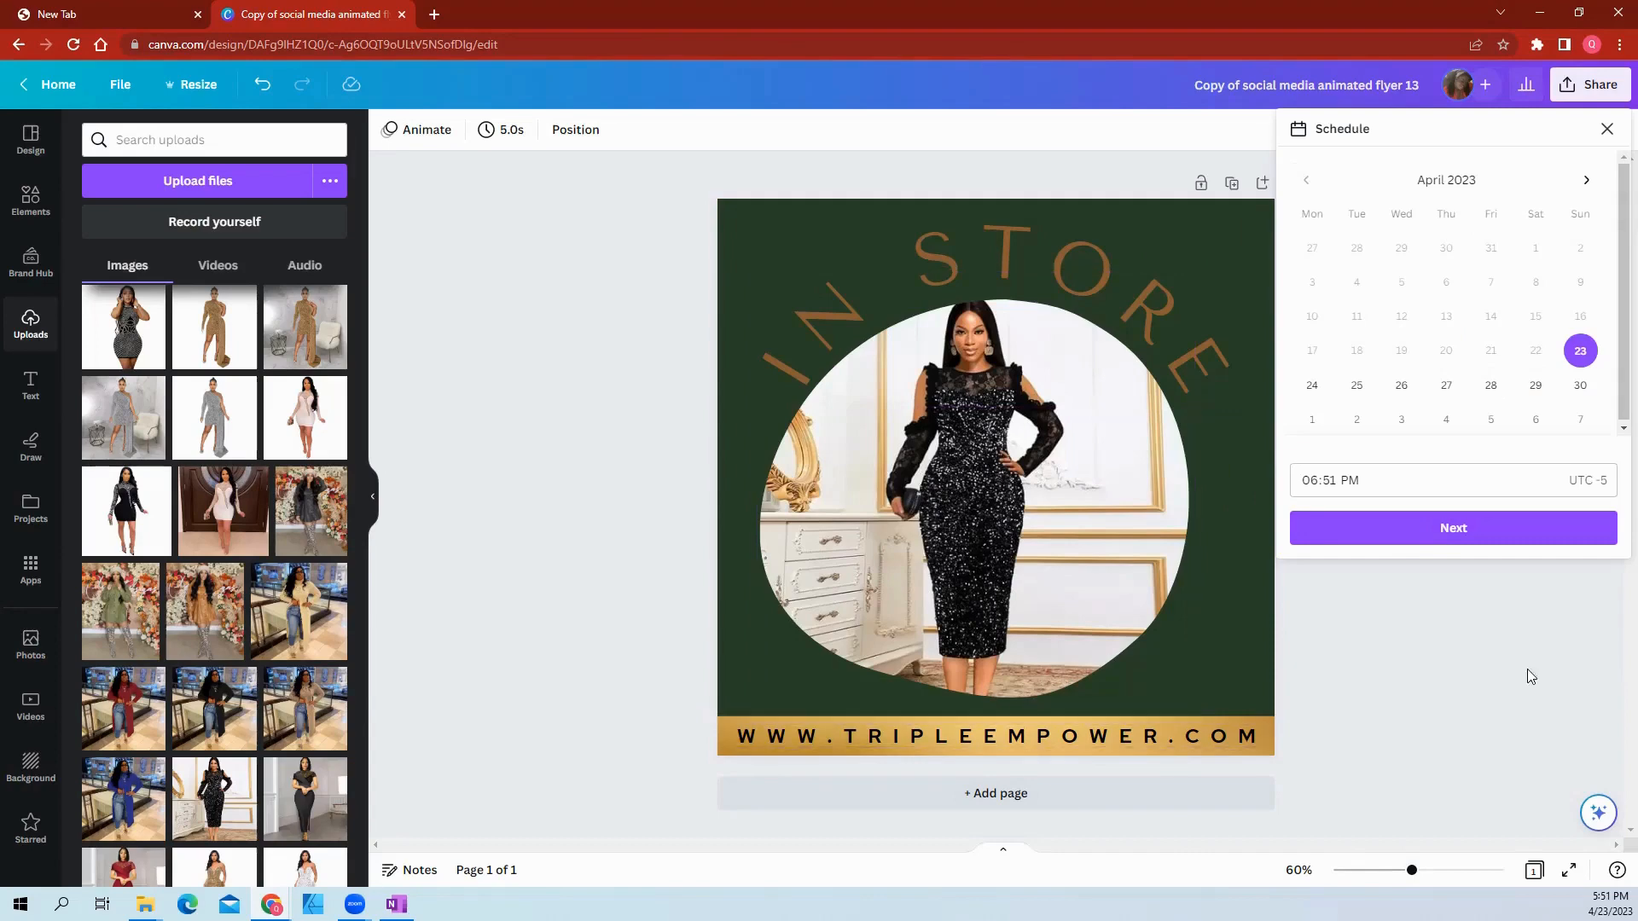
pyautogui.click(1379, 629)
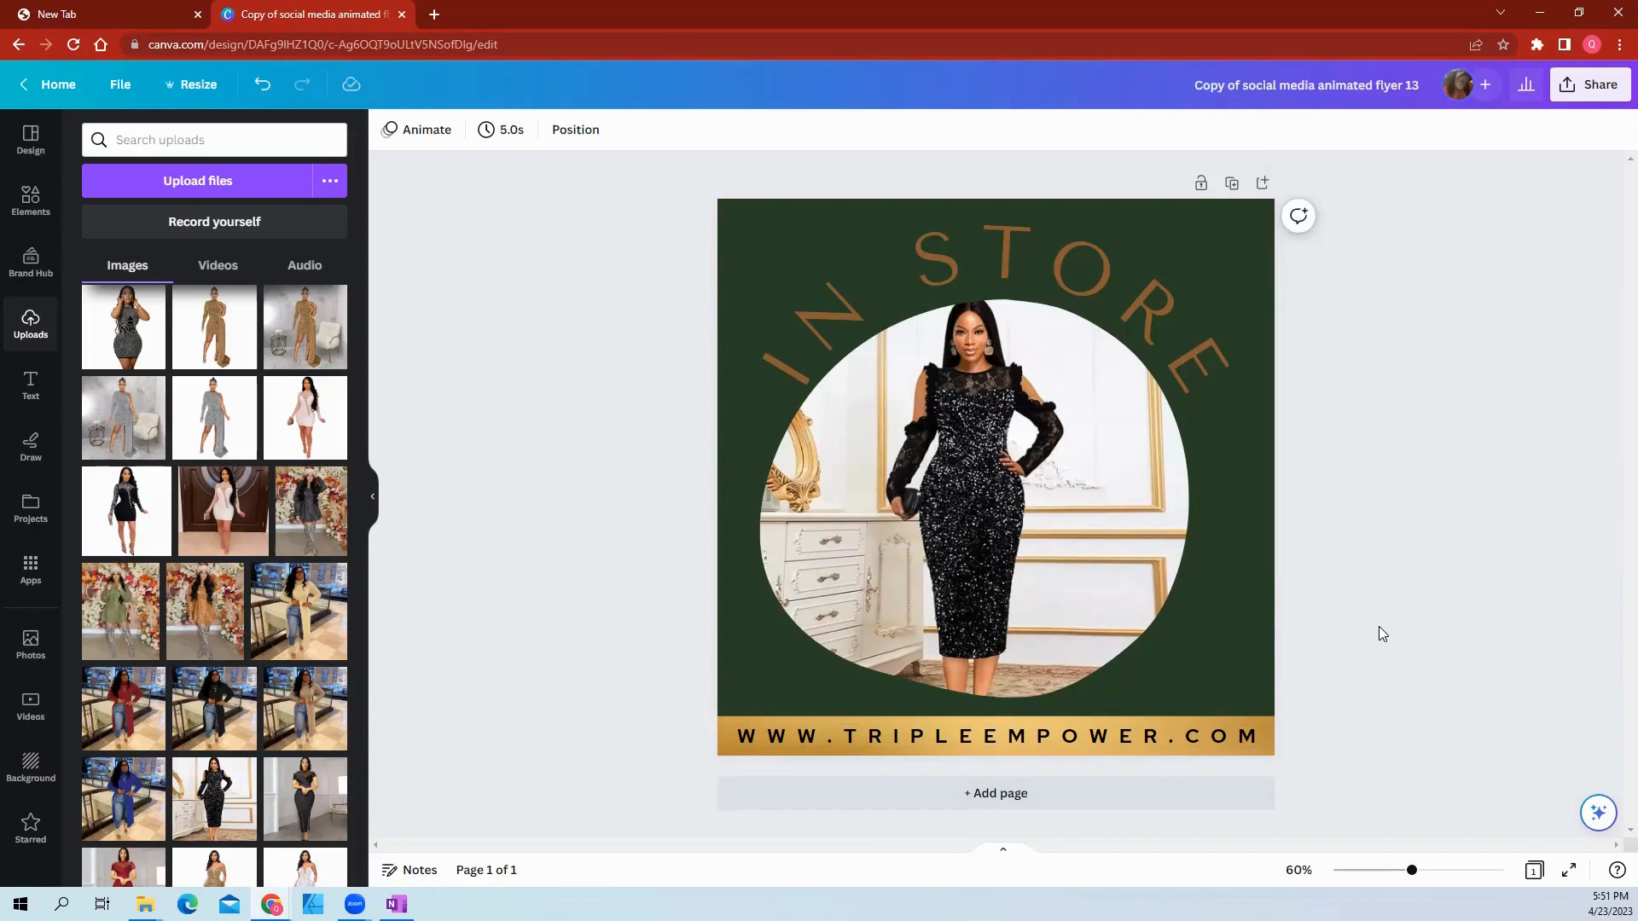